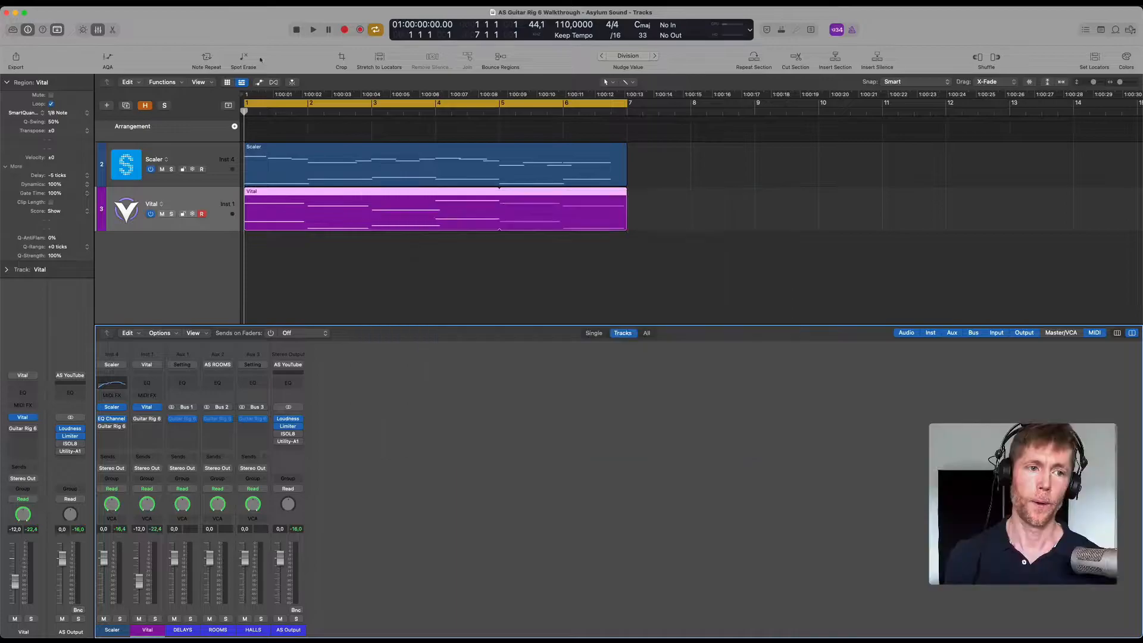
Open the Vital track's synth to view its AS Vintage Basic Strings patch, and close it again.
left_click(191, 202)
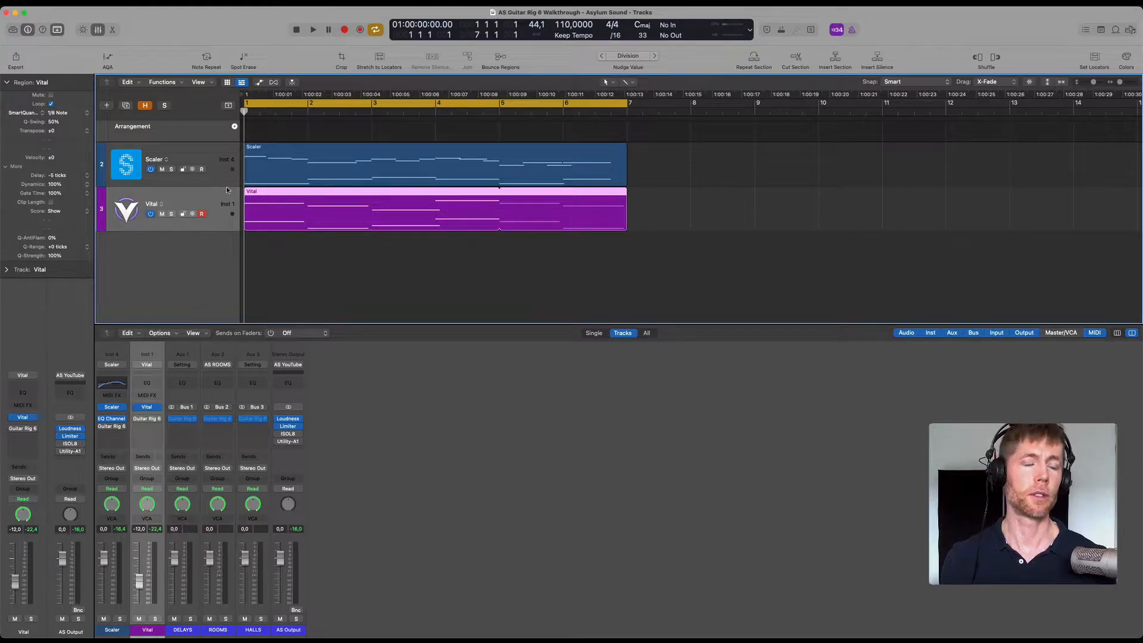
left_click(147, 407)
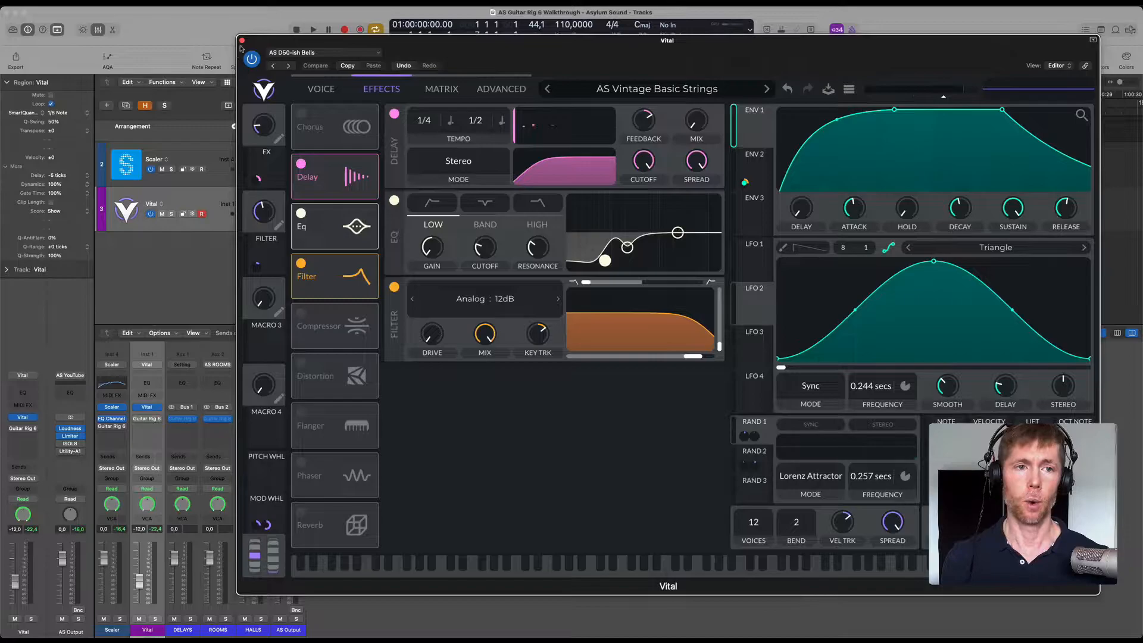
left_click(242, 41)
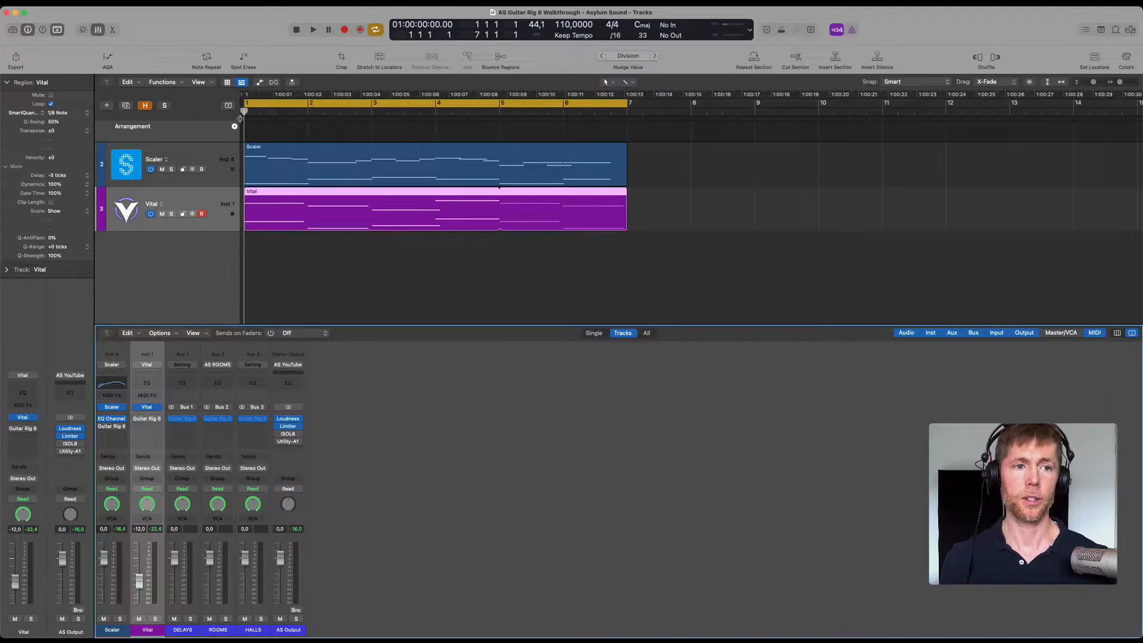
Mute the Vital track and play the Scaler track on its own.
left_click(228, 151)
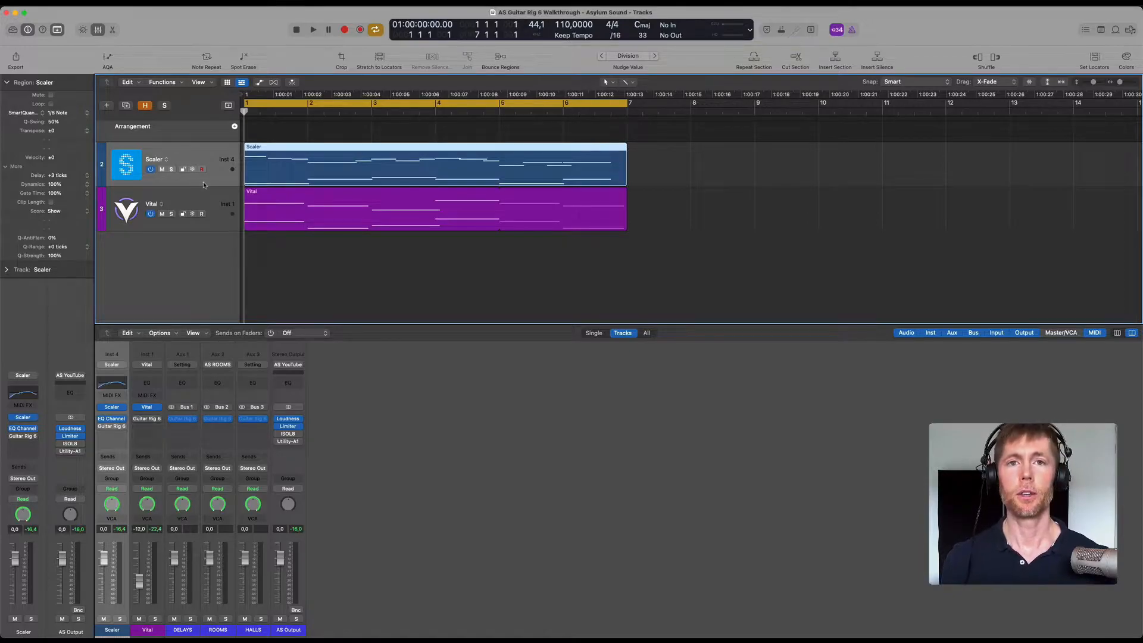
left_click(161, 214)
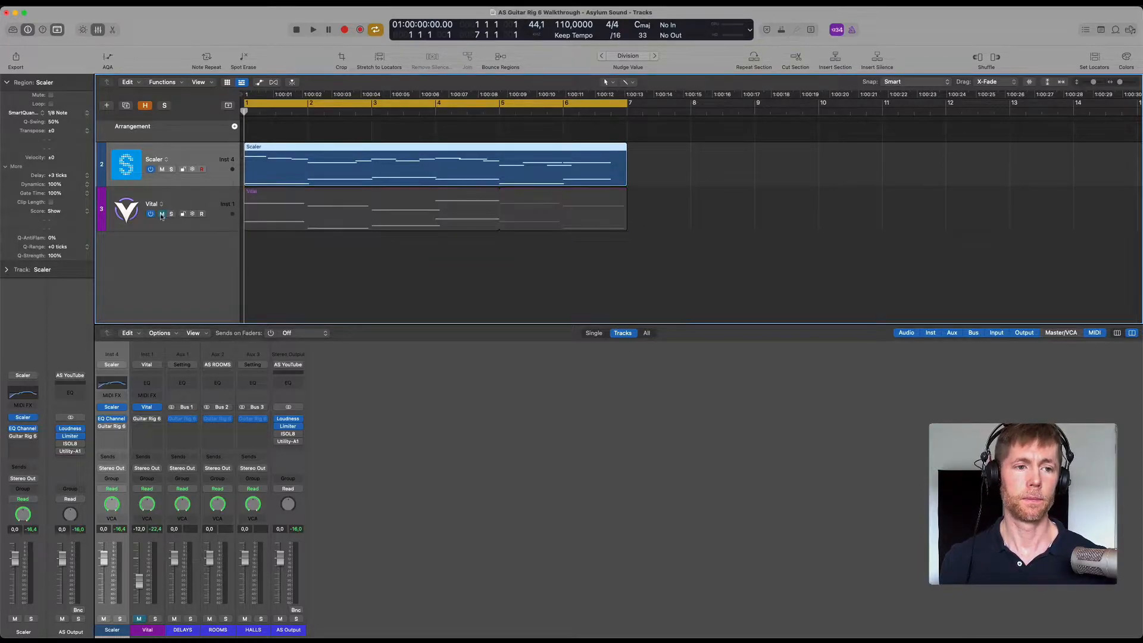
key("space")
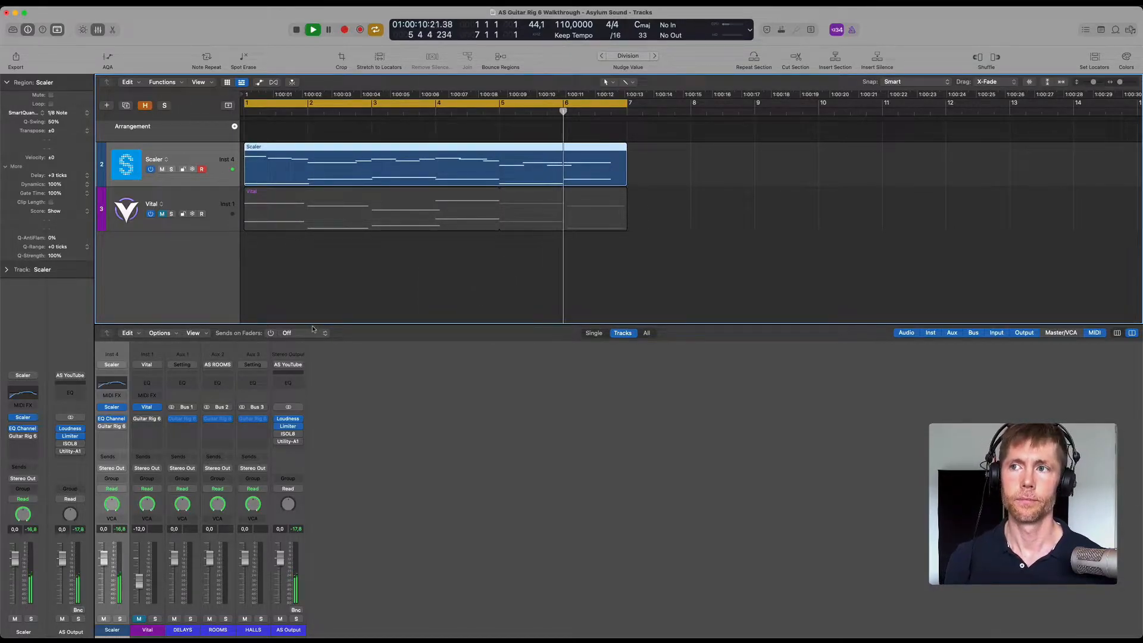
key("space")
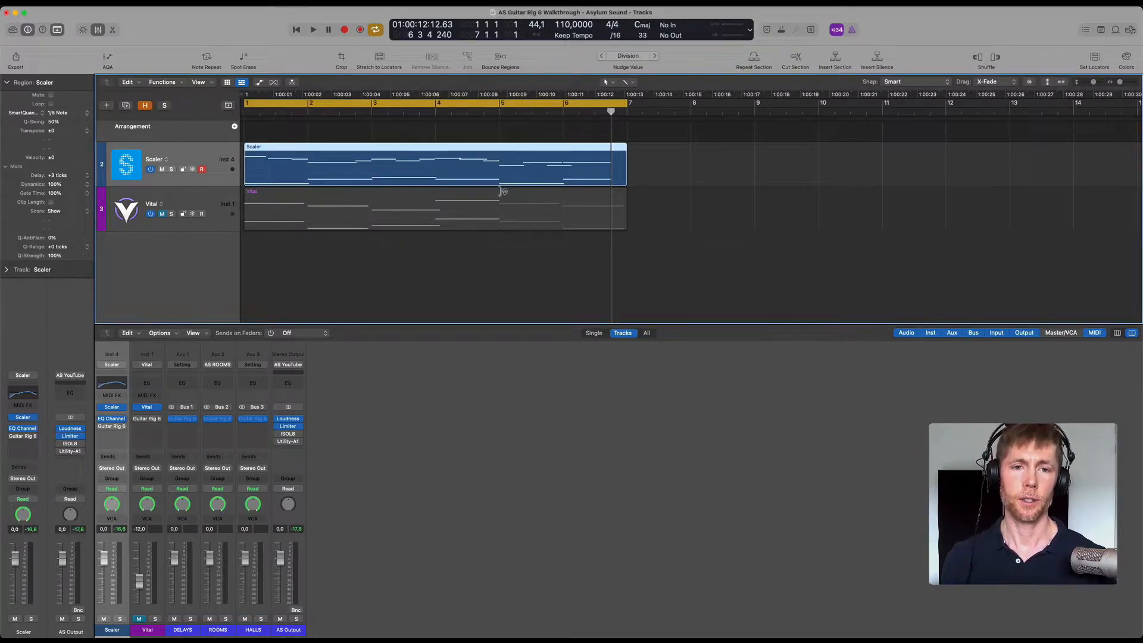
Mute the Scaler track, unmute the Vital track and play Vital alone.
left_click(178, 203)
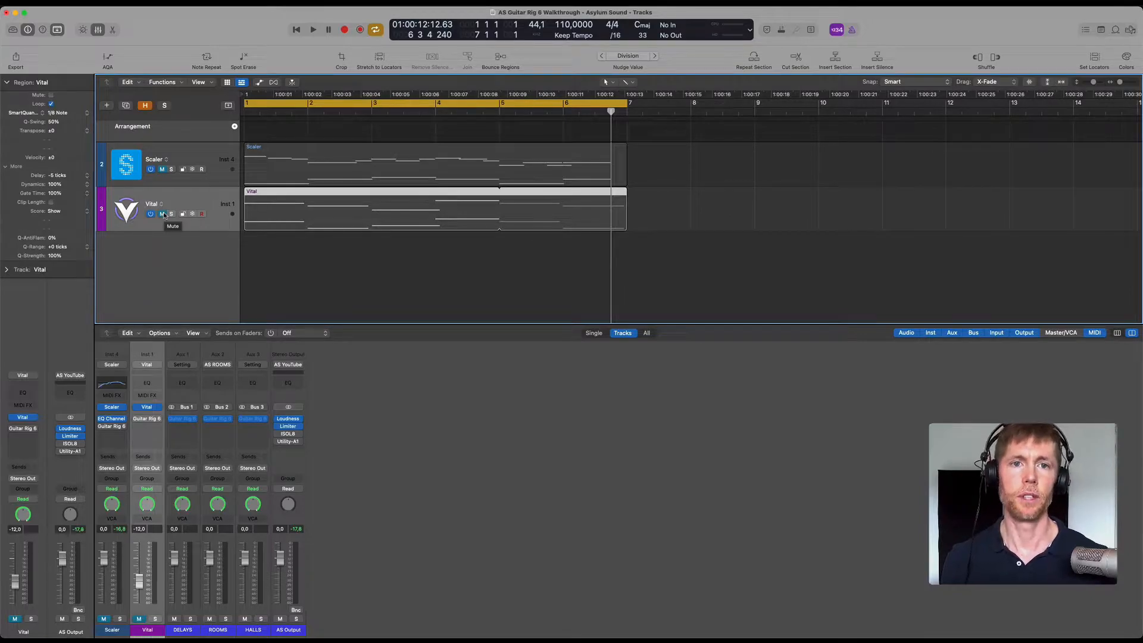
left_click(164, 215)
key("space")
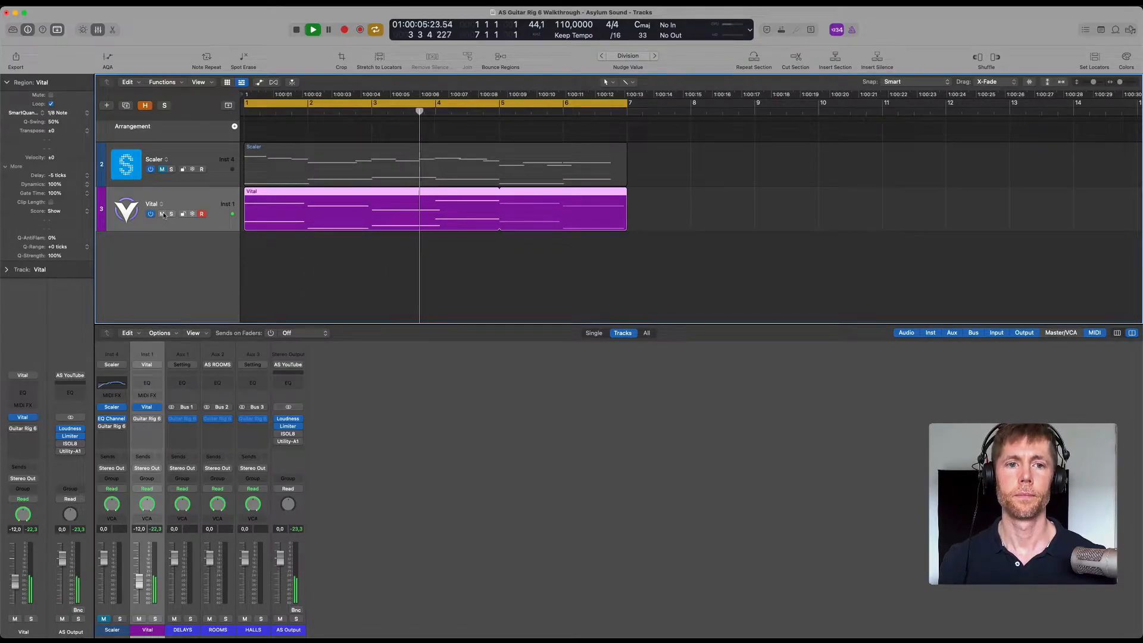
Unmute the Scaler track, listen to both tracks together and stop playback.
left_click(162, 170)
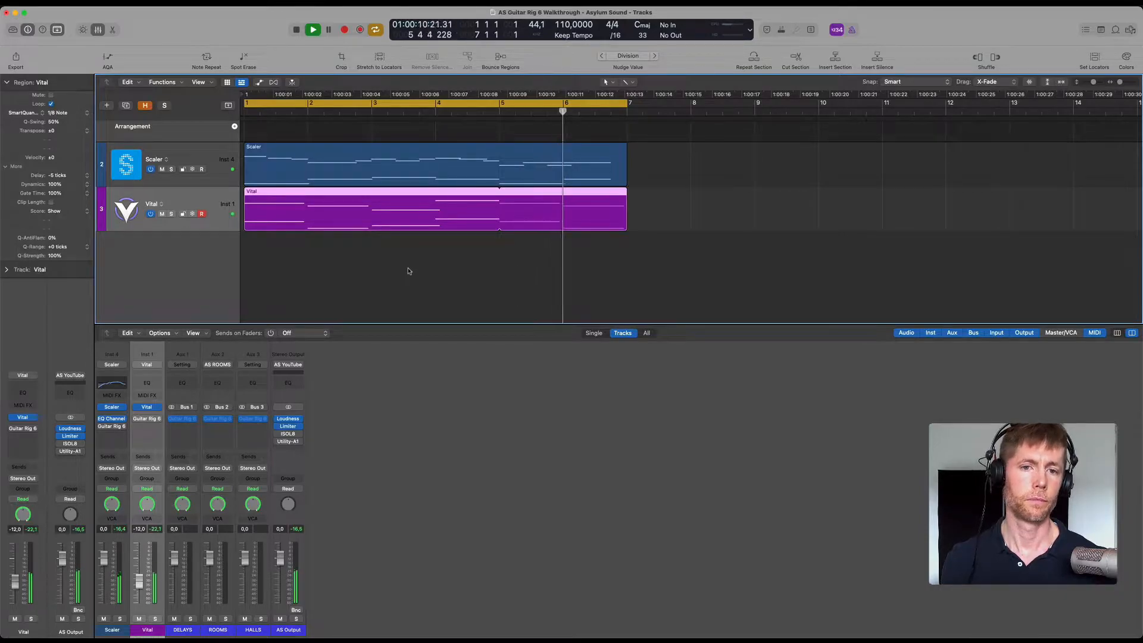
key("space")
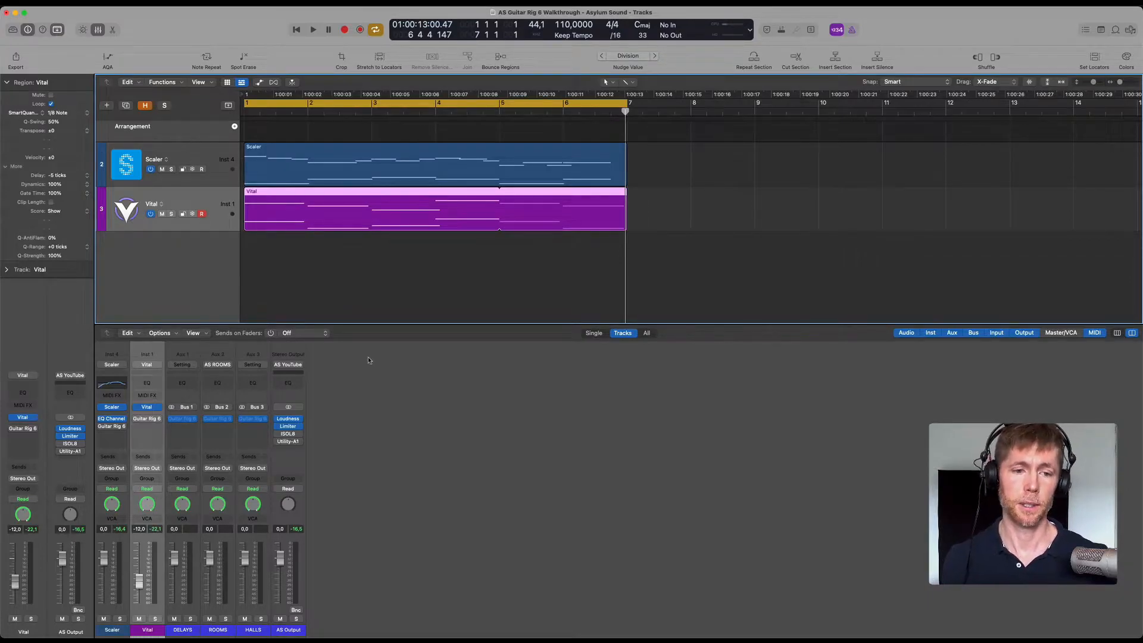
left_click(449, 378)
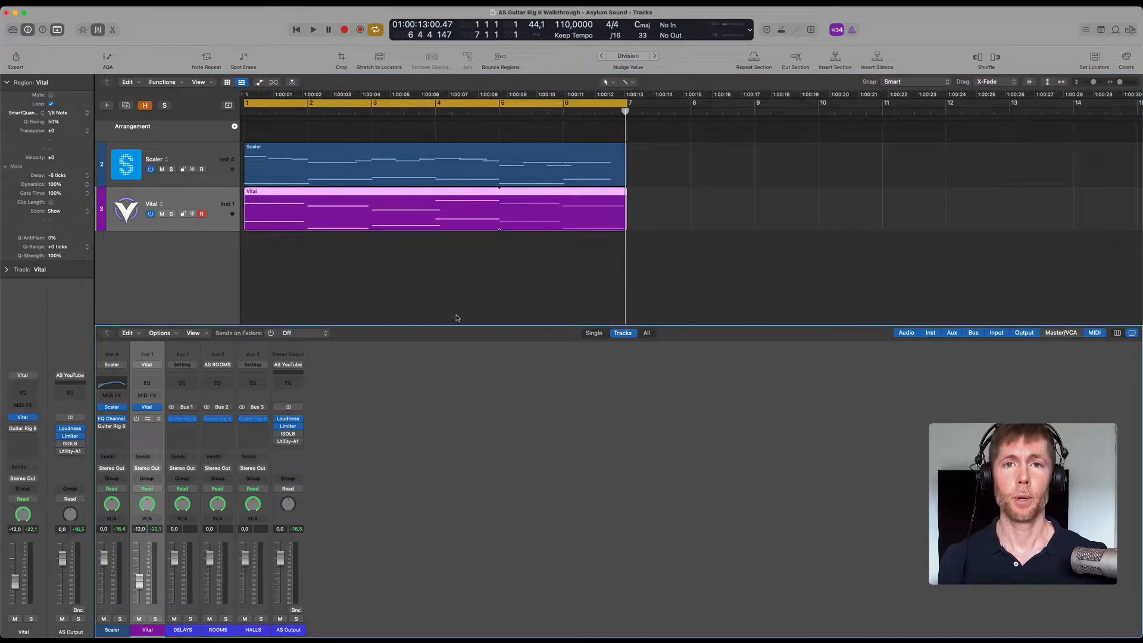
Open Guitar Rig 6 on the Vital track, solo the track, and audition it while switching on Stereo Tune with its macro.
left_click_drag(674, 154, 622, 138)
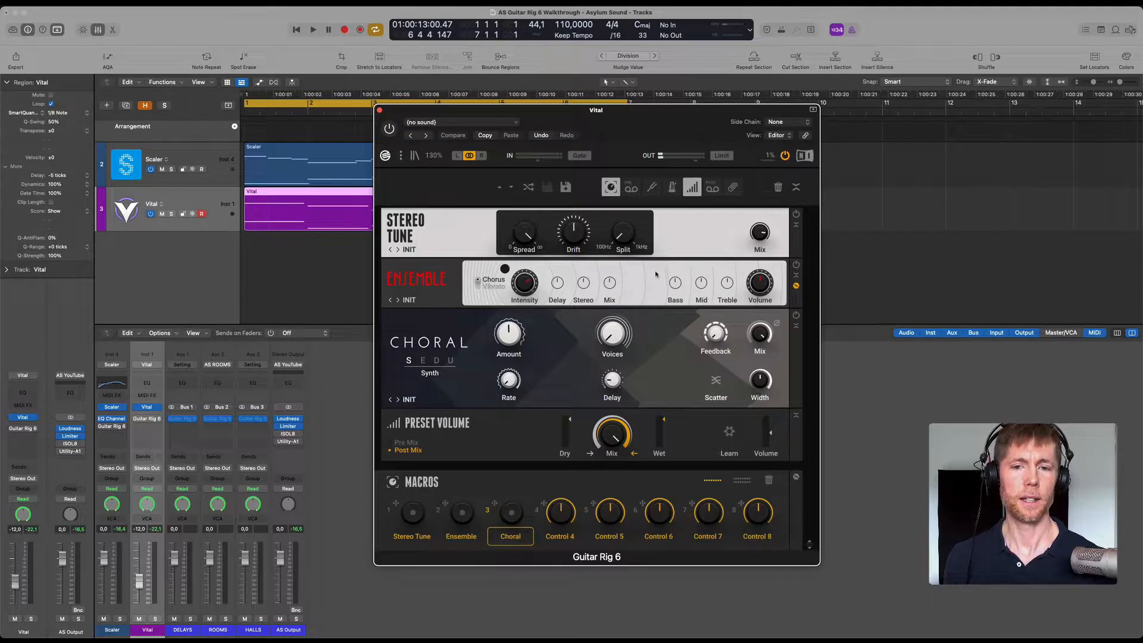
mouse_move(519, 288)
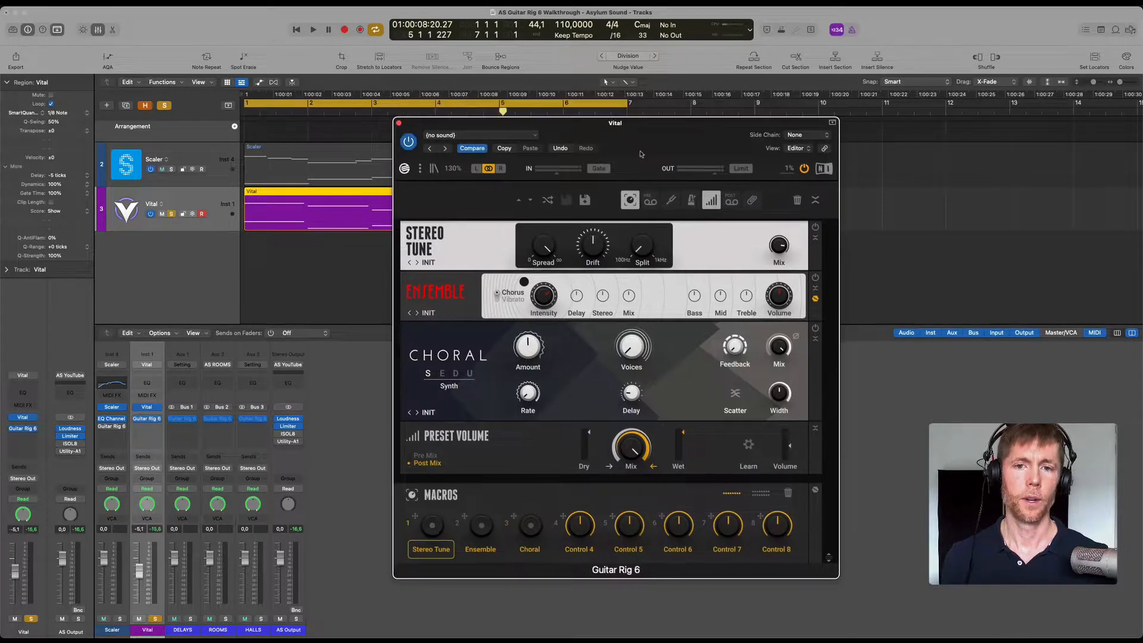
mouse_move(655, 148)
left_mouse_down()
mouse_move(654, 200)
mouse_move(651, 170)
left_mouse_up()
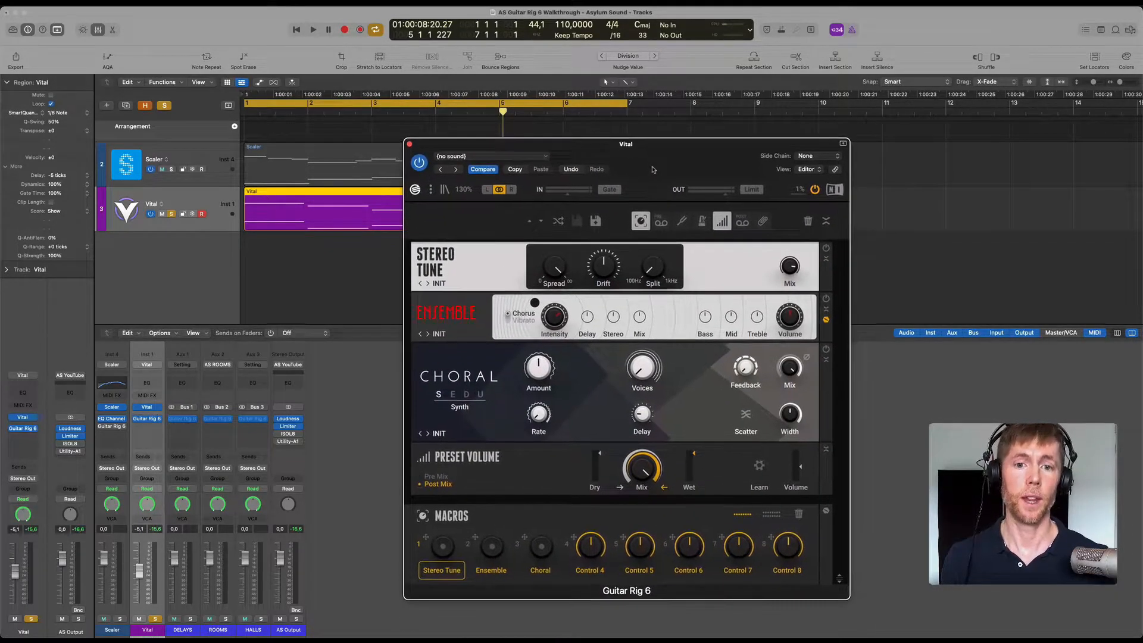
key("space")
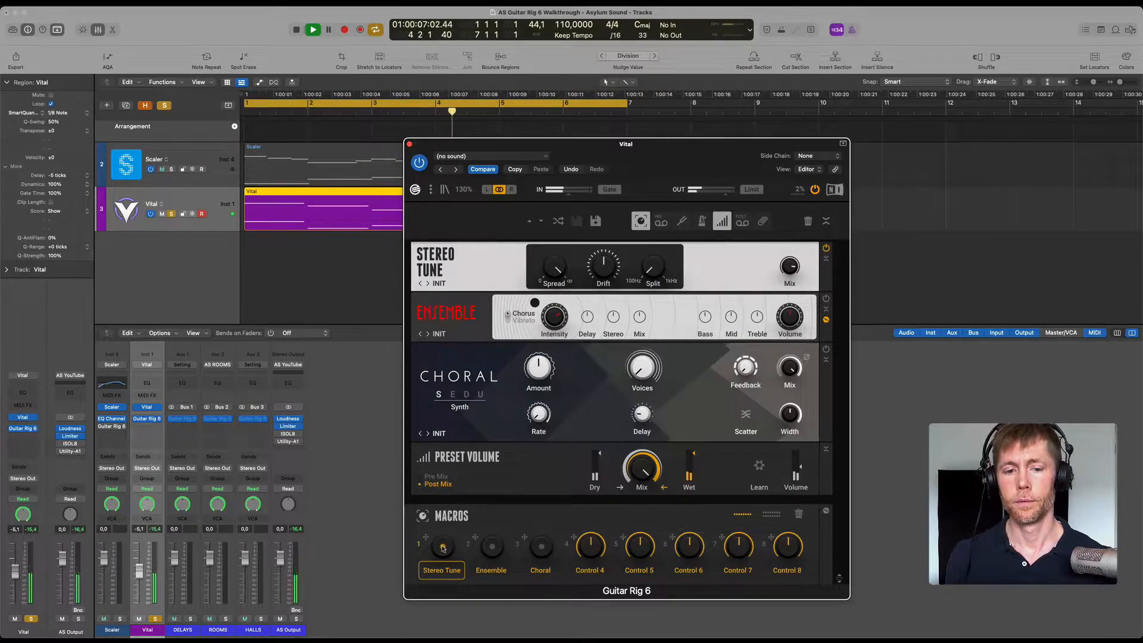
key("space")
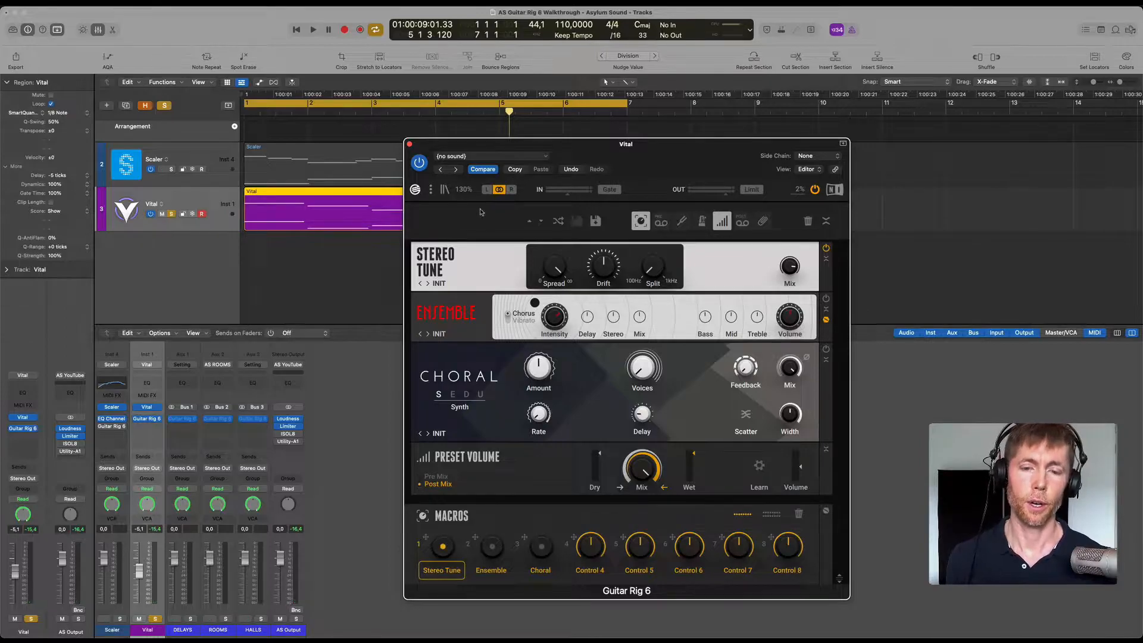
Audition the Vital loop while trying Stereo Tune's Drift control, and move the Guitar Rig window clear of the mixer.
mouse_move(610, 272)
key("space")
left_click_drag(605, 272, 602, 177)
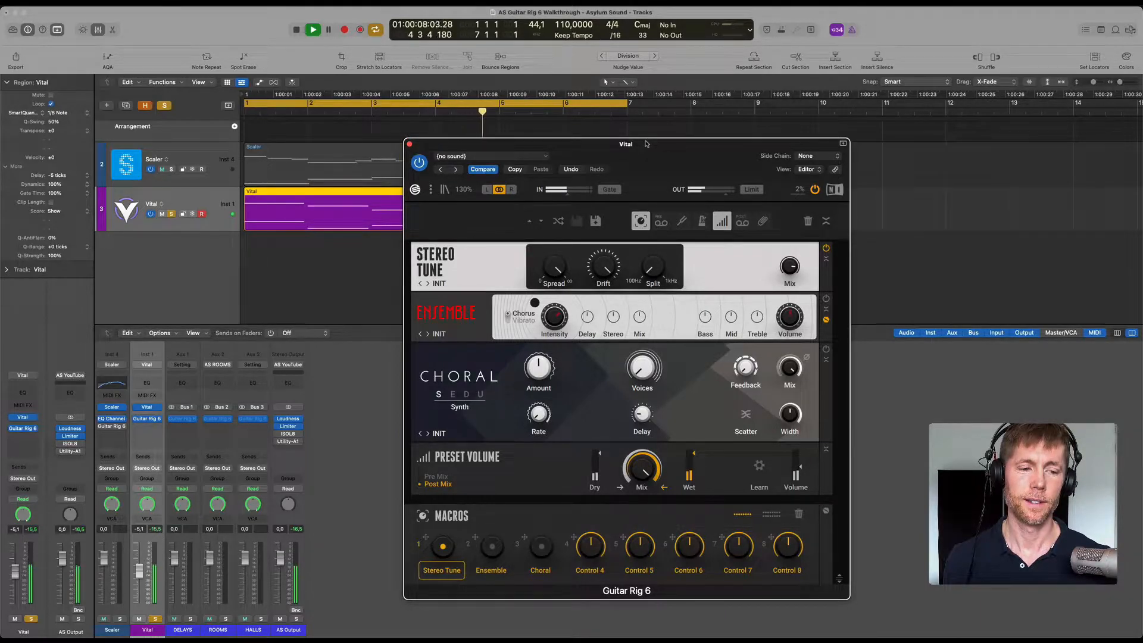
left_click_drag(773, 143, 944, 71)
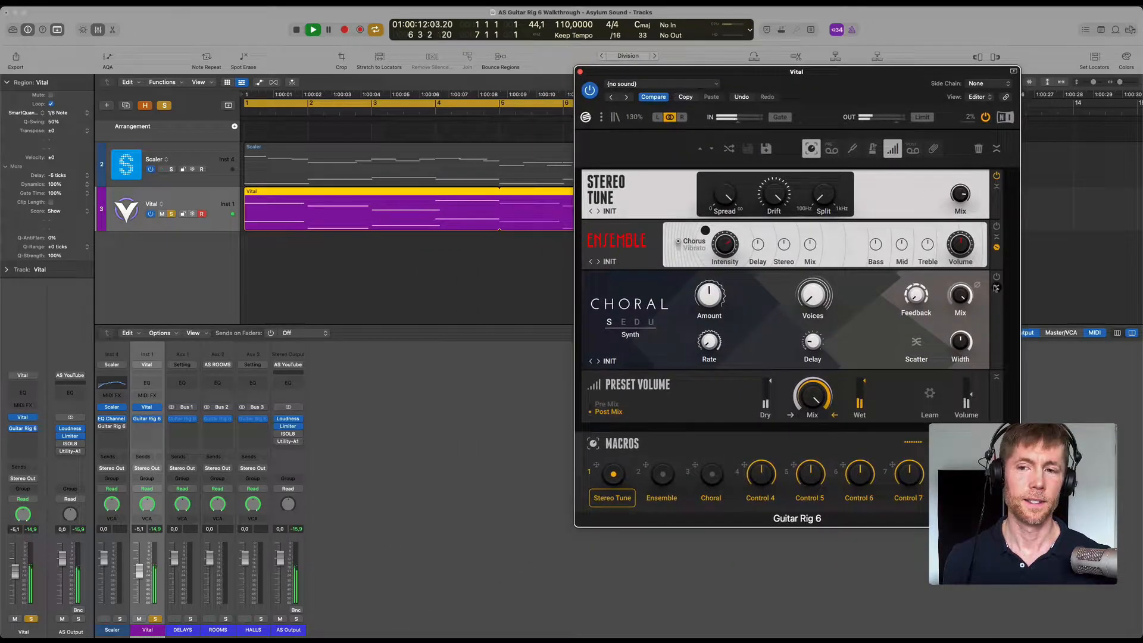
key("space")
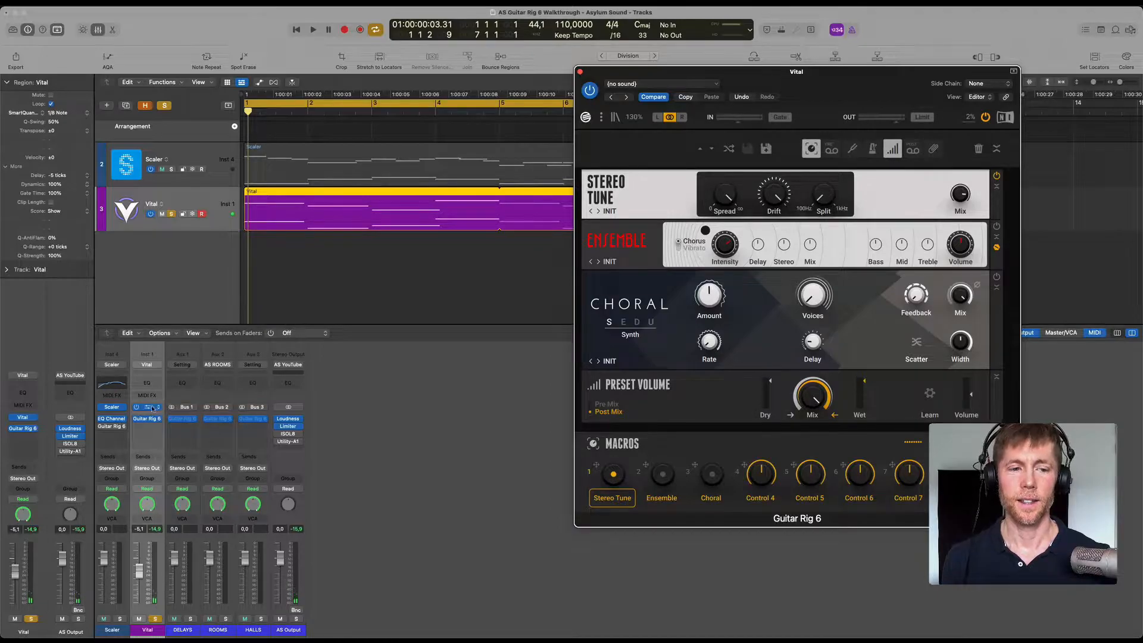
Open the Vital synth's Voice page and place its window so Guitar Rig's Stereo Tune stays in view.
left_click(150, 407)
left_click_drag(650, 53, 573, 82)
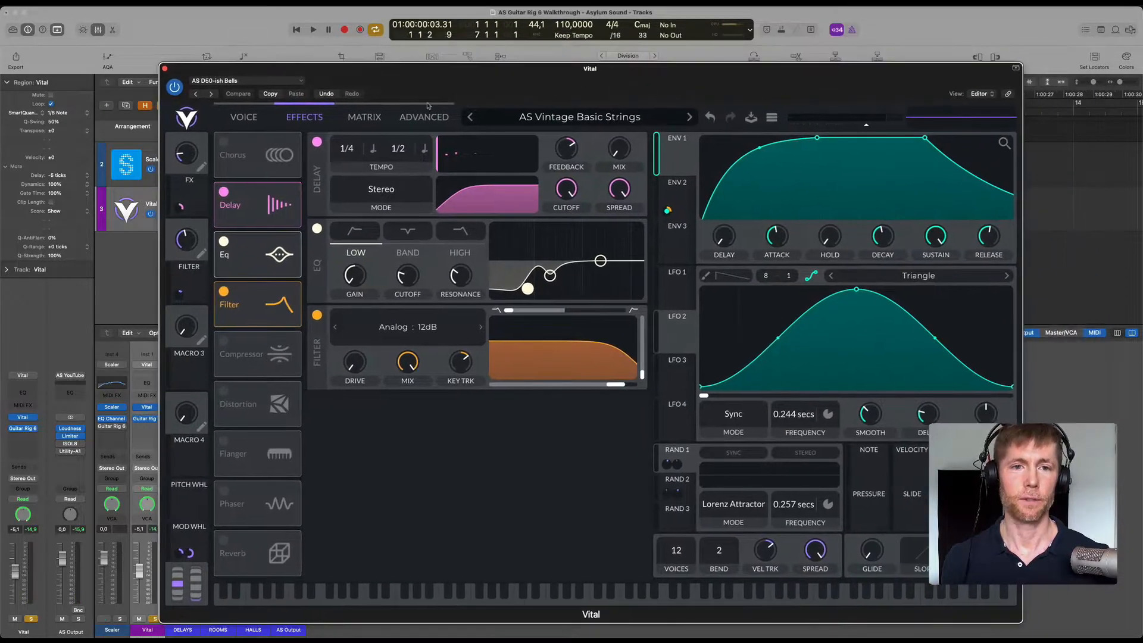
left_click(426, 113)
left_click(244, 116)
left_click_drag(468, 87, 386, 237)
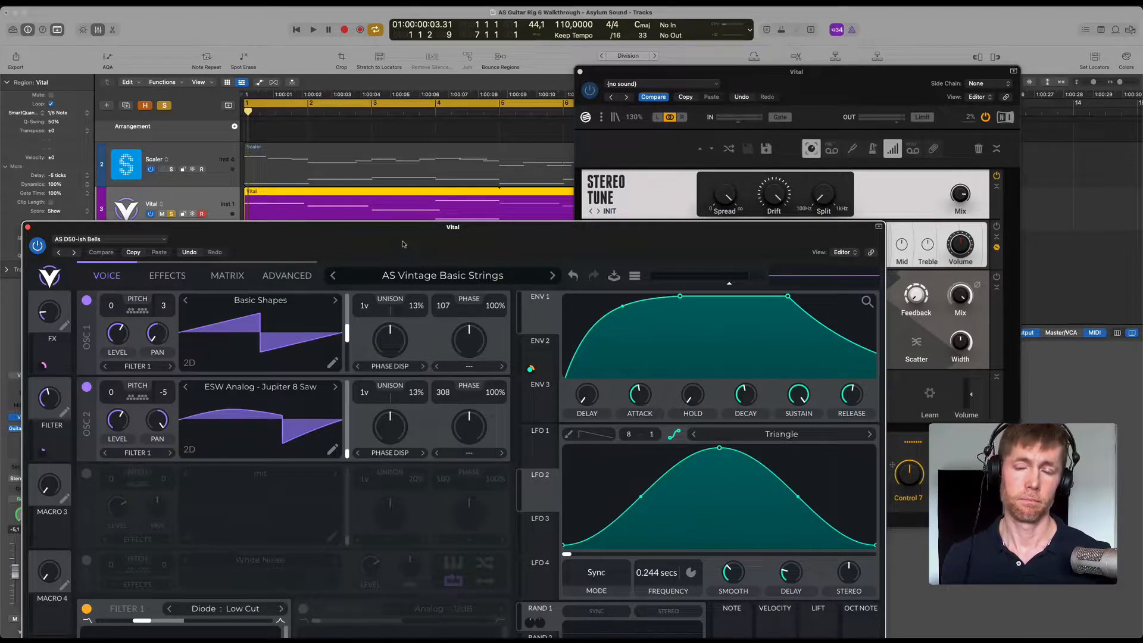
left_click_drag(403, 244, 404, 243)
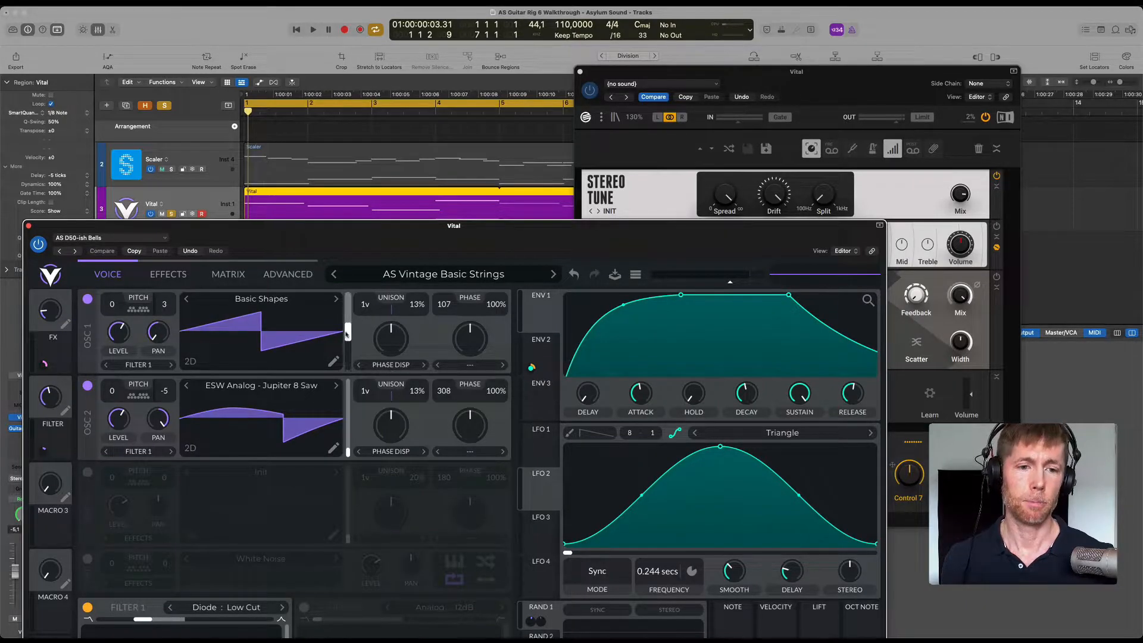
left_click(912, 89)
left_click(440, 232)
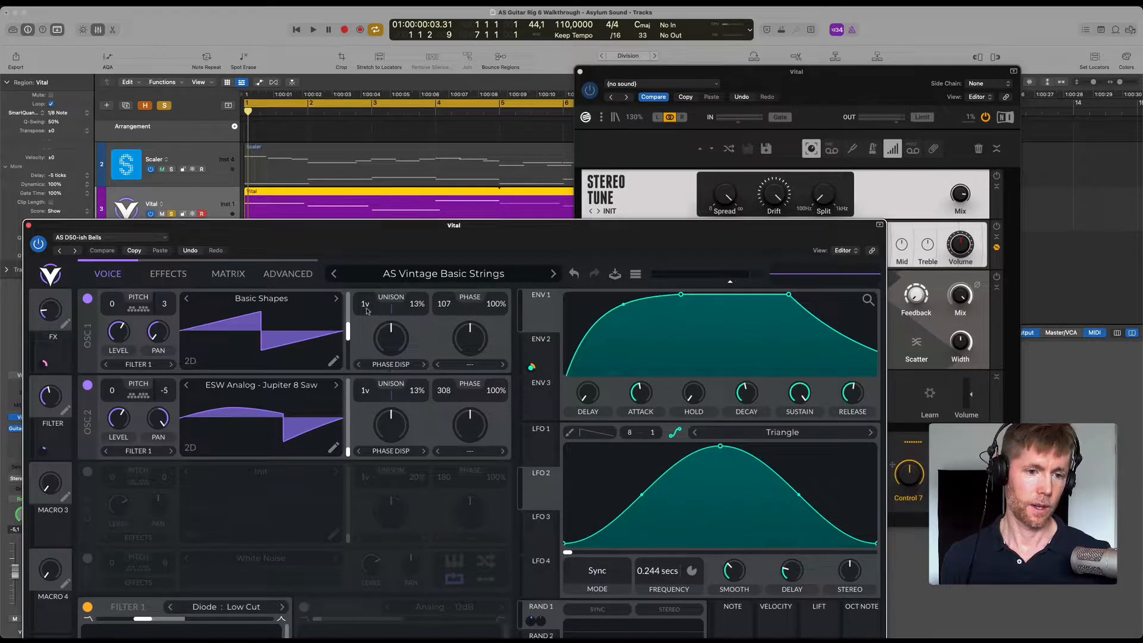
Set the unison of OSC 1 and OSC 2 to 2 voices and OSC 2's unison detune to 9% while the loop plays.
scroll(366, 310, "up", 1)
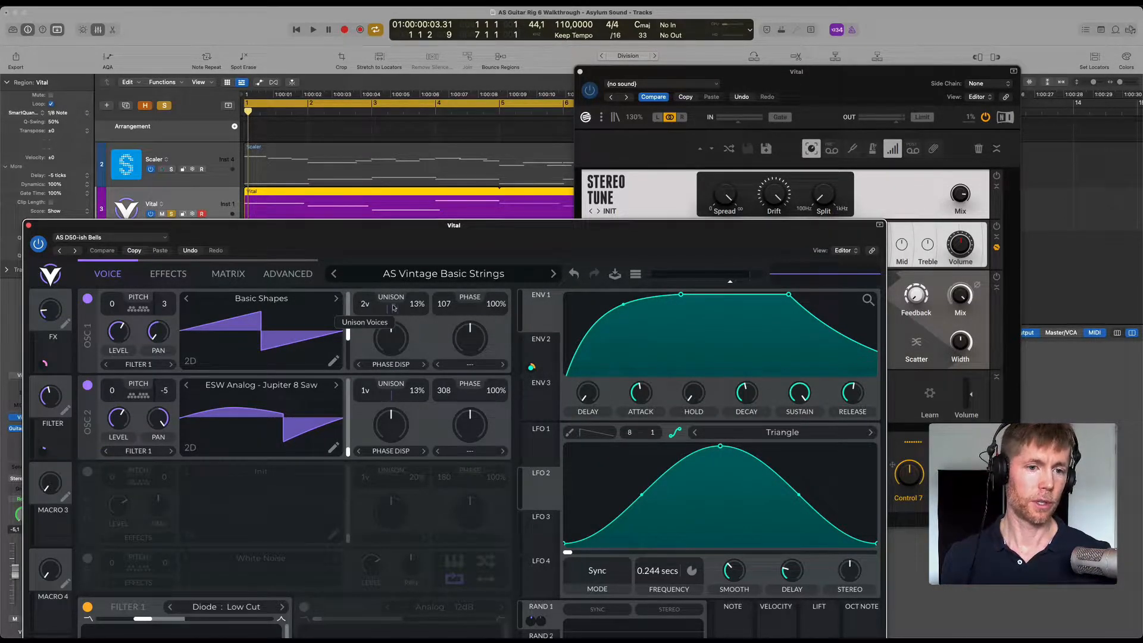
key("space")
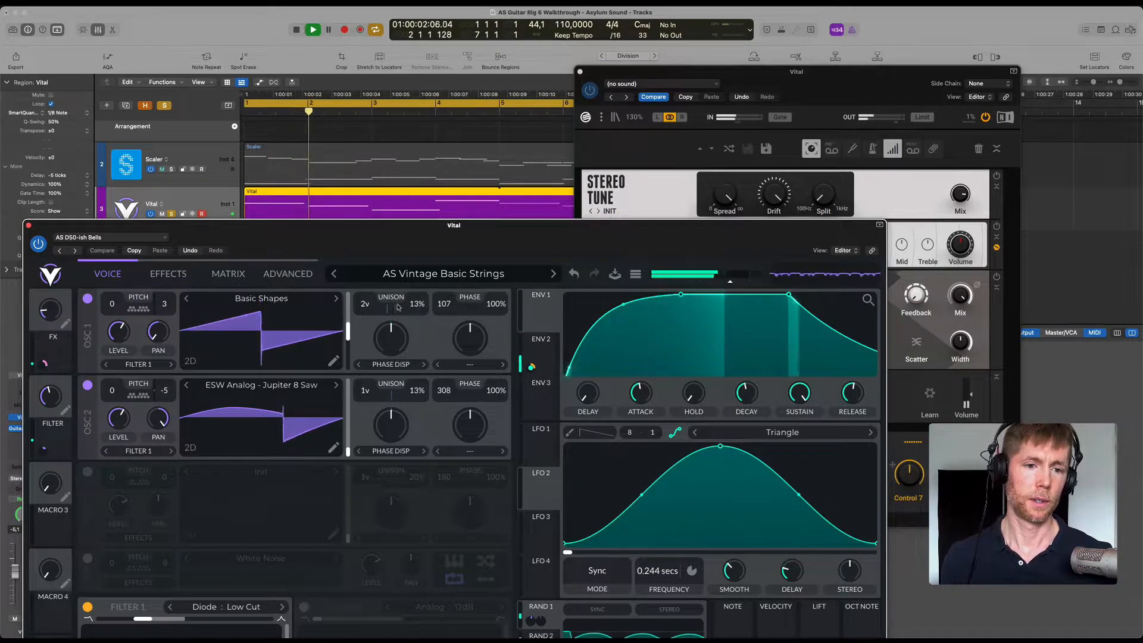
scroll(365, 391, "up", 1)
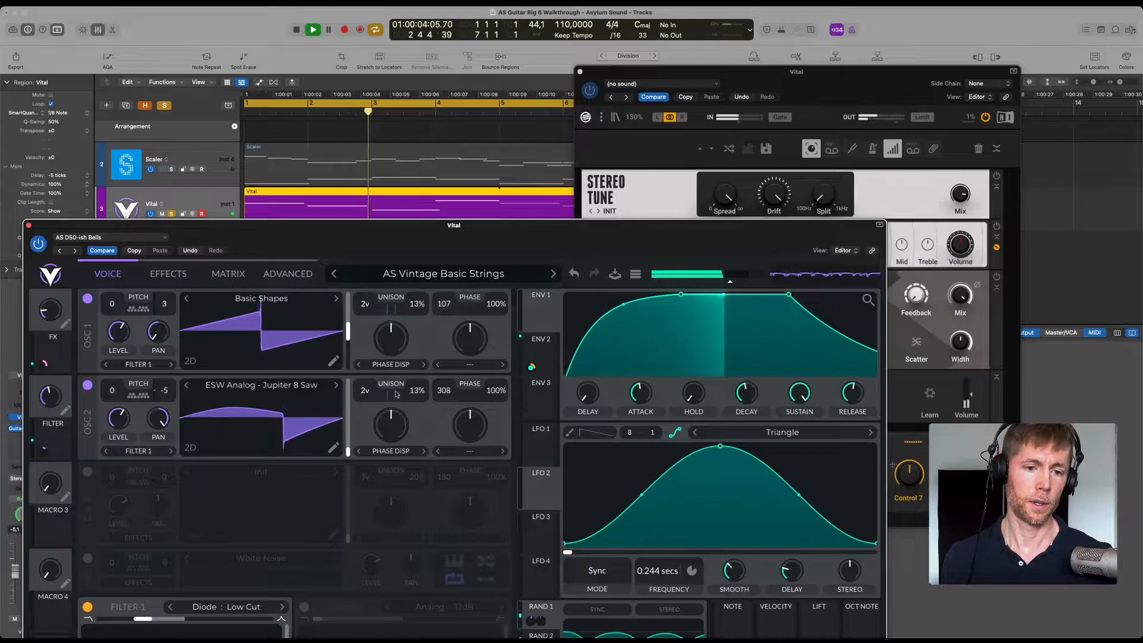
scroll(415, 394, "down", 2)
scroll(415, 394, "down", 2)
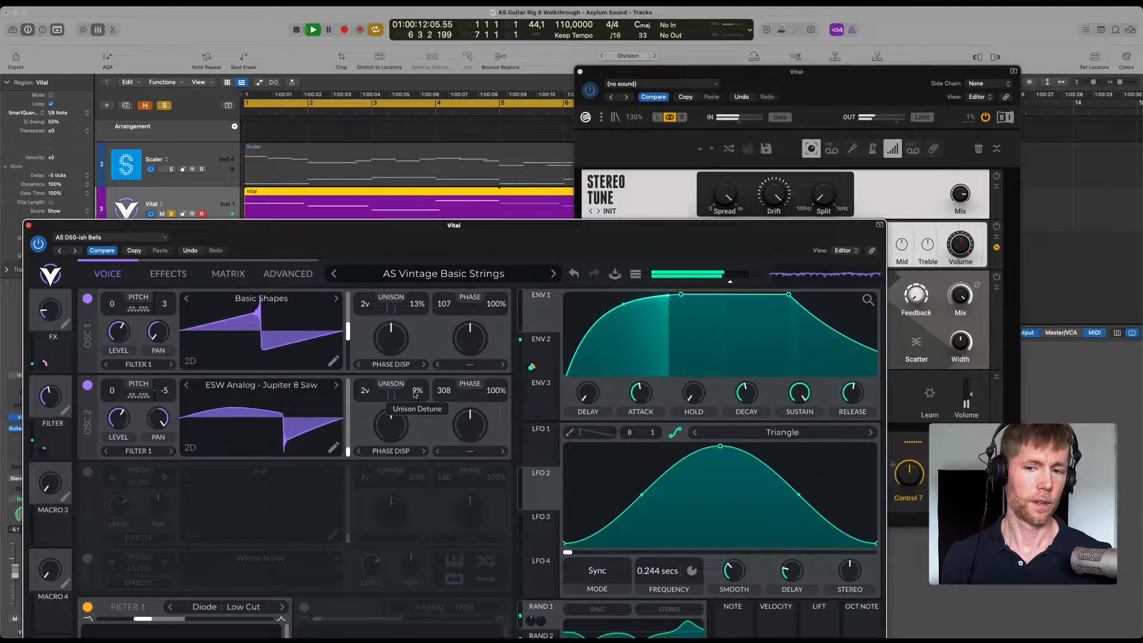
Stop playback, return both oscillators' unison to 1 voice and close the Vital synth.
key("space")
scroll(363, 396, "down", 1)
scroll(362, 305, "down", 1)
left_click_drag(398, 225, 536, 95)
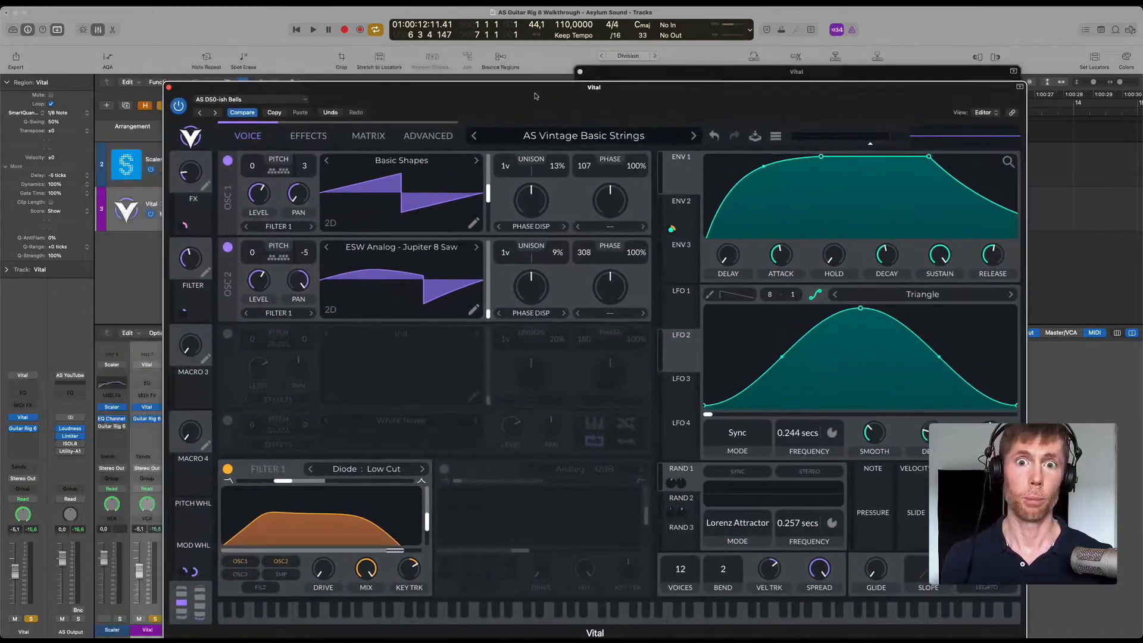
left_click(170, 88)
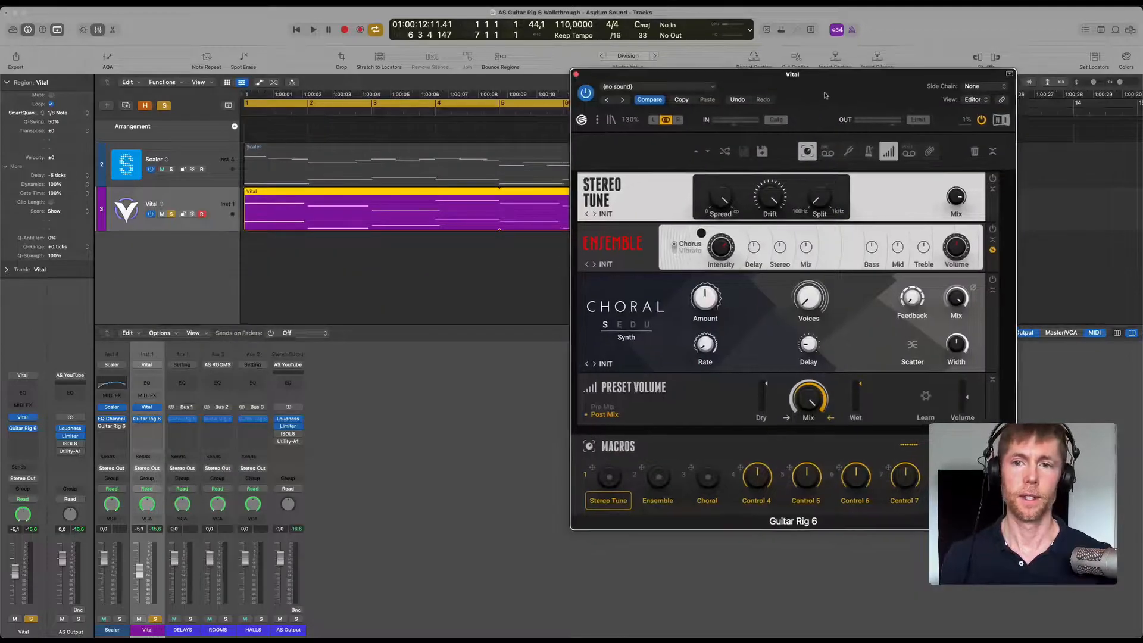
Reopen the Vital synth to review its oscillator settings, and close it to return to Guitar Rig.
left_click_drag(804, 107, 714, 135)
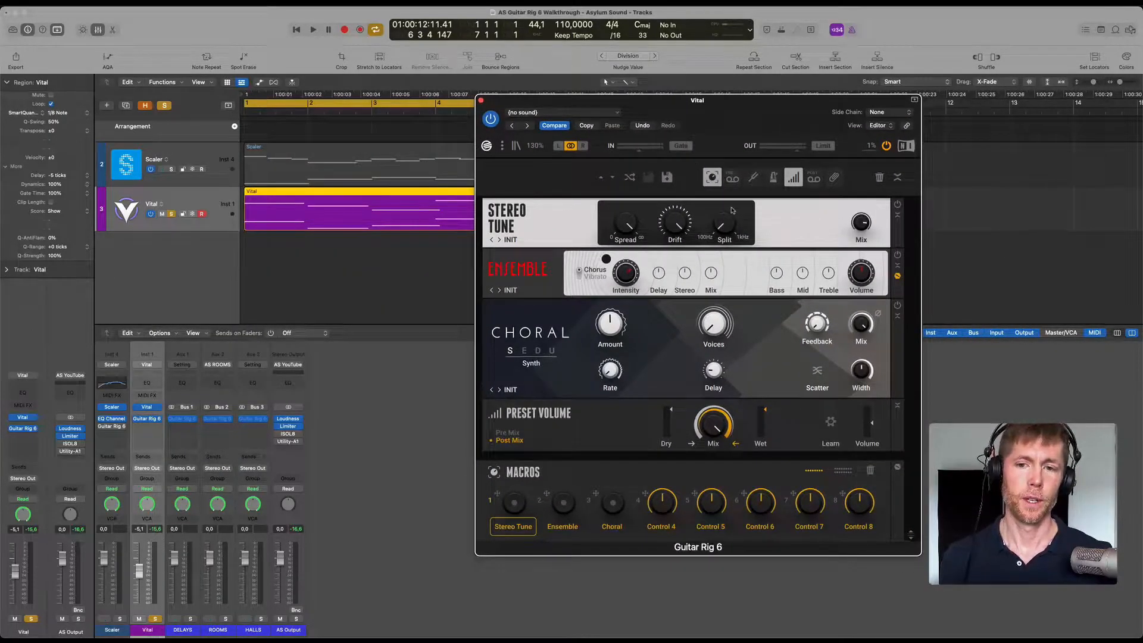
left_click(147, 407)
left_click_drag(820, 567, 816, 640)
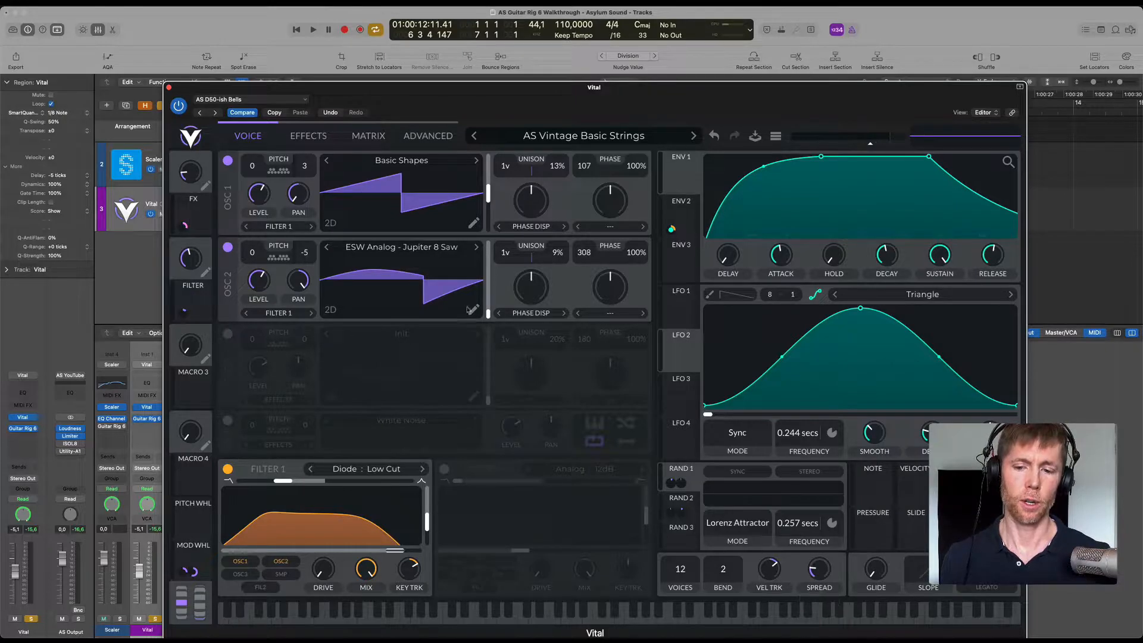
left_click(169, 88)
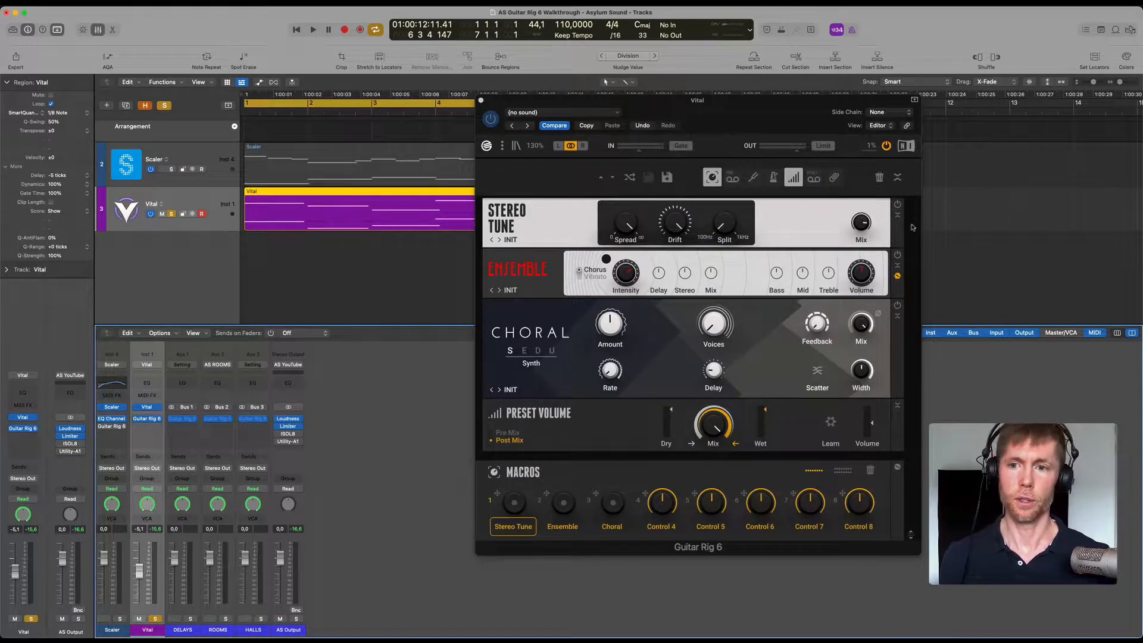
Reposition the Guitar Rig window and listen to the Vital loop with Stereo Tune bypassed.
left_click_drag(668, 111, 678, 152)
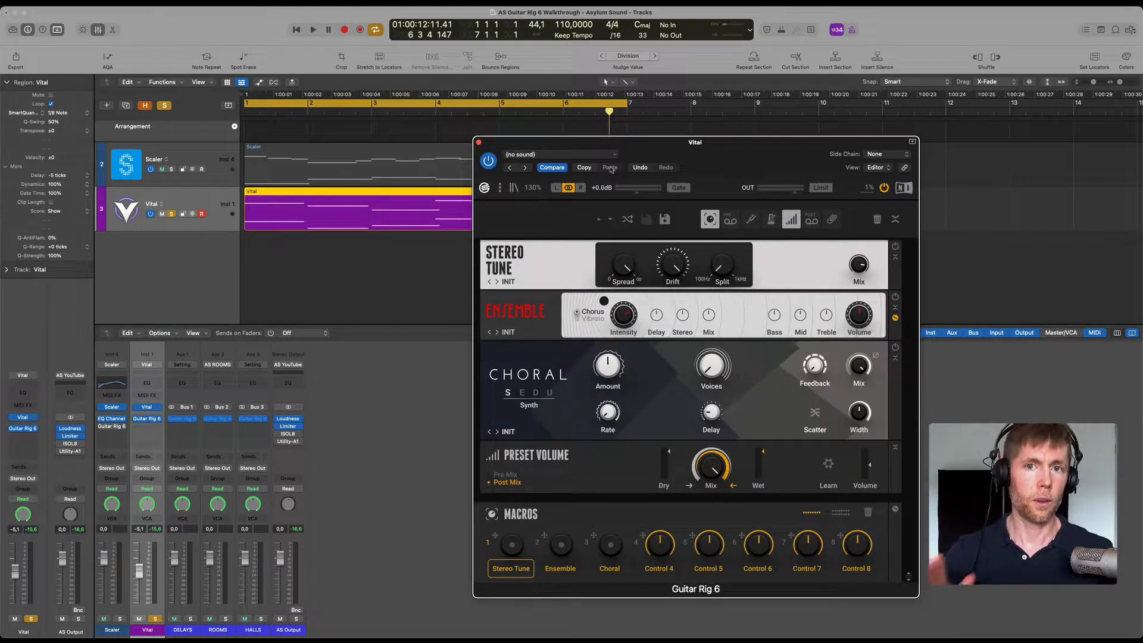
key("space")
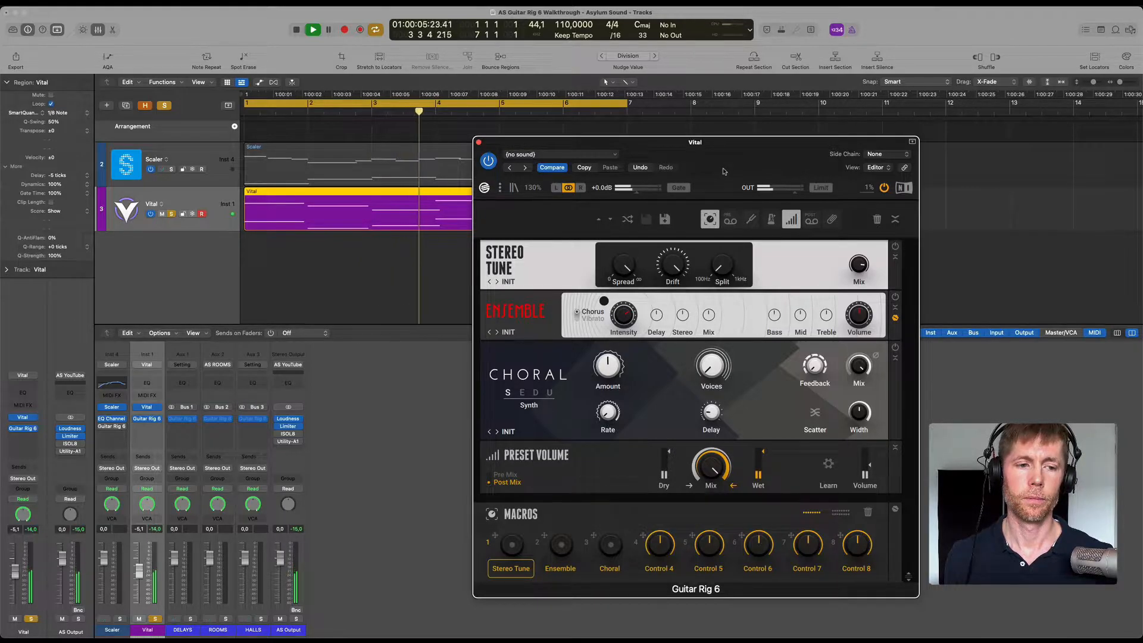
key("space")
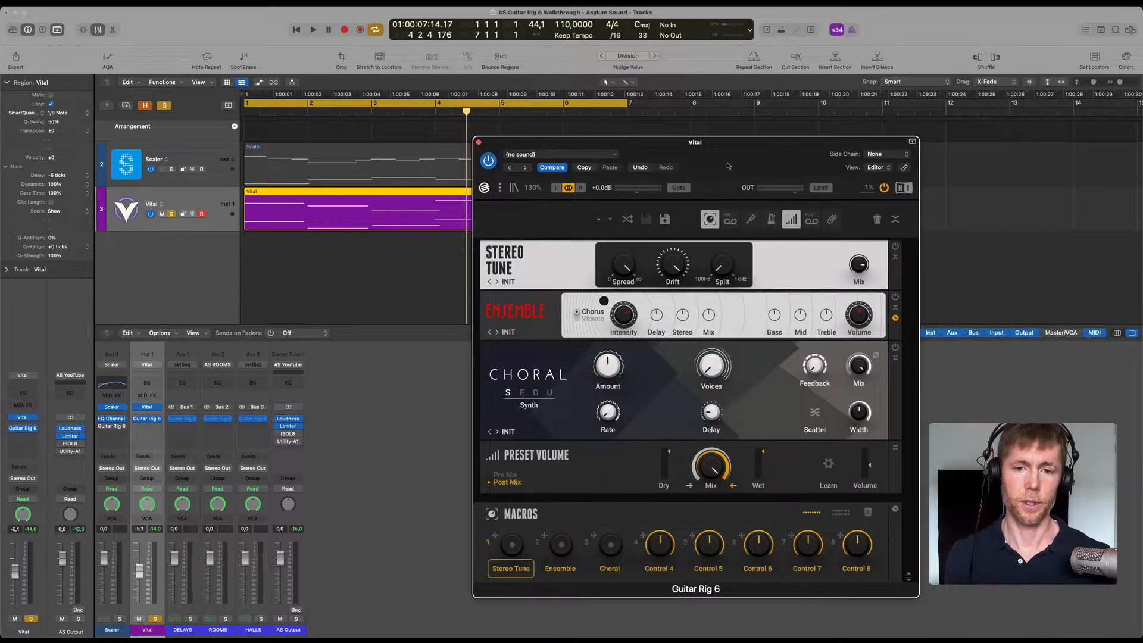
left_click_drag(724, 164, 716, 148)
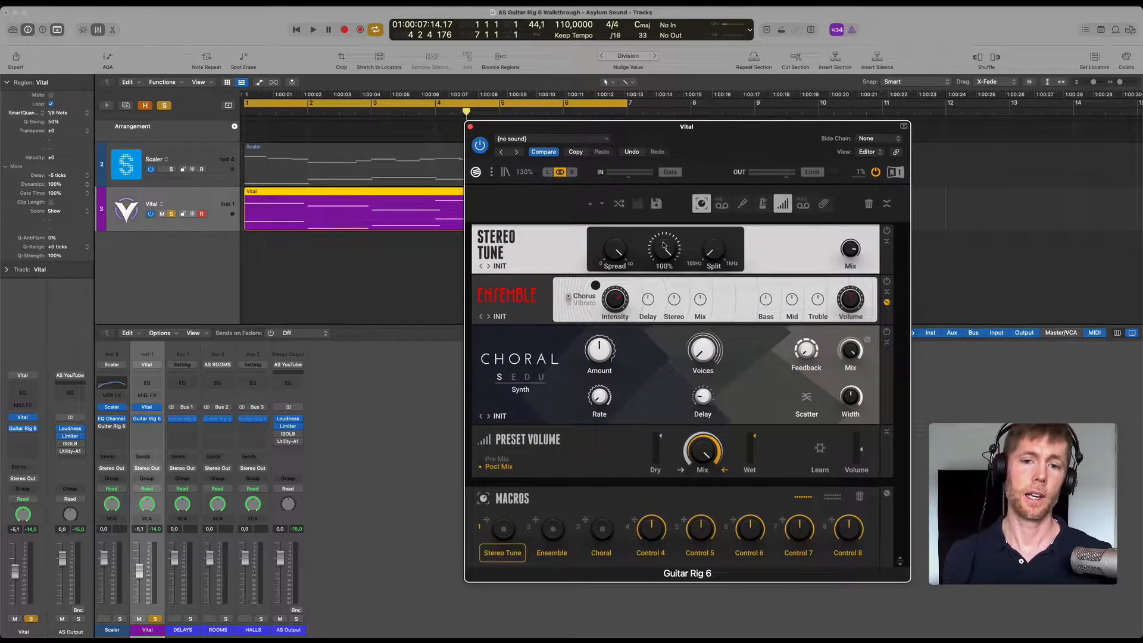
Set Stereo Tune's Spread to minimum and Drift to 50%, play the loop and raise the Drift.
left_click_drag(638, 260, 596, 449)
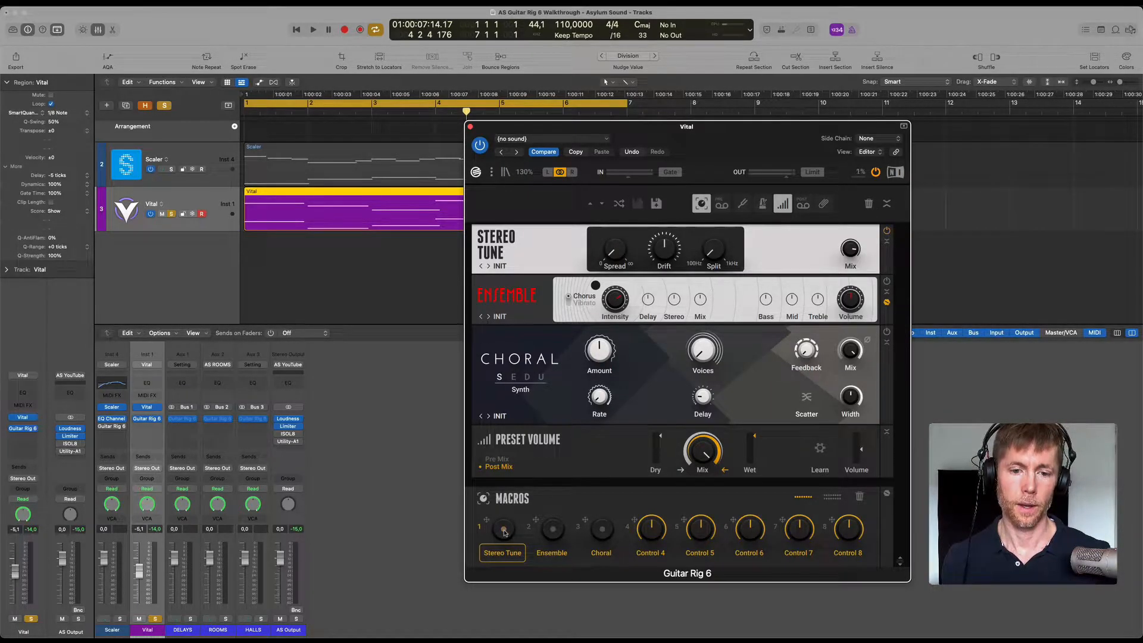
key("space")
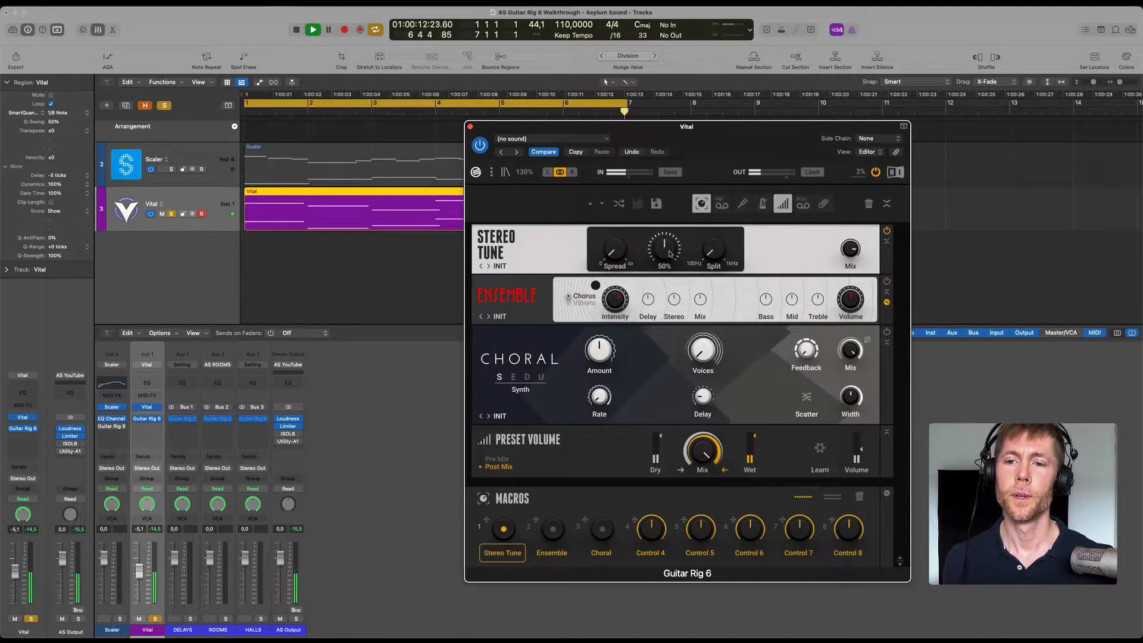
left_click_drag(670, 253, 672, 205)
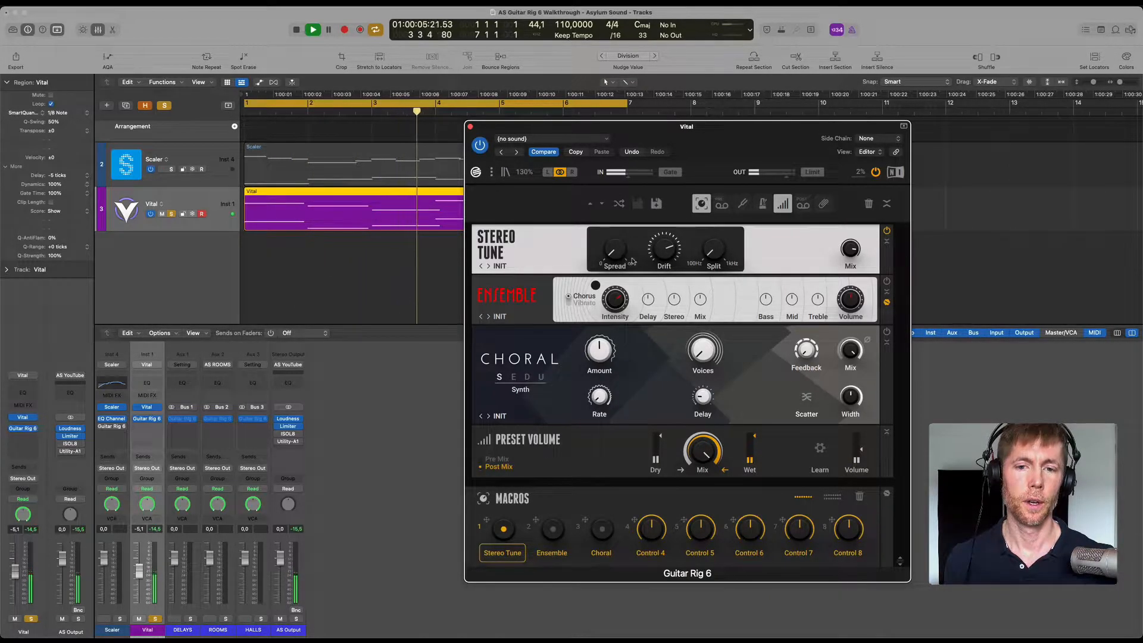
Raise Stereo Tune's Spread to maximum and compare the playing loop with the effect off and on.
left_click_drag(617, 198, 622, 76)
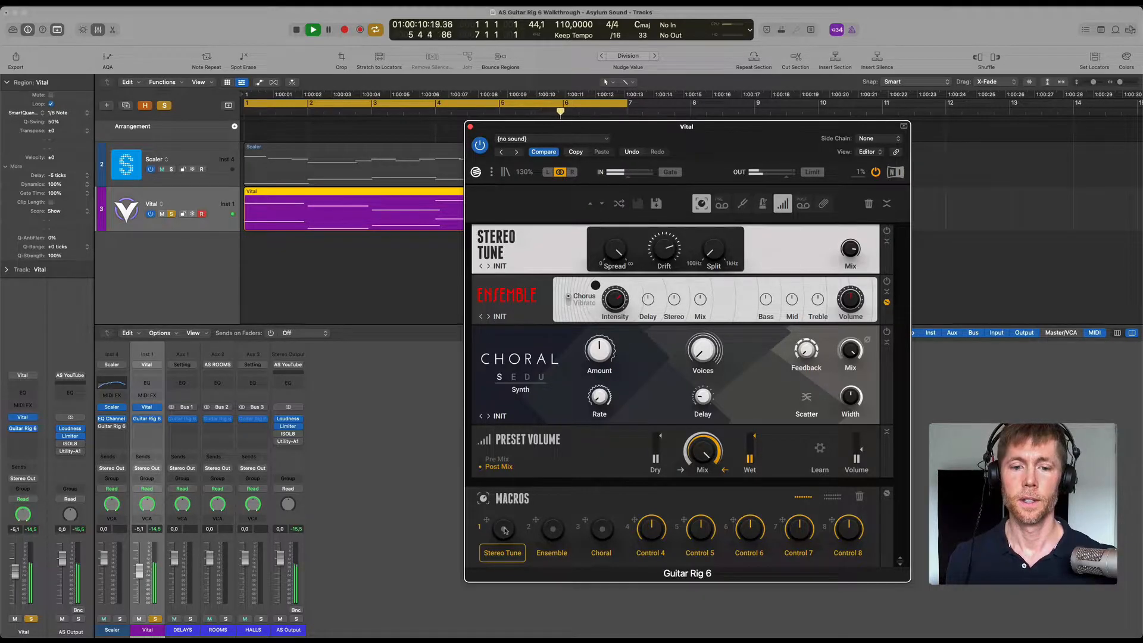
left_click(503, 529)
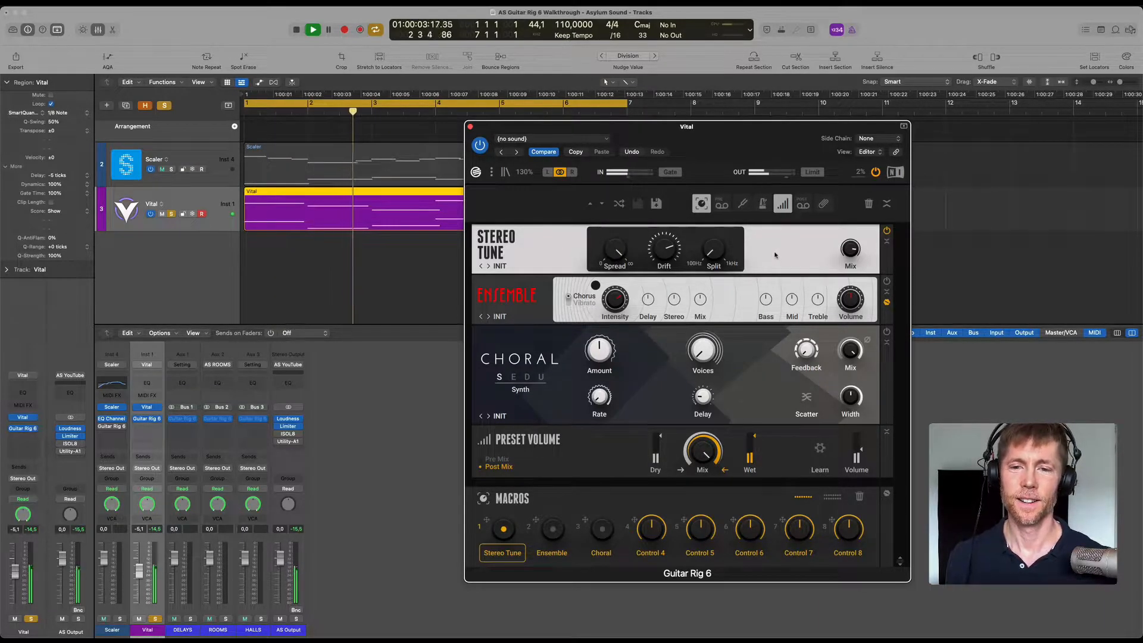
key("space")
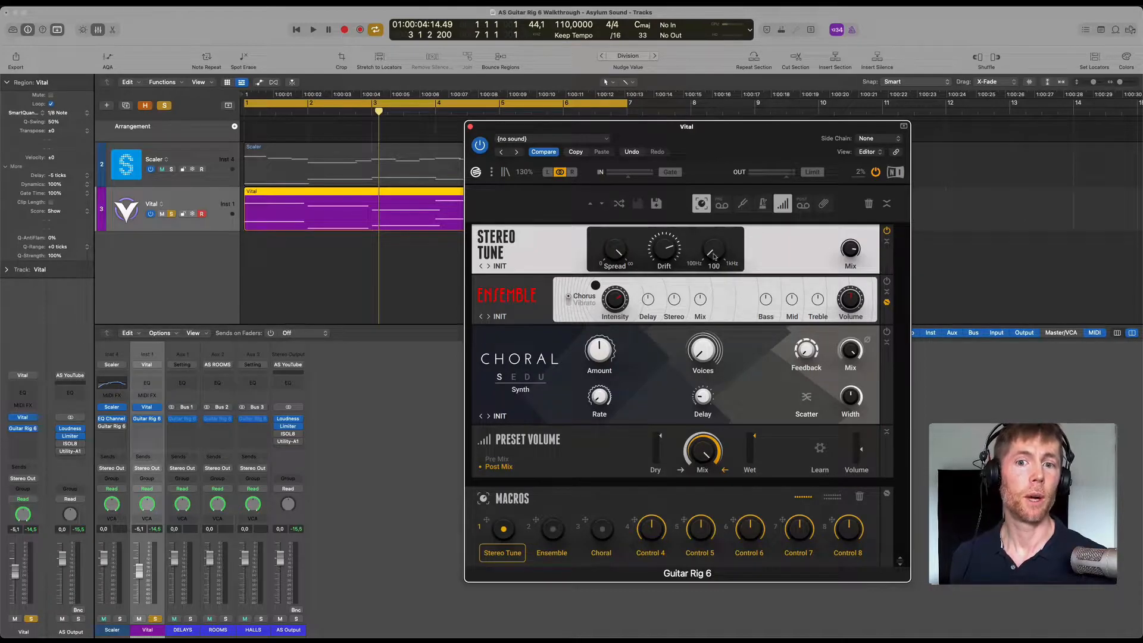
Raise Stereo Tune's Split to 518 Hz and on to 1 kHz while auditioning the loop, and bypass the effect.
left_click_drag(712, 229, 720, 188)
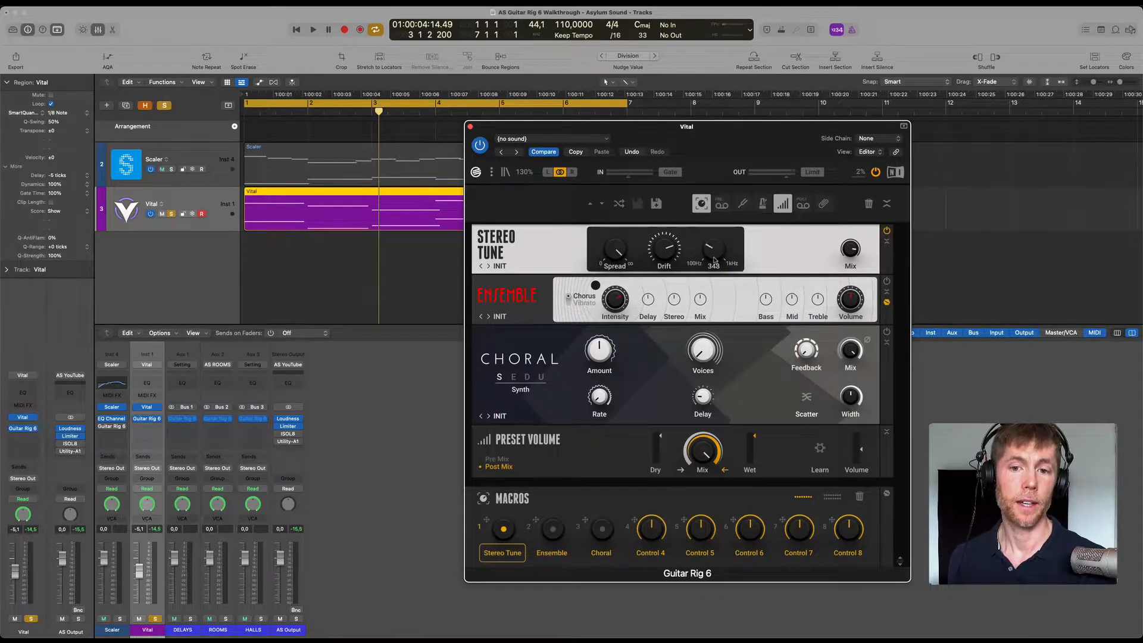
left_click_drag(716, 258, 726, 227)
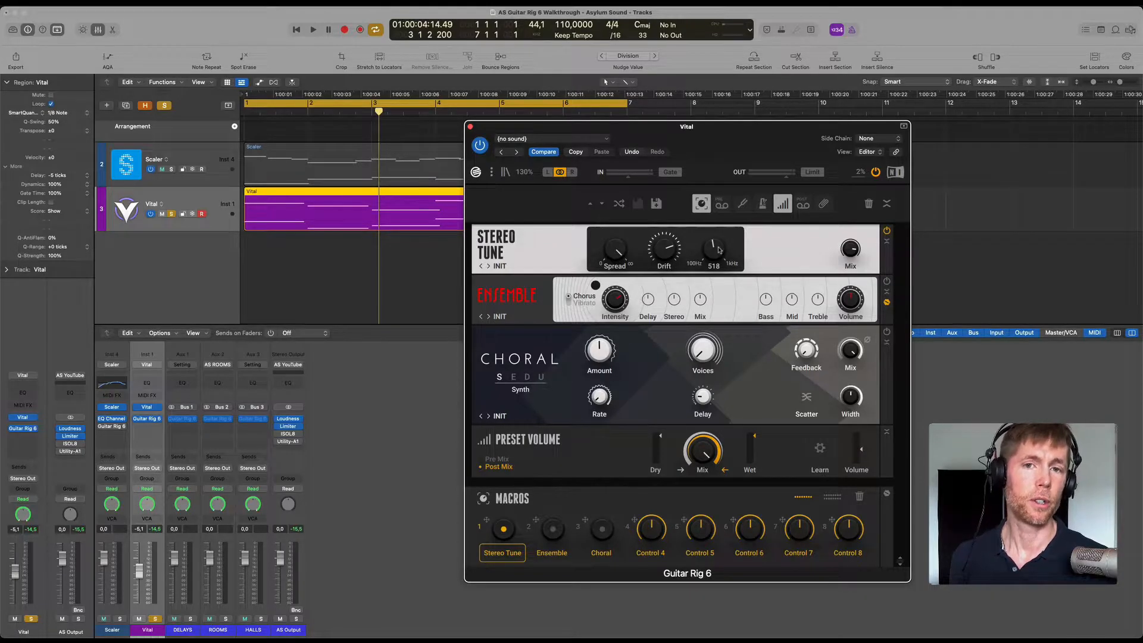
key("space")
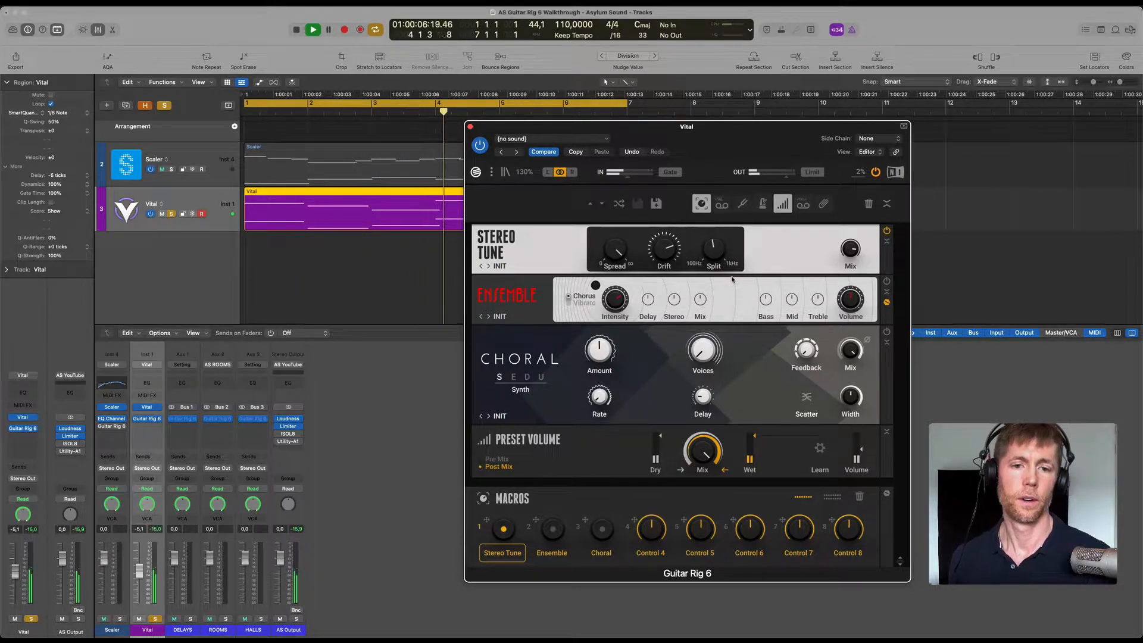
key("space")
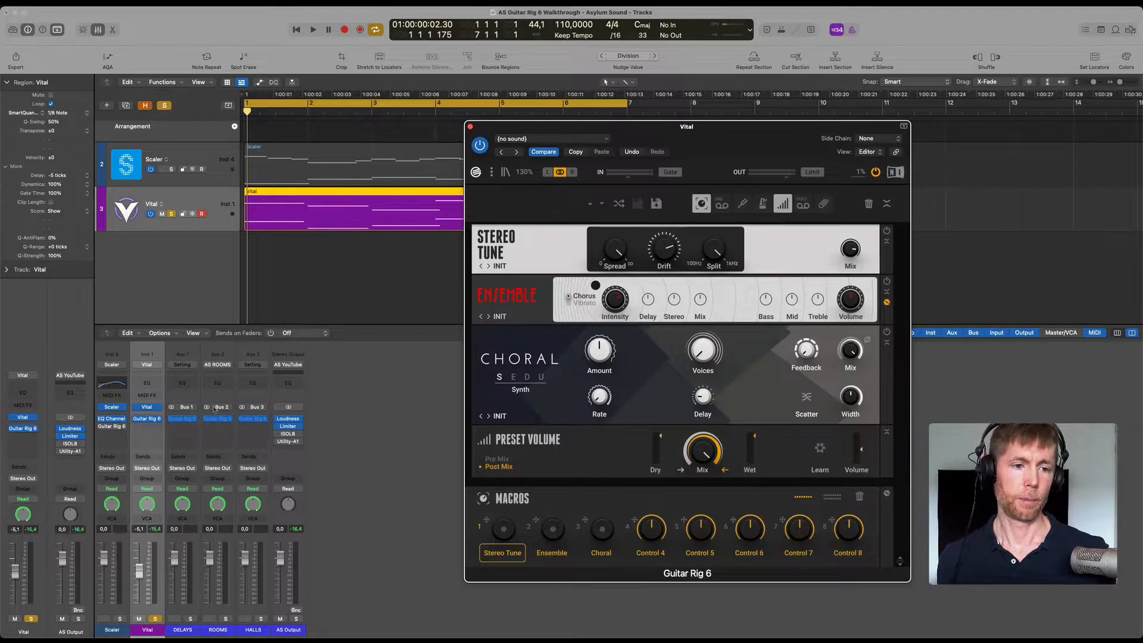
Play the loop dry and switch on the Ensemble effect in Chorus mode to compare the sound.
key("space")
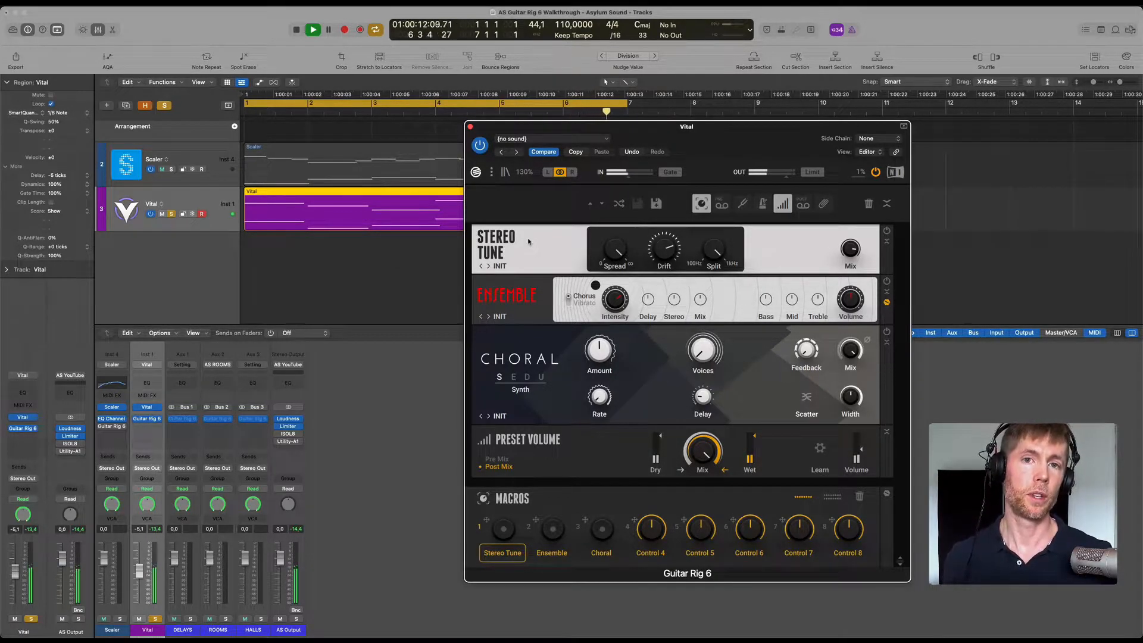
left_click(550, 530)
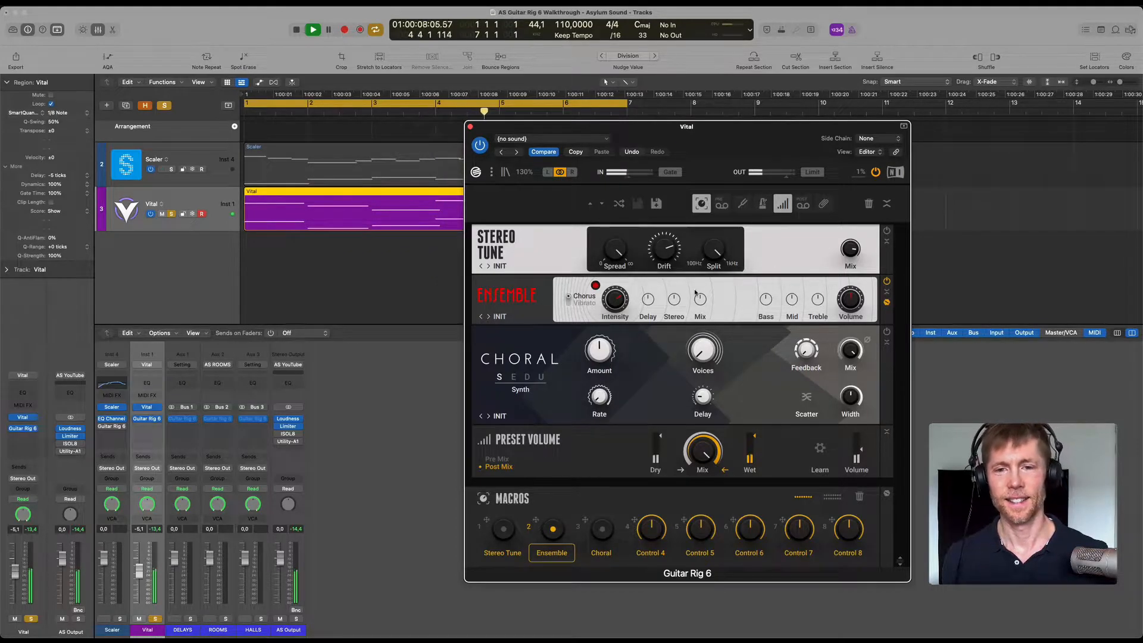
key("space")
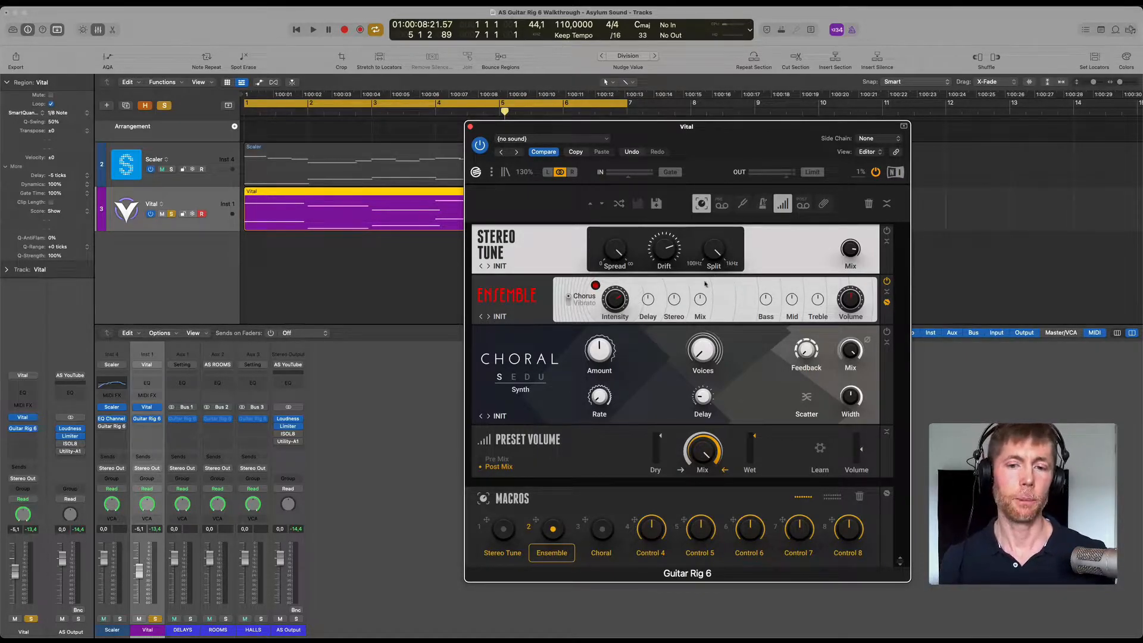
While the loop plays, sweep Ensemble's Delay down and up to 10.00, and raise its Stereo setting to maximum.
key("space")
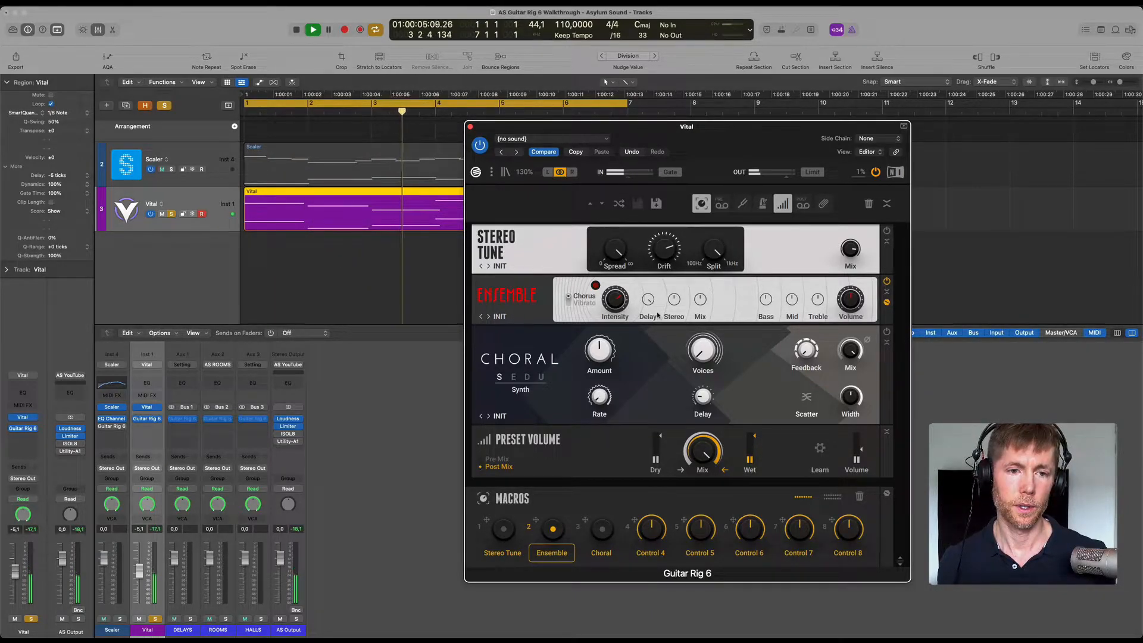
left_click_drag(648, 301, 635, 489)
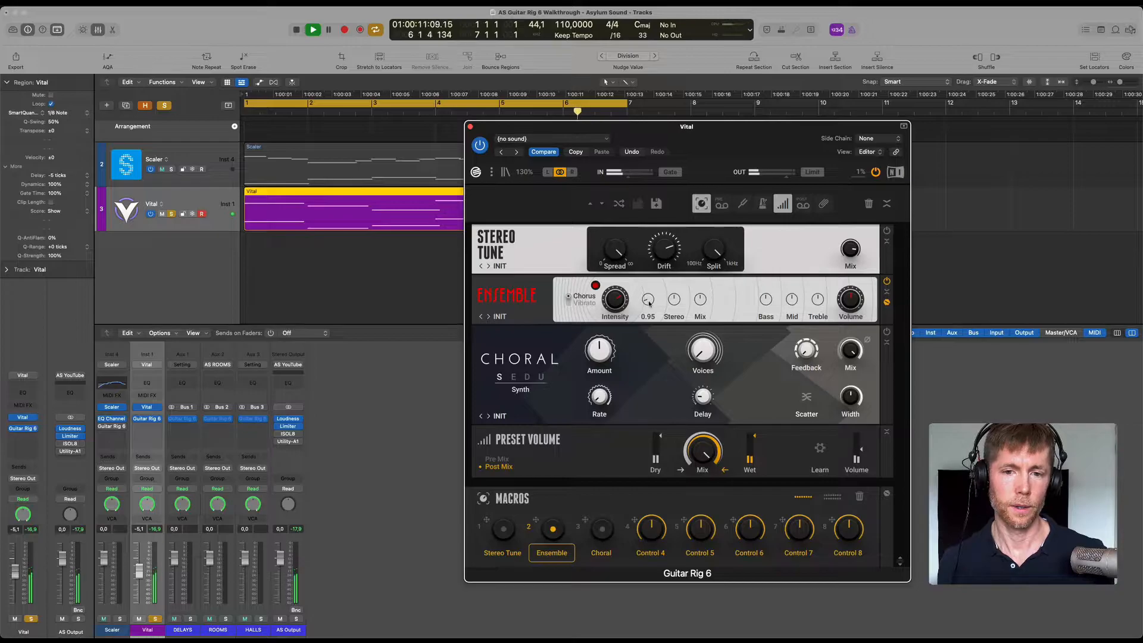
left_click_drag(648, 303, 634, 143)
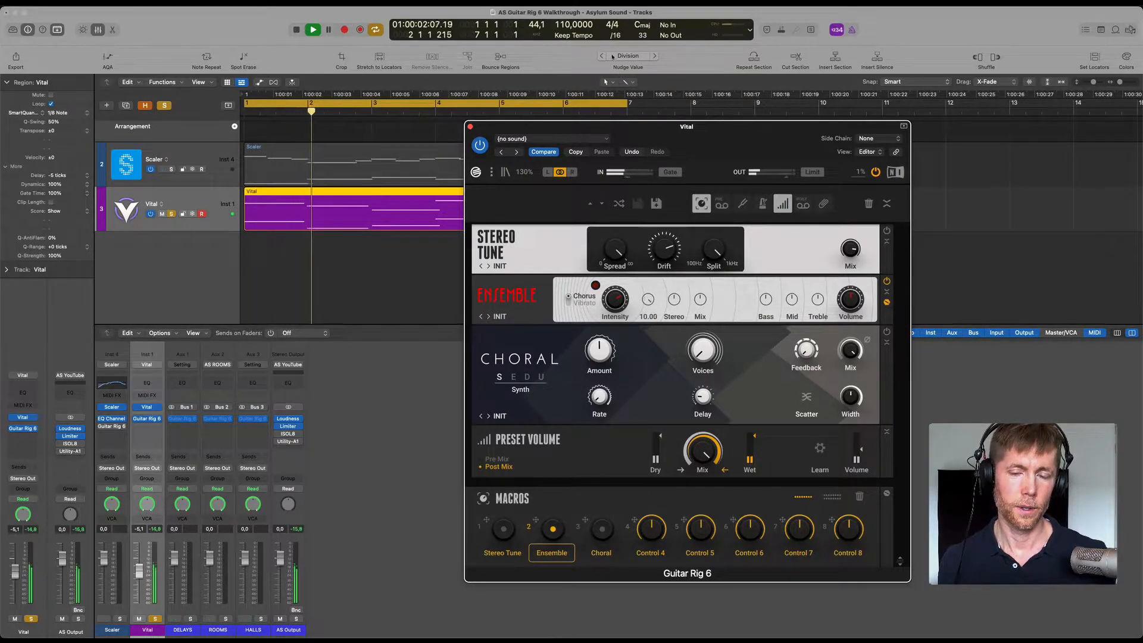
mouse_move(674, 306)
left_click_drag(674, 306, 669, 279)
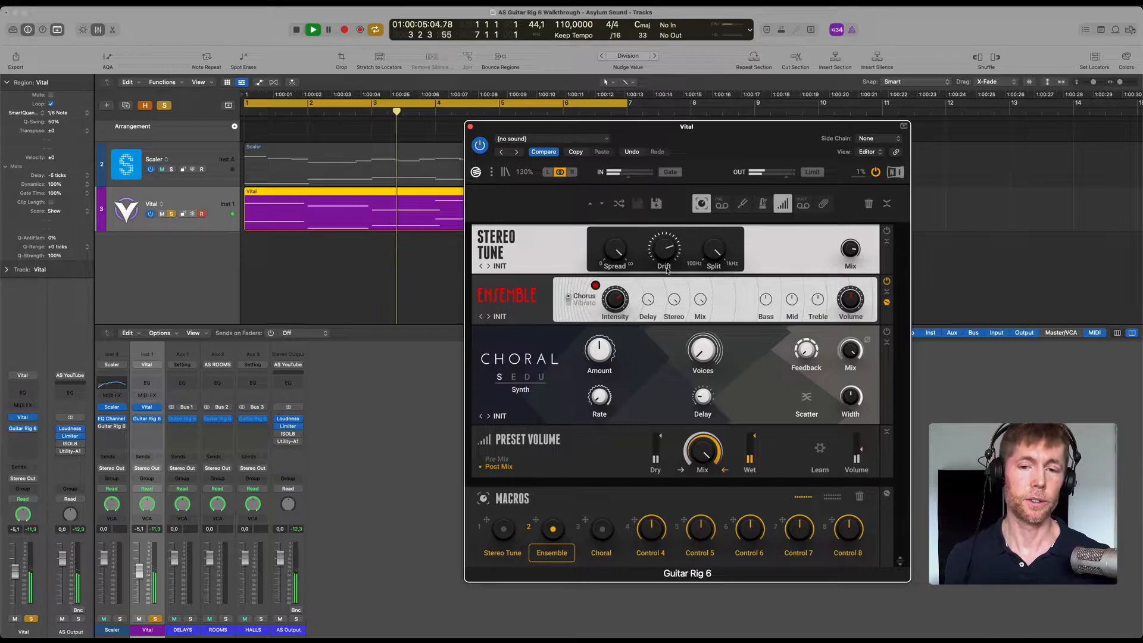
mouse_move(700, 299)
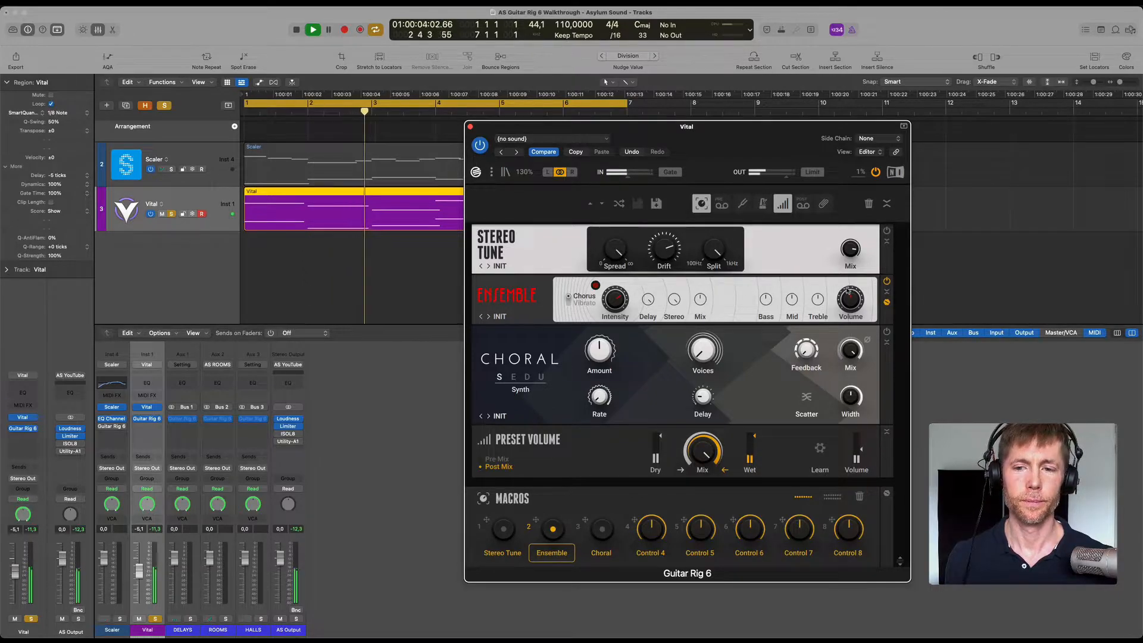
key("space")
Audition Ensemble's Bass, Mid and Treble turned down to 0.00 and return all three to 5.00.
mouse_move(765, 301)
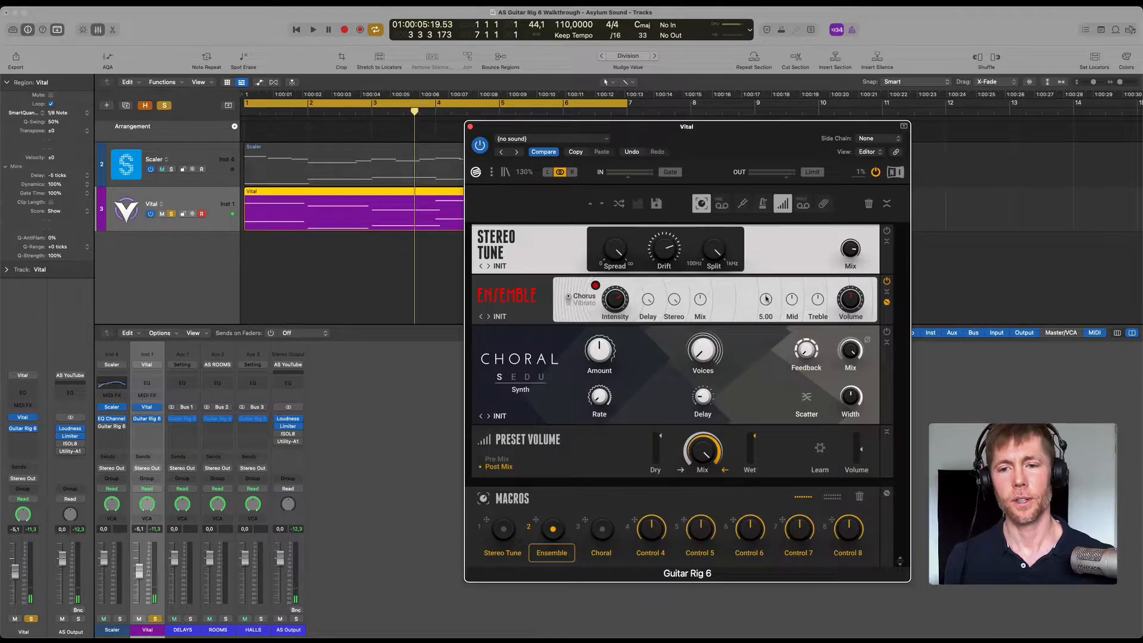
key("space")
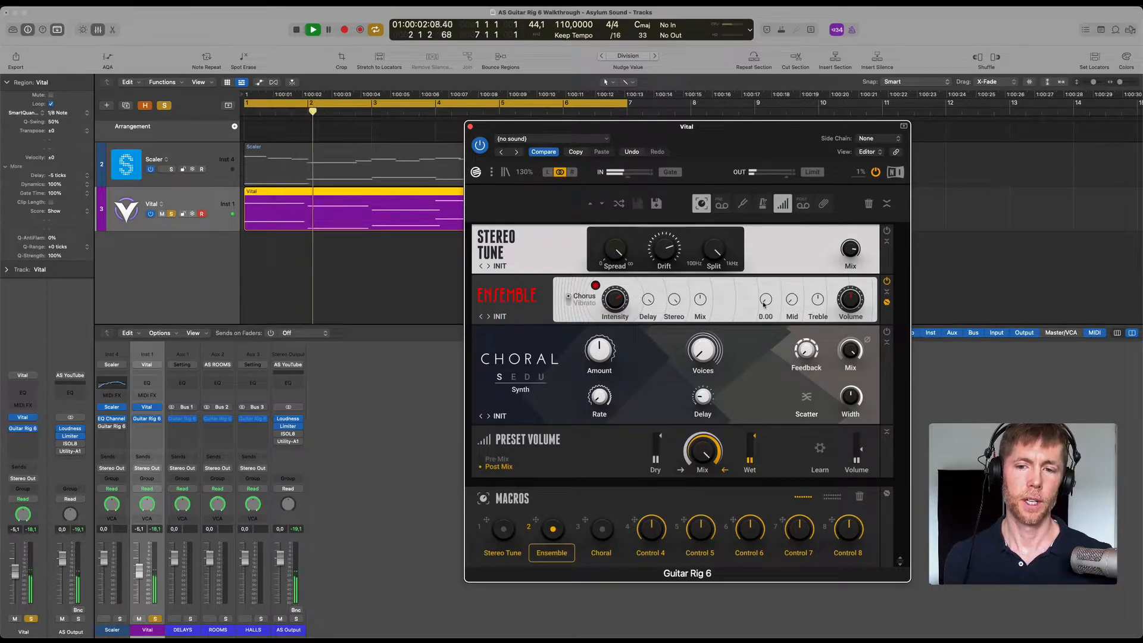
mouse_move(815, 300)
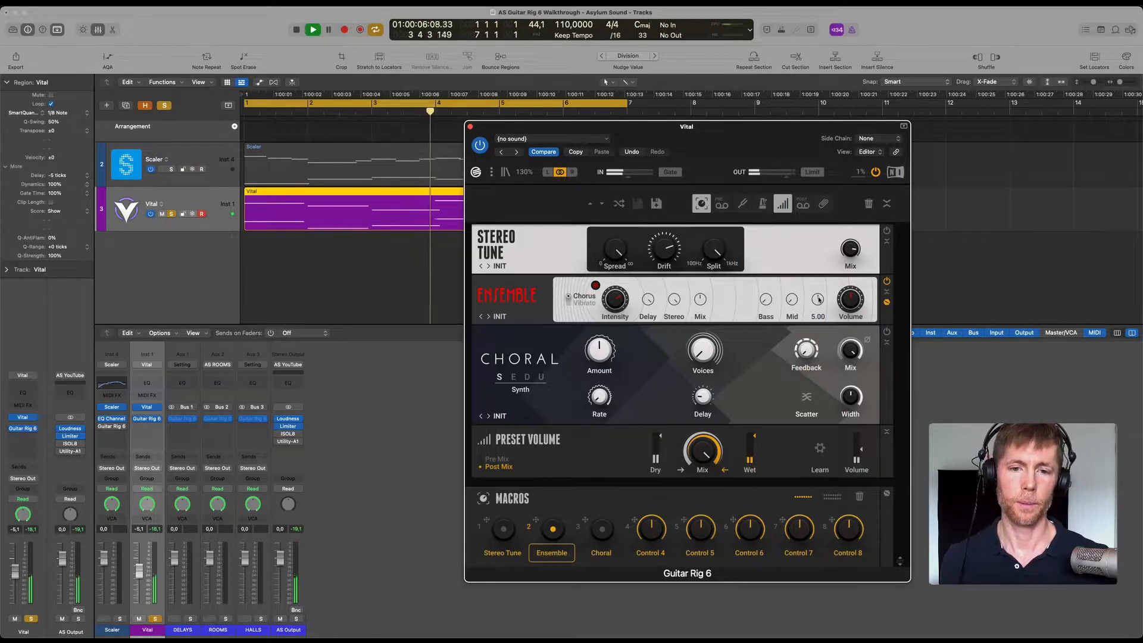
left_click_drag(819, 299, 784, 455)
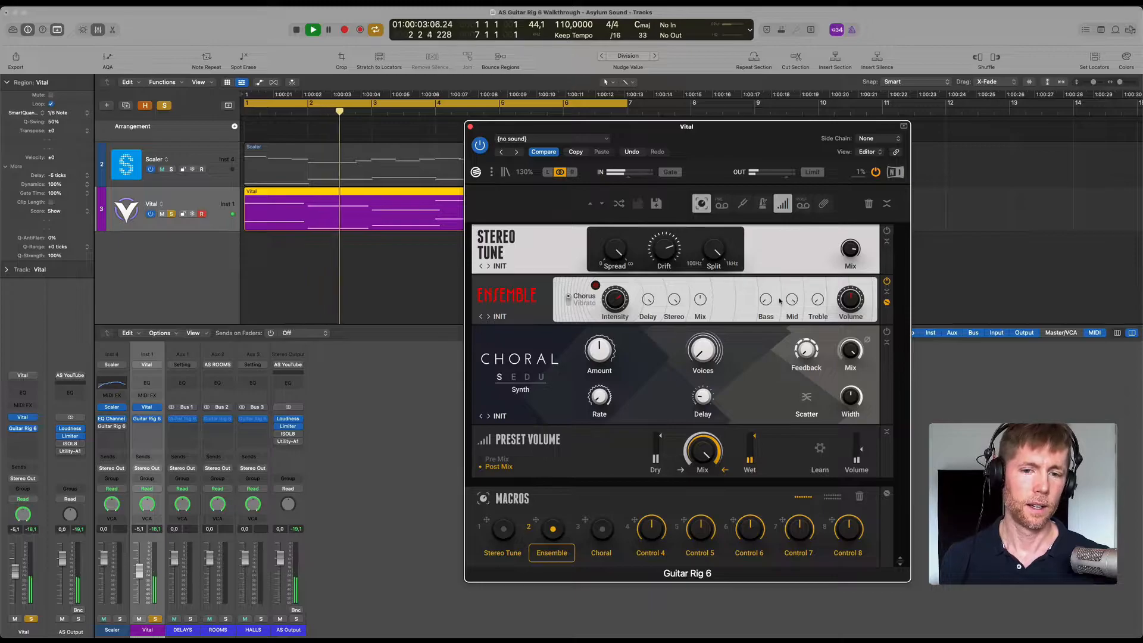
left_click_drag(766, 305, 768, 84)
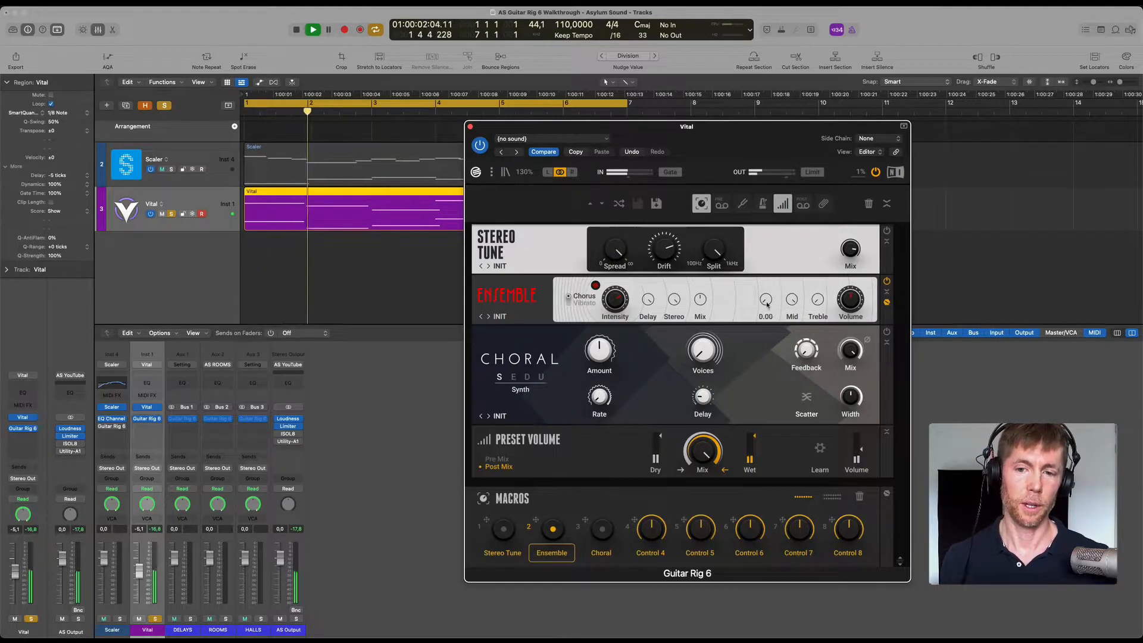
key("space")
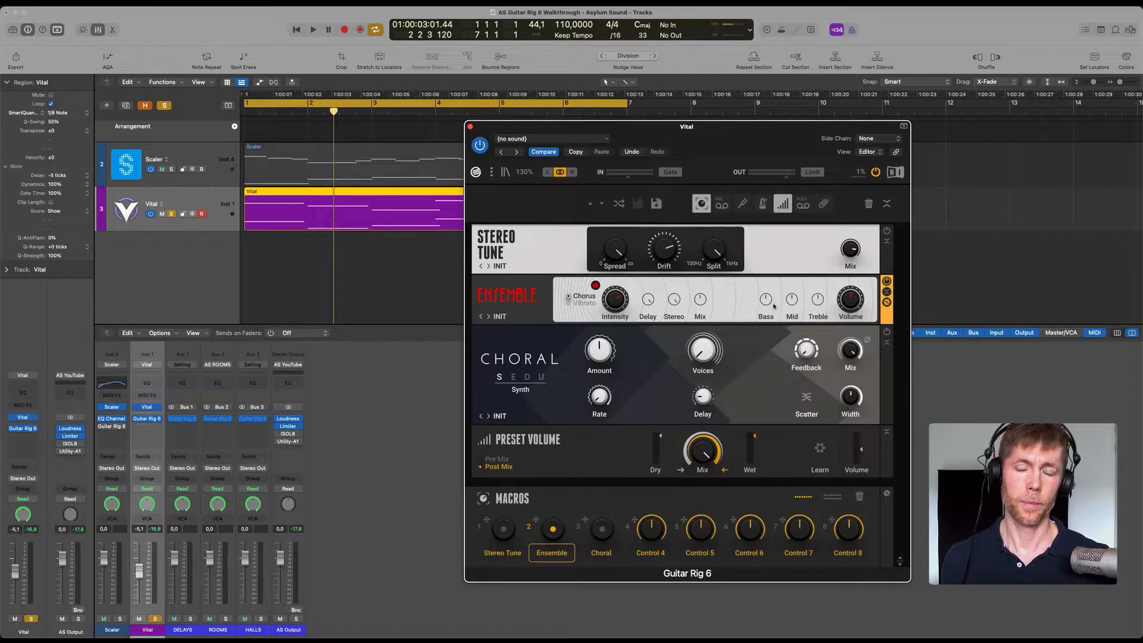
While the loop plays, adjust Ensemble's Volume and turn its Intensity down to minimum.
key("space")
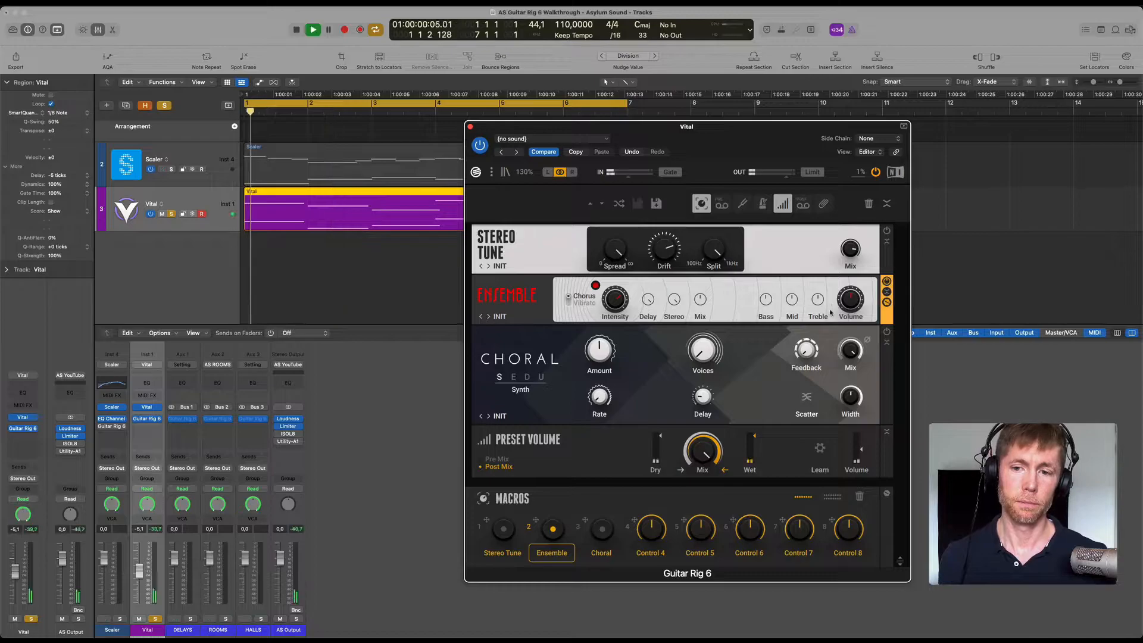
left_click_drag(842, 304, 842, 287)
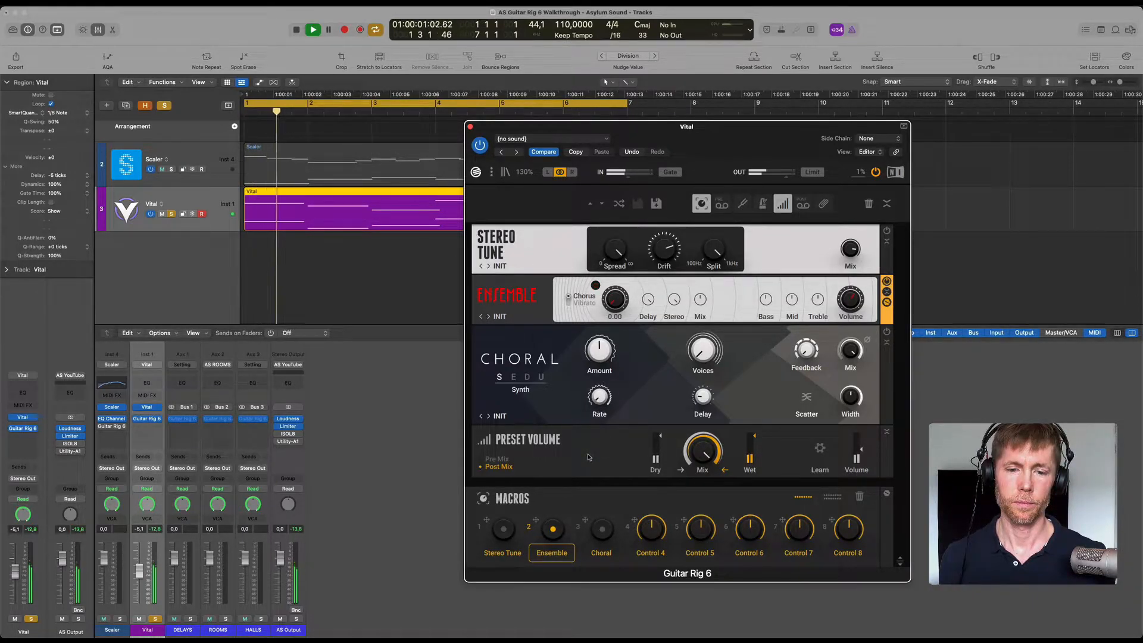
key("space")
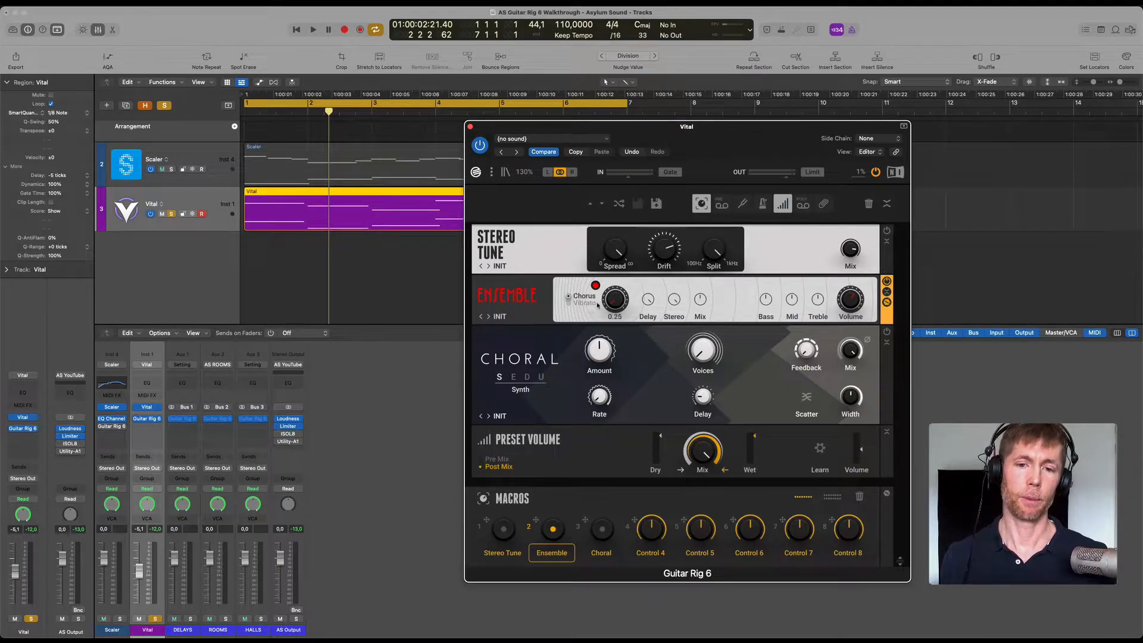
Sweep Ensemble's chorus Intensity upward during playback and bring it back to about 5.25.
key("space")
left_click_drag(612, 303, 622, 64)
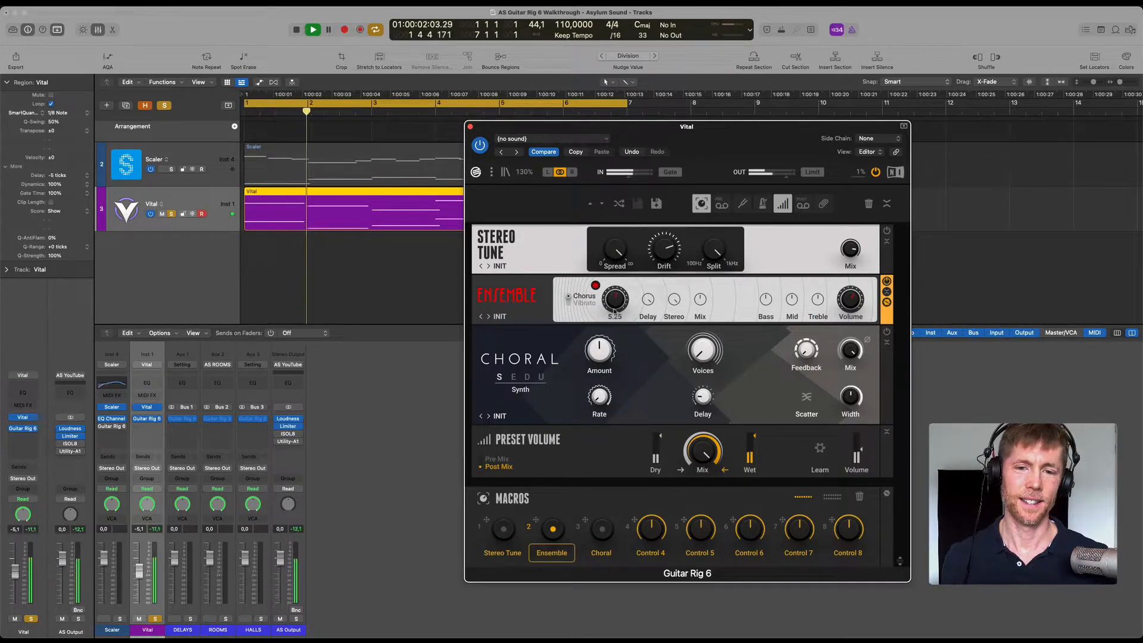
left_click_drag(615, 299, 615, 302)
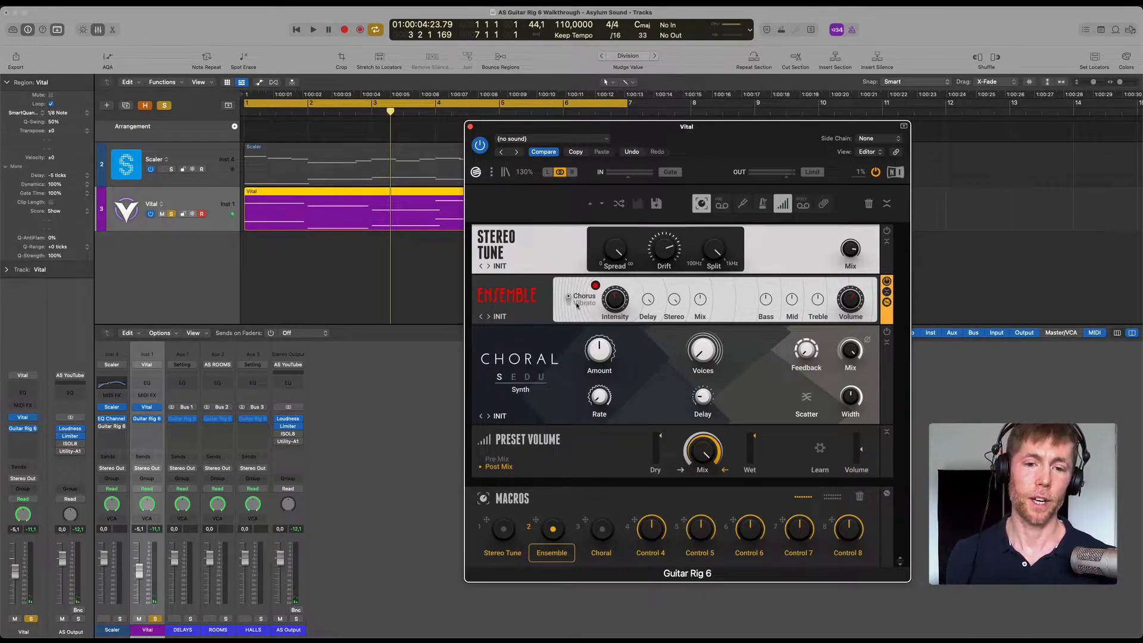
Switch Ensemble from Chorus to Vibrato mode and play the loop to hear it.
left_click(577, 304)
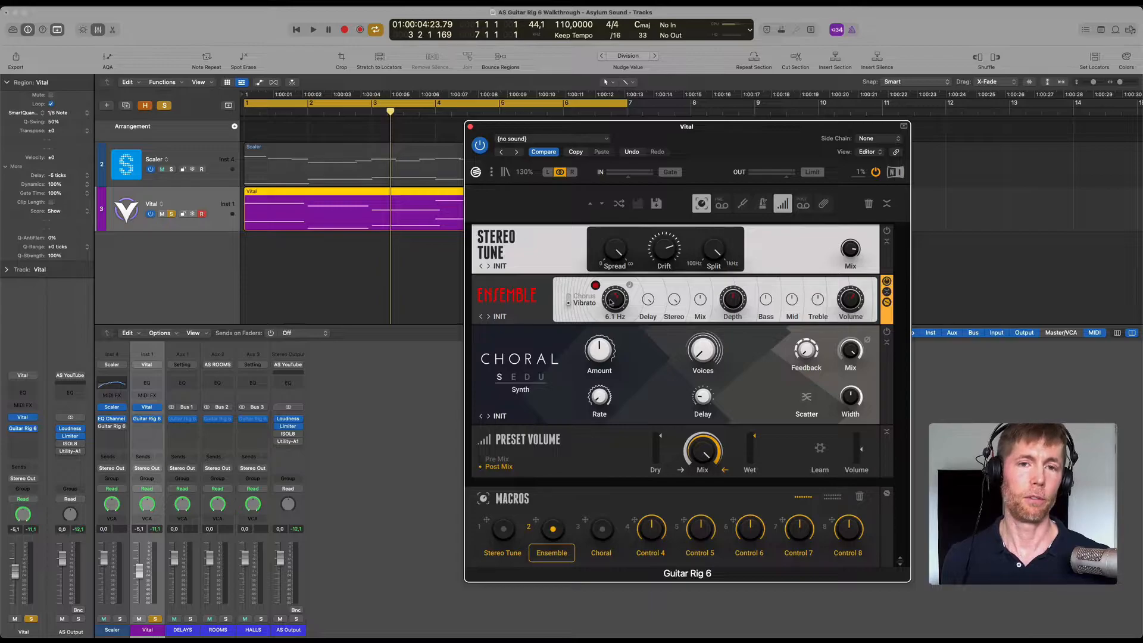
key("space")
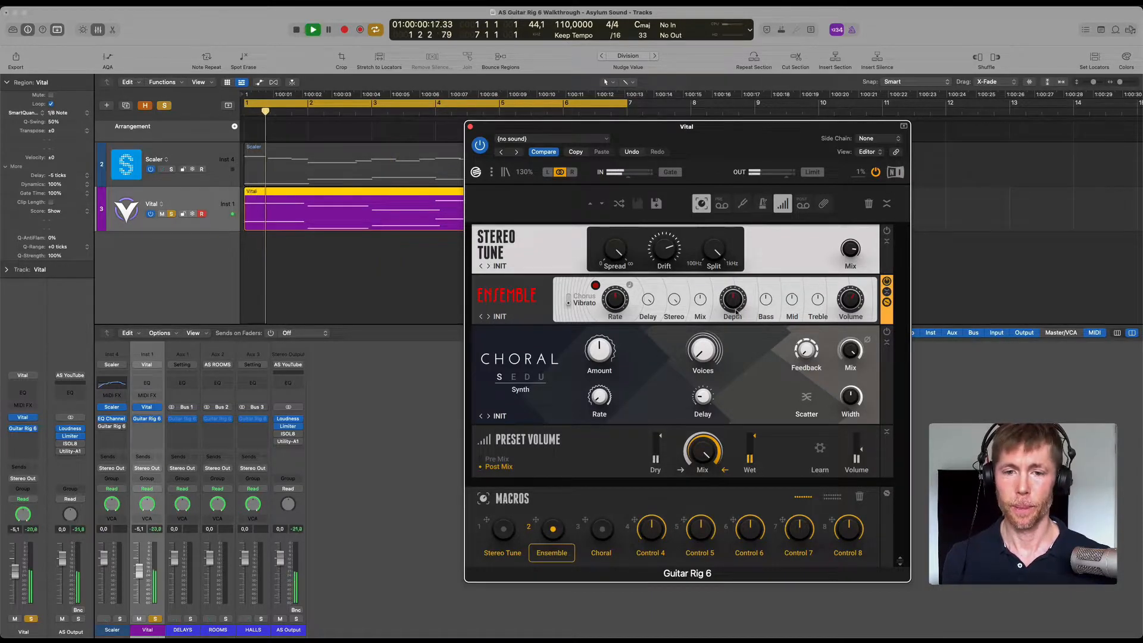
While the loop plays in Vibrato mode, vary Ensemble's Depth and raise its Mix.
left_click_drag(734, 235, 727, 303)
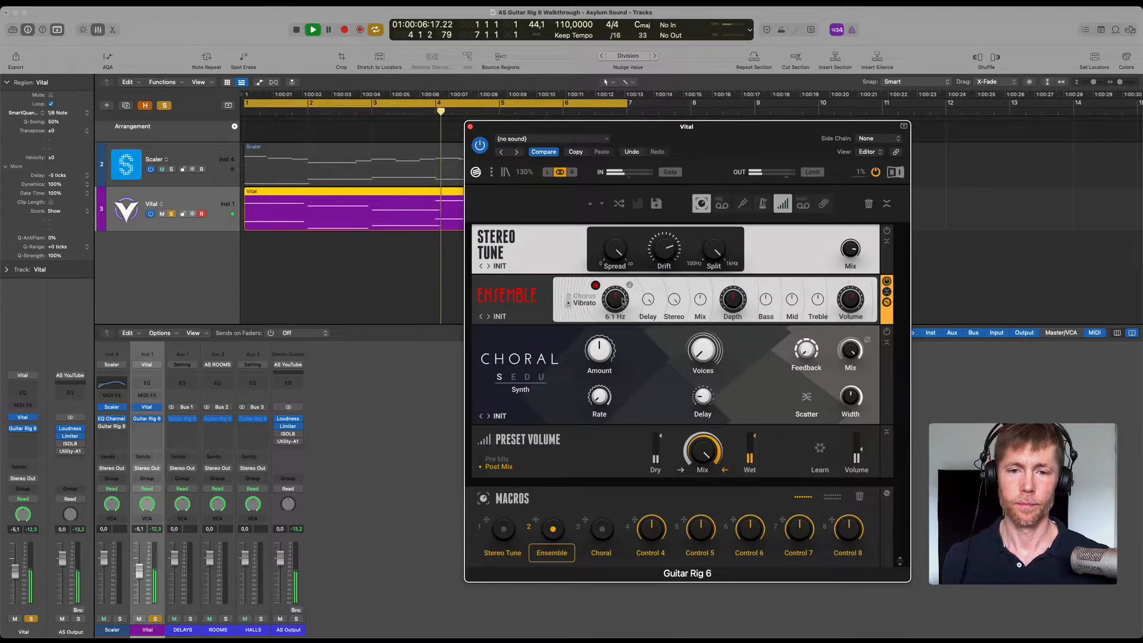
left_click_drag(732, 299, 737, 162)
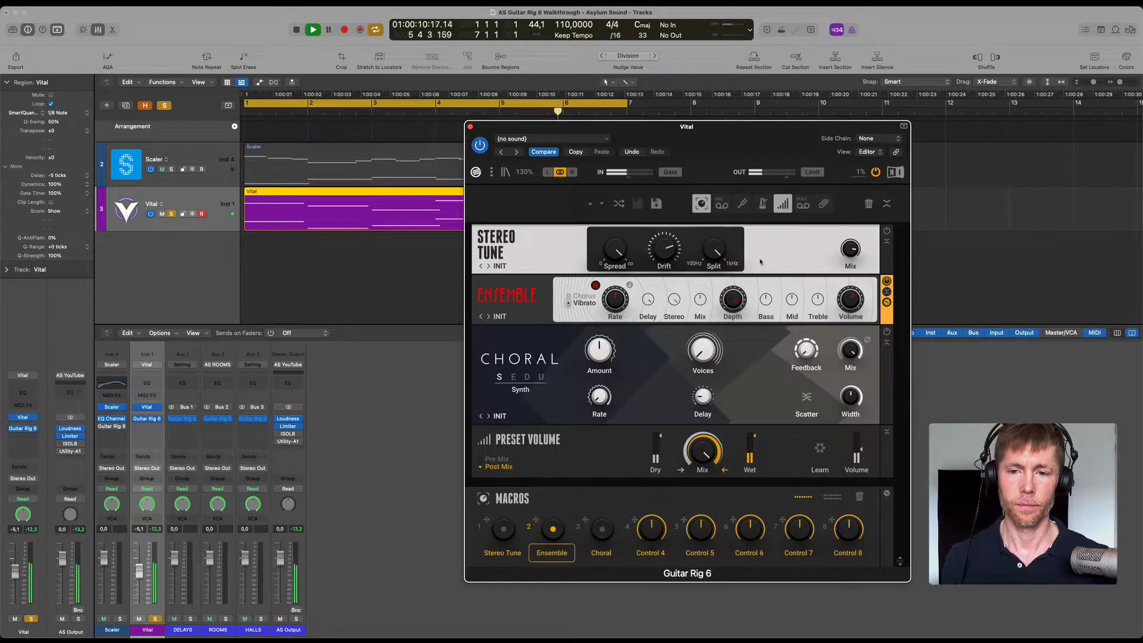
left_click_drag(700, 299, 712, 143)
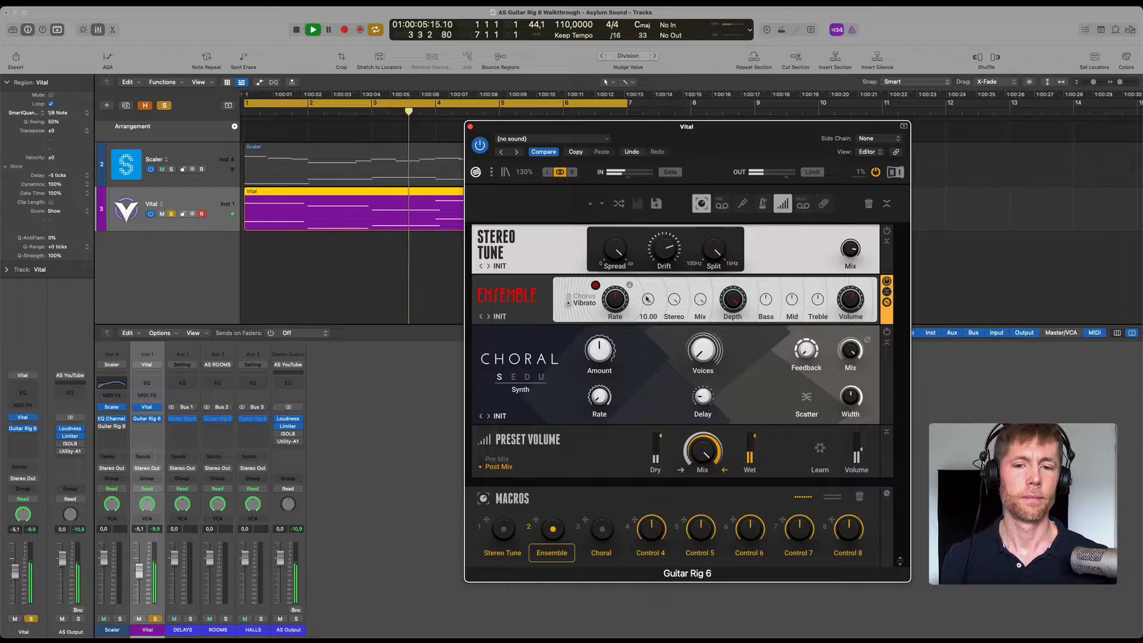
Turn Ensemble's Delay down, replay the loop, and reset Stereo to its default.
left_click_drag(626, 375, 628, 428)
key("space")
key("space")
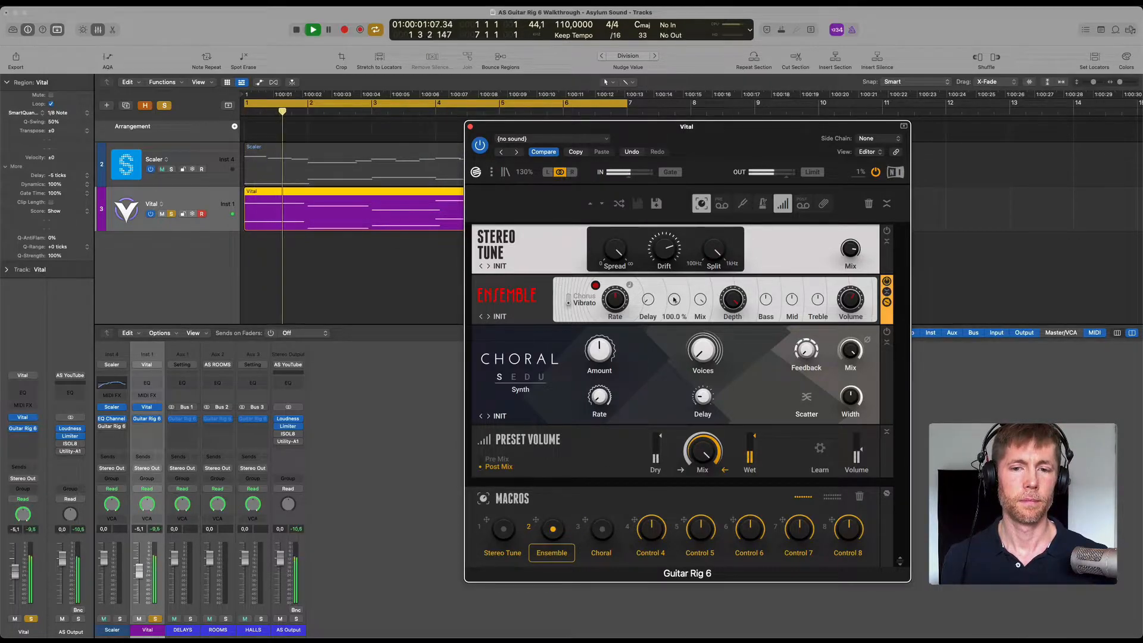
double_click(673, 300)
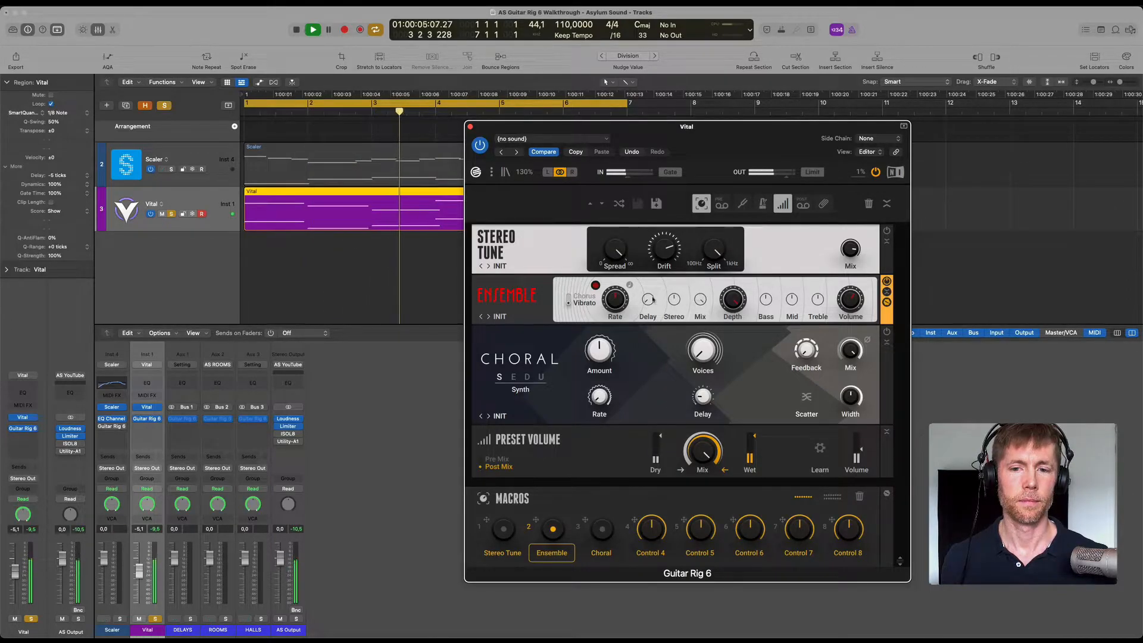
Adjust Ensemble's vibrato Rate, sync it to tempo at 1/8, and play the loop to hear it.
left_click_drag(620, 298, 625, 333)
key("space")
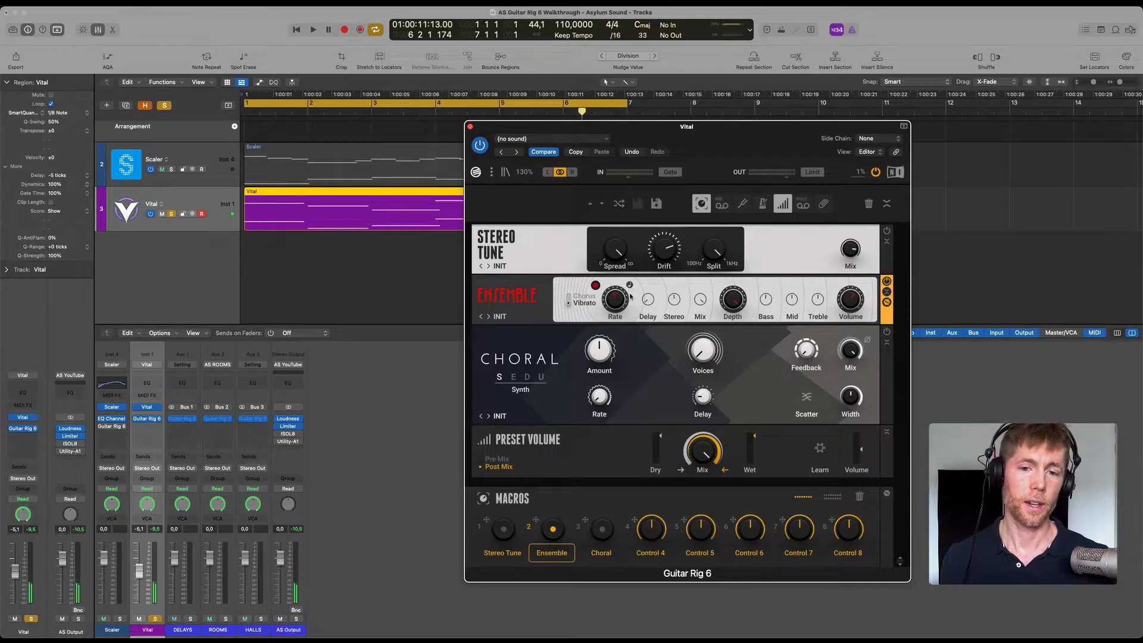
left_click_drag(684, 133, 683, 144)
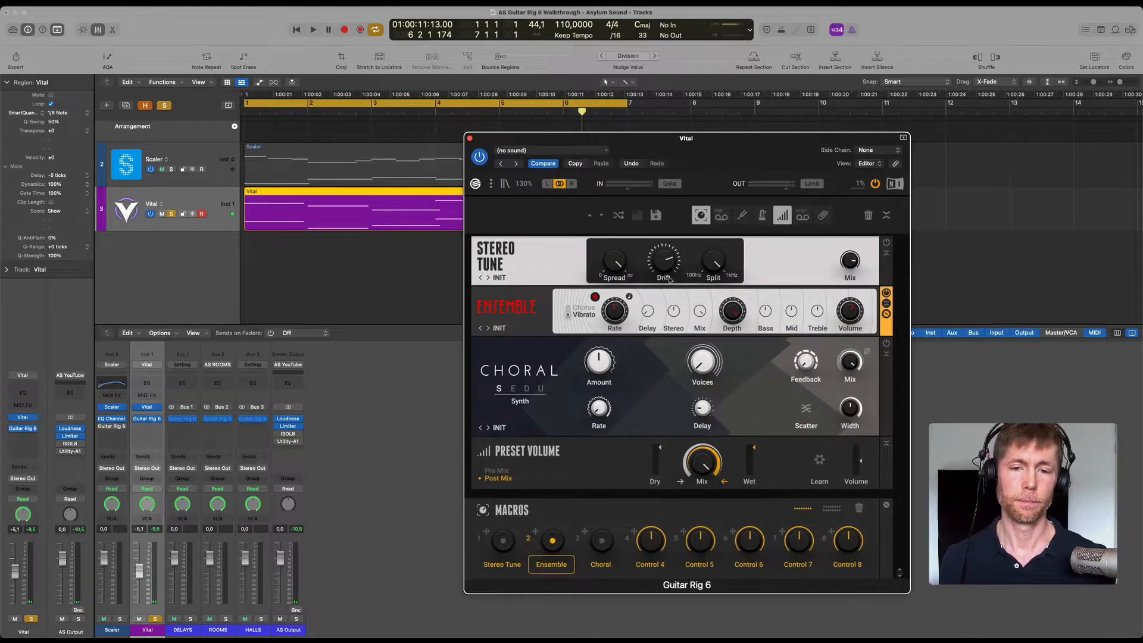
mouse_move(617, 312)
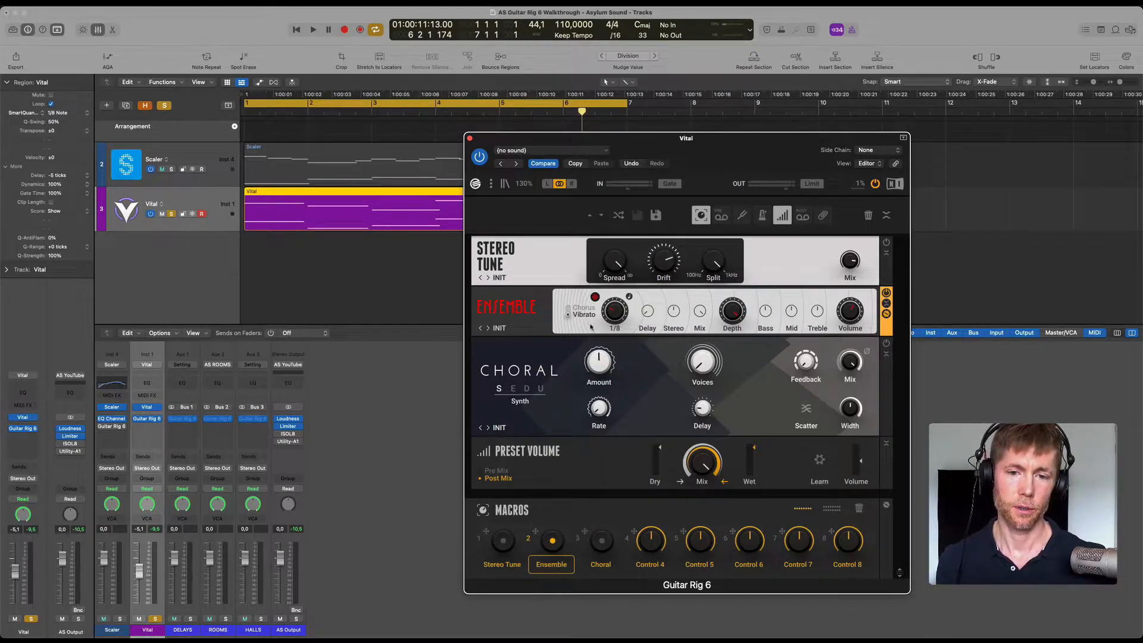
key("space")
mouse_move(734, 312)
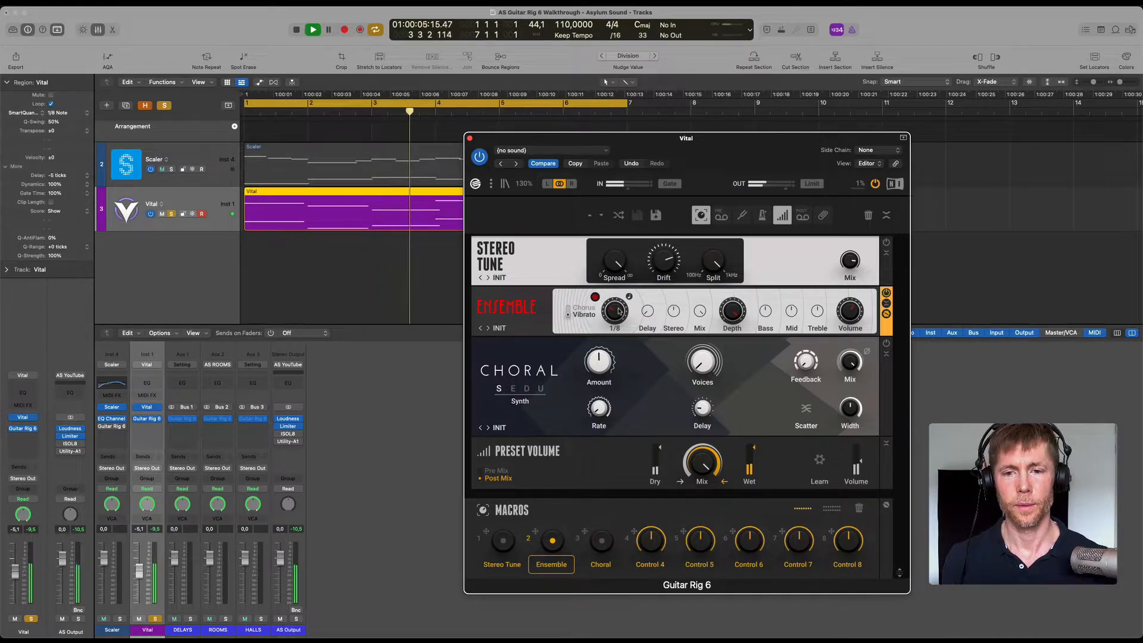
key("space")
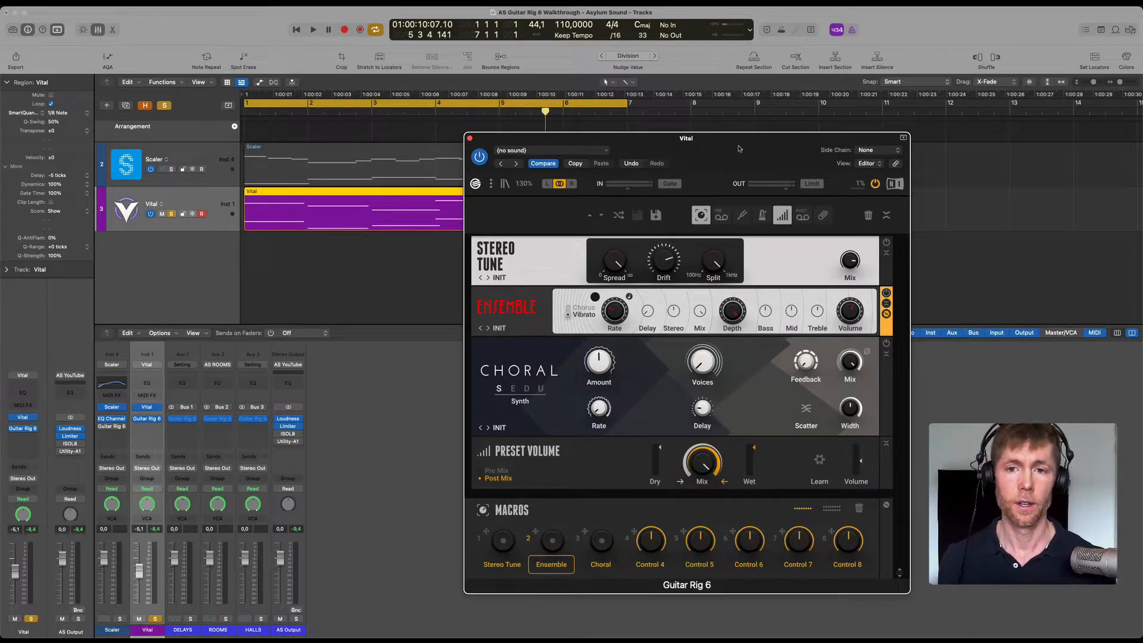
Read the CHORAL section of the Guitar Rig manual in the browser and return to Logic Pro.
left_click_drag(737, 150, 757, 128)
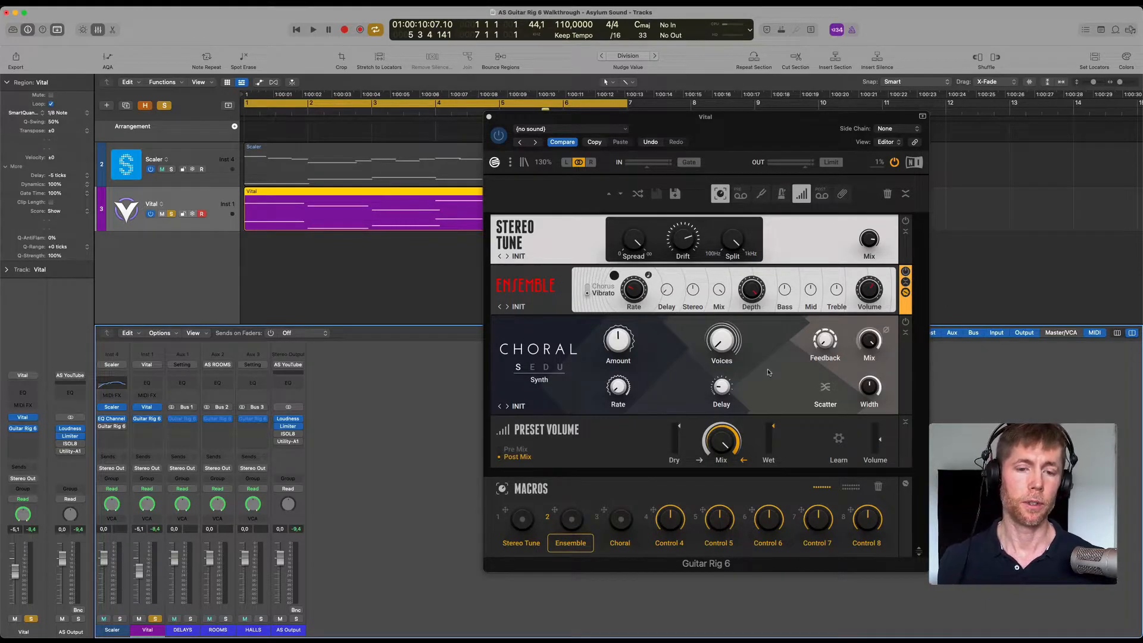
key("super+Tab")
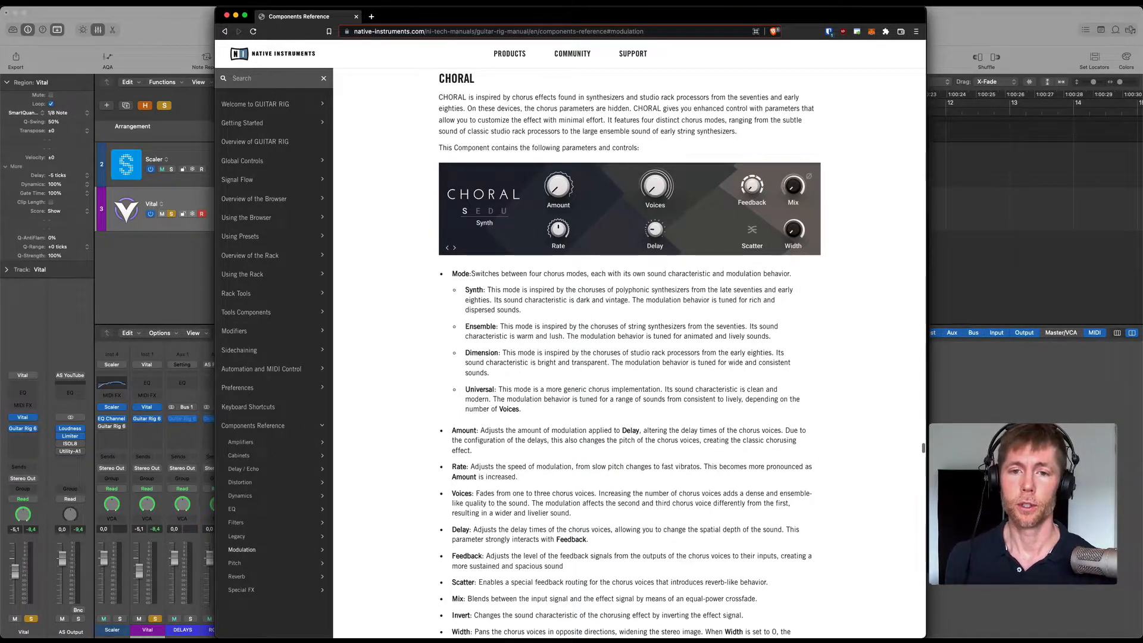
key("super+Tab")
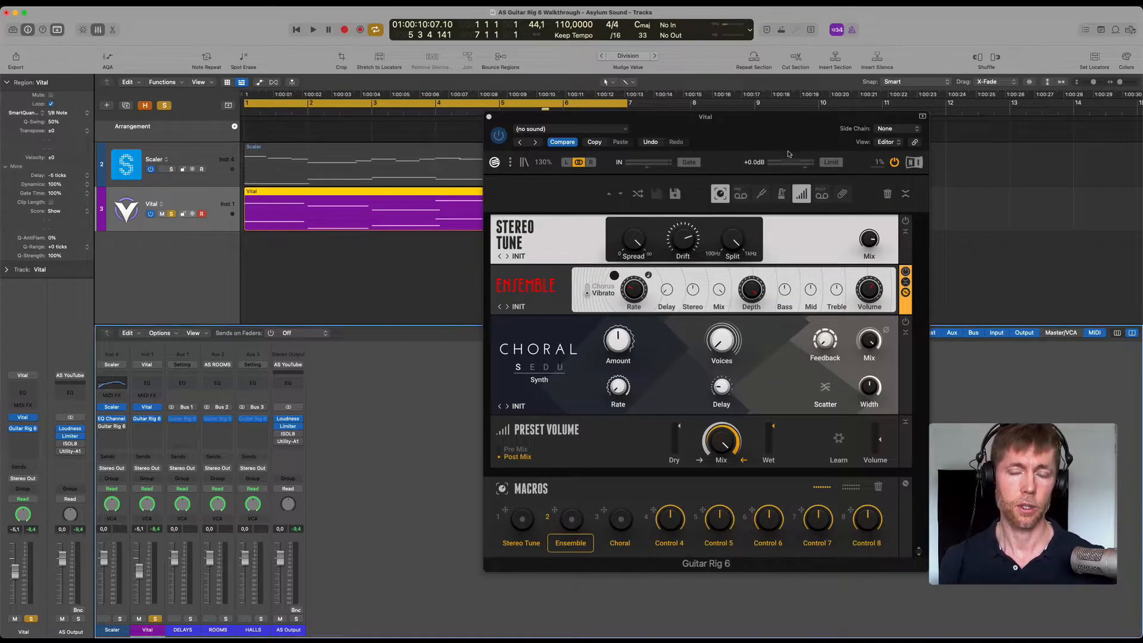
Turn on the Choral effect with its macro and start playing the loop.
left_click_drag(783, 139, 746, 162)
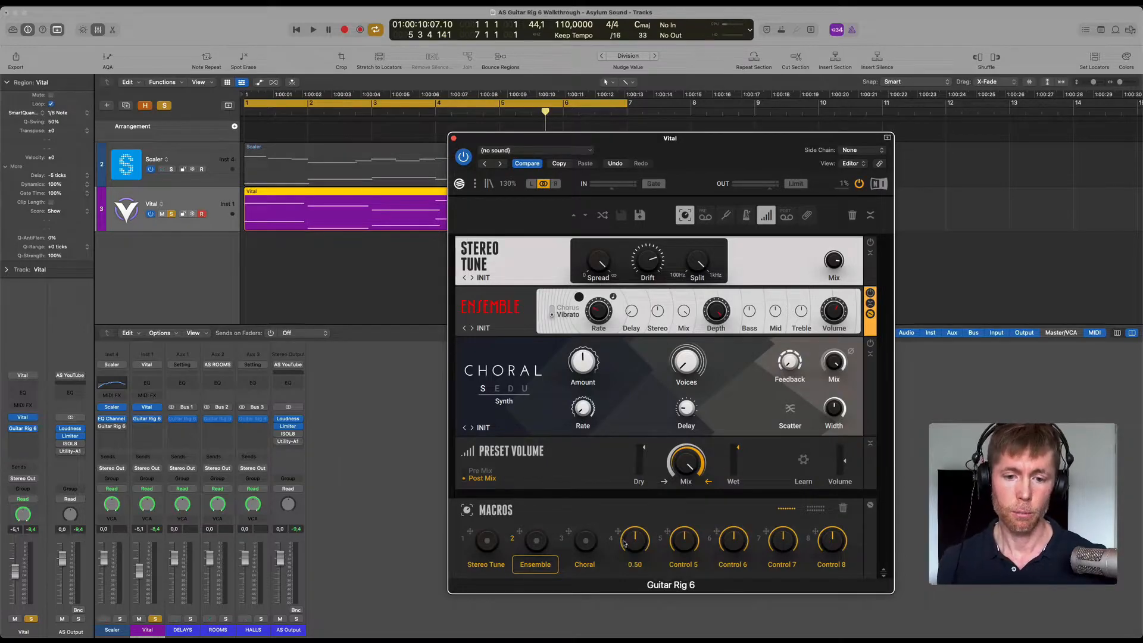
left_click(587, 541)
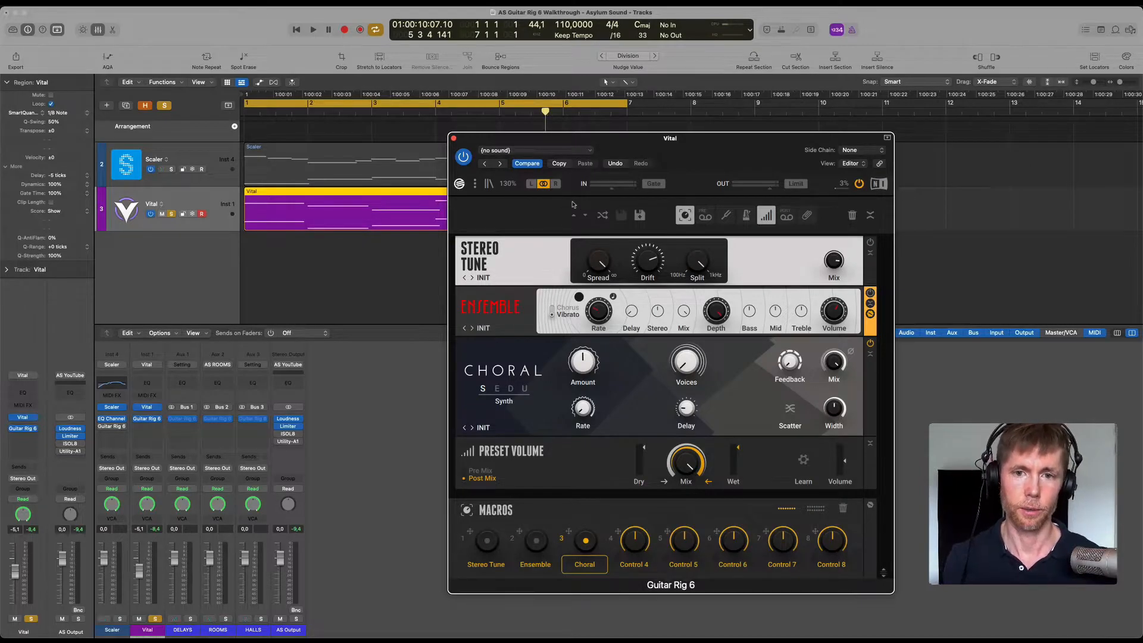
left_click_drag(728, 156, 733, 153)
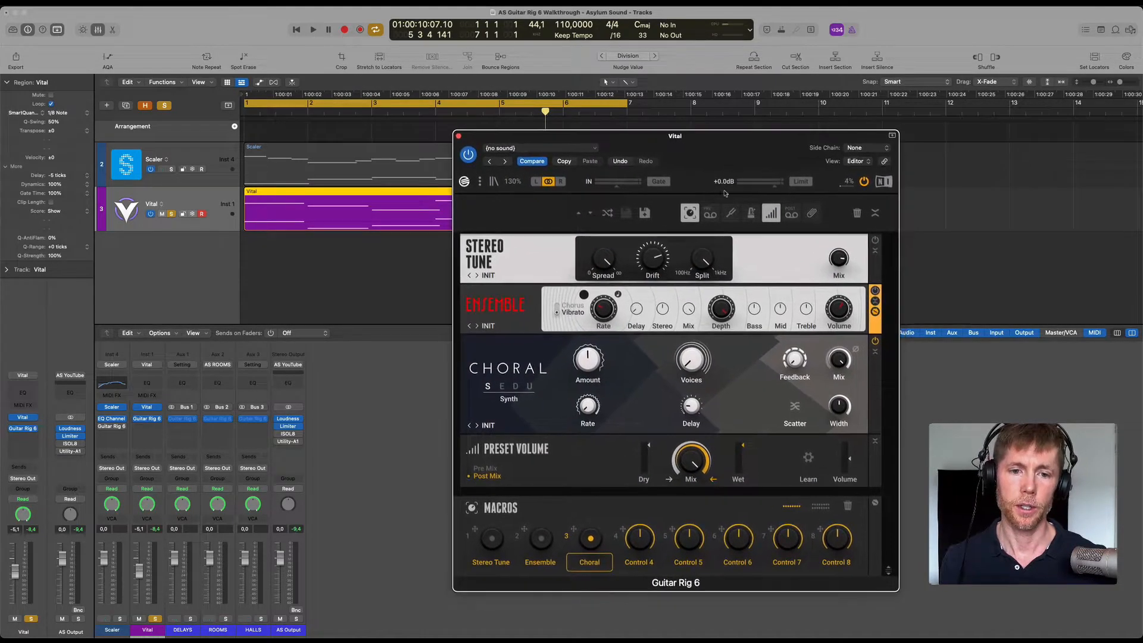
key("space")
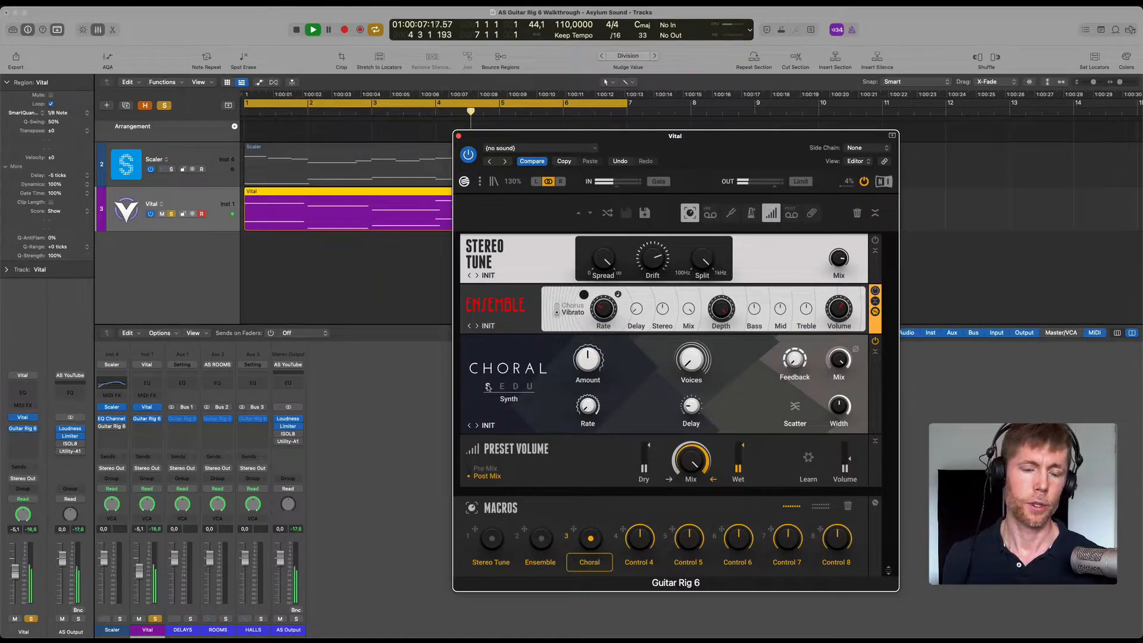
Raise Choral's Amount to about 82% and its Voices to maximum during playback, and stop the loop.
mouse_move(586, 362)
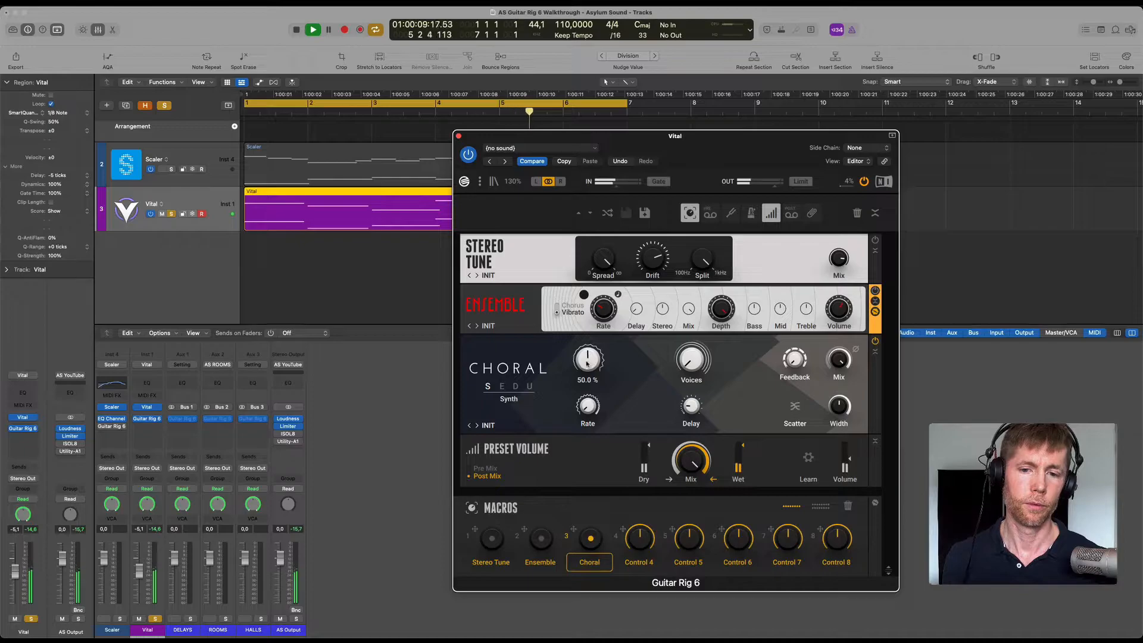
scroll(586, 363, "up", 5)
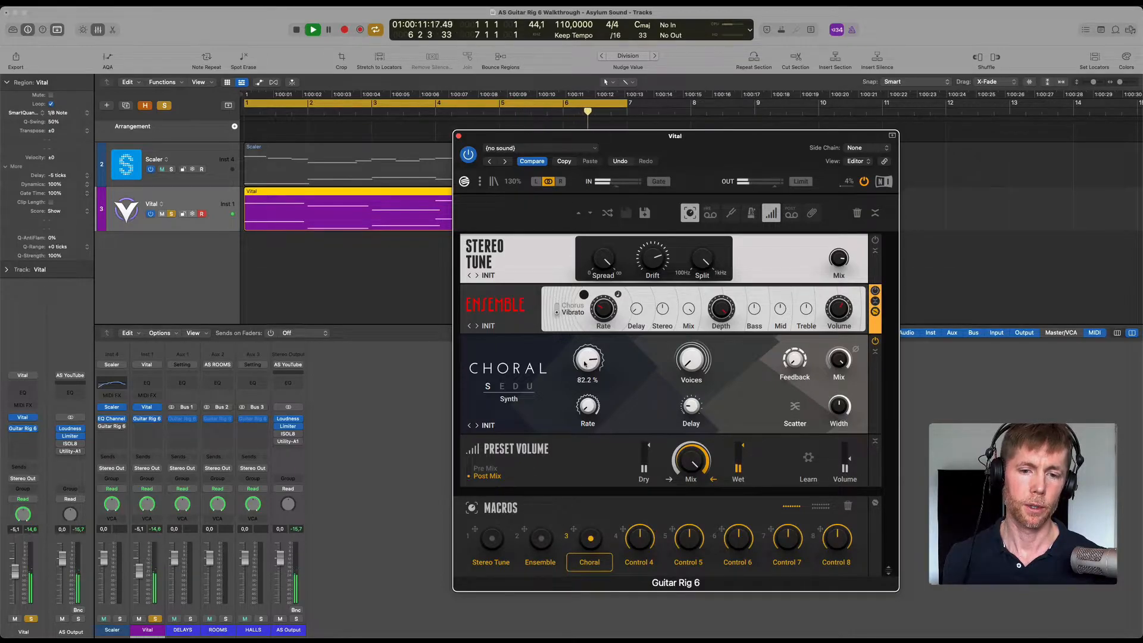
mouse_move(690, 362)
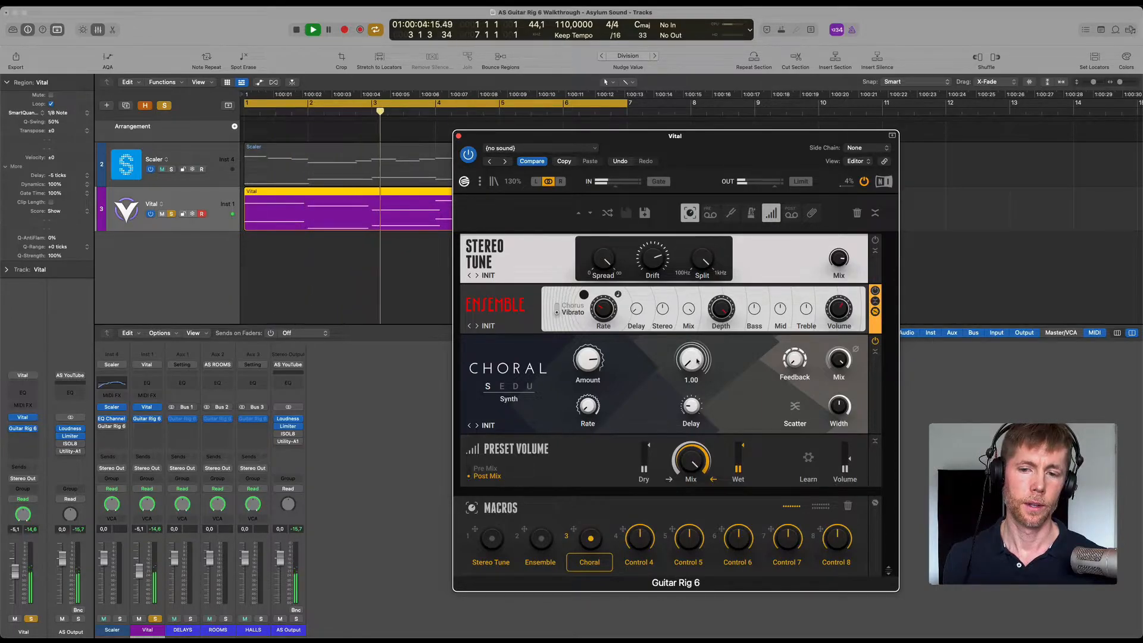
scroll(696, 361, "up", 5)
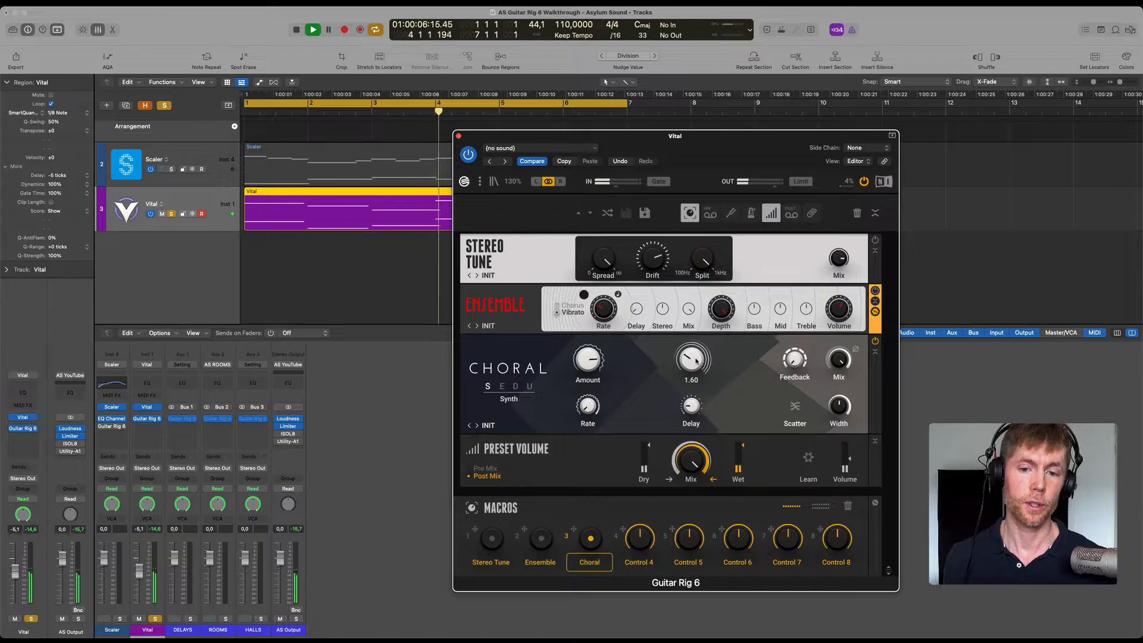
scroll(695, 361, "up", 10)
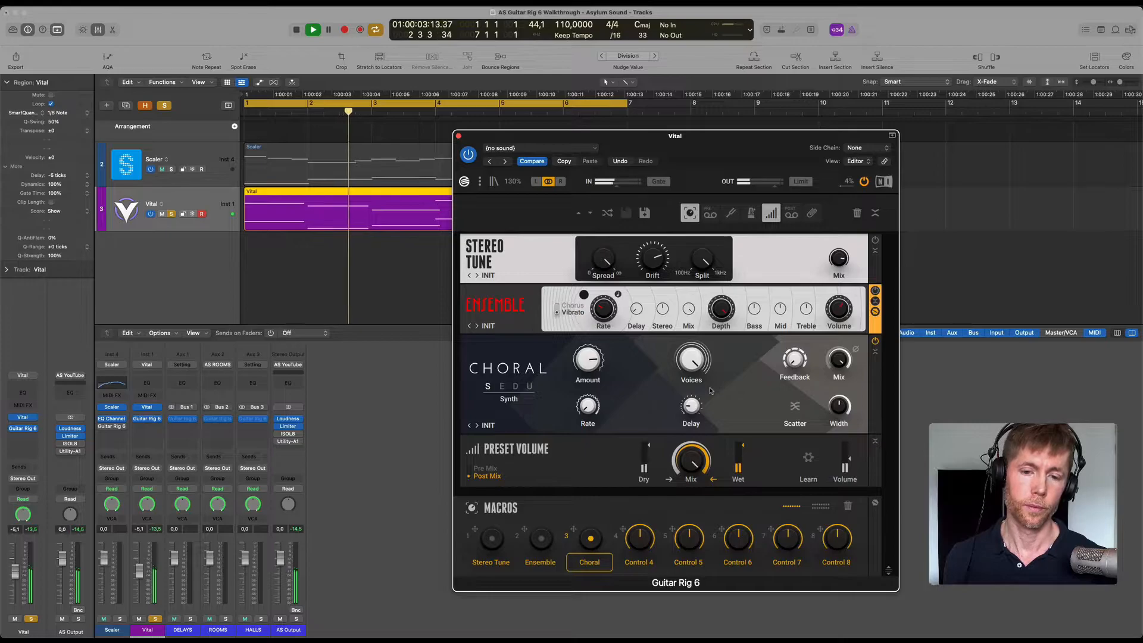
mouse_move(586, 406)
key("space")
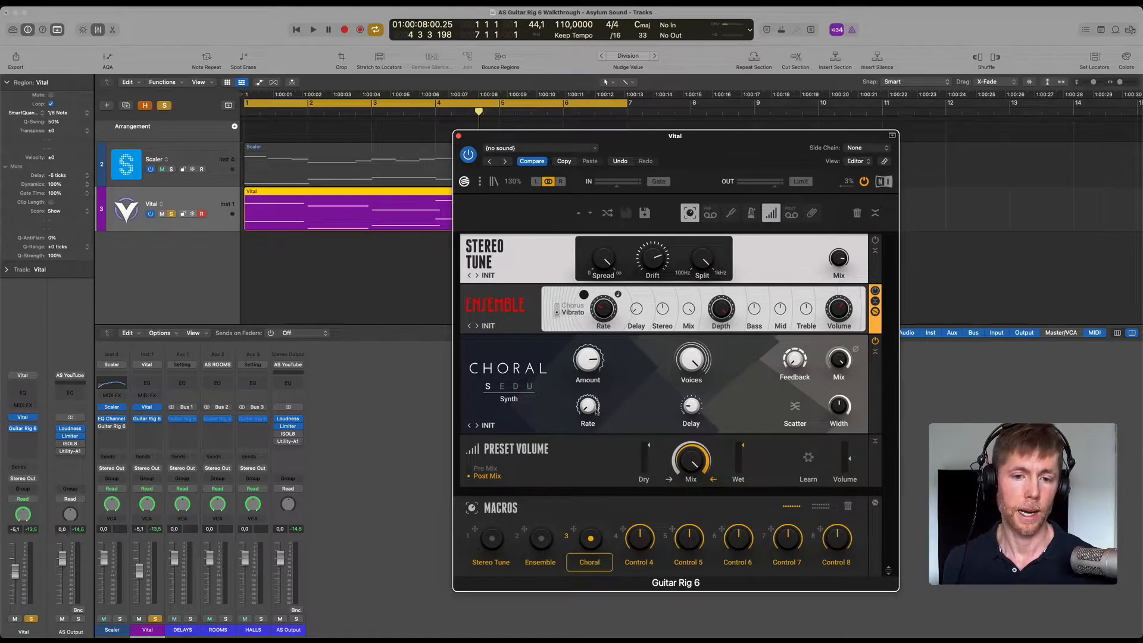
Replay the loop while raising Choral's Delay to x 5.10, and stop playback.
mouse_move(690, 406)
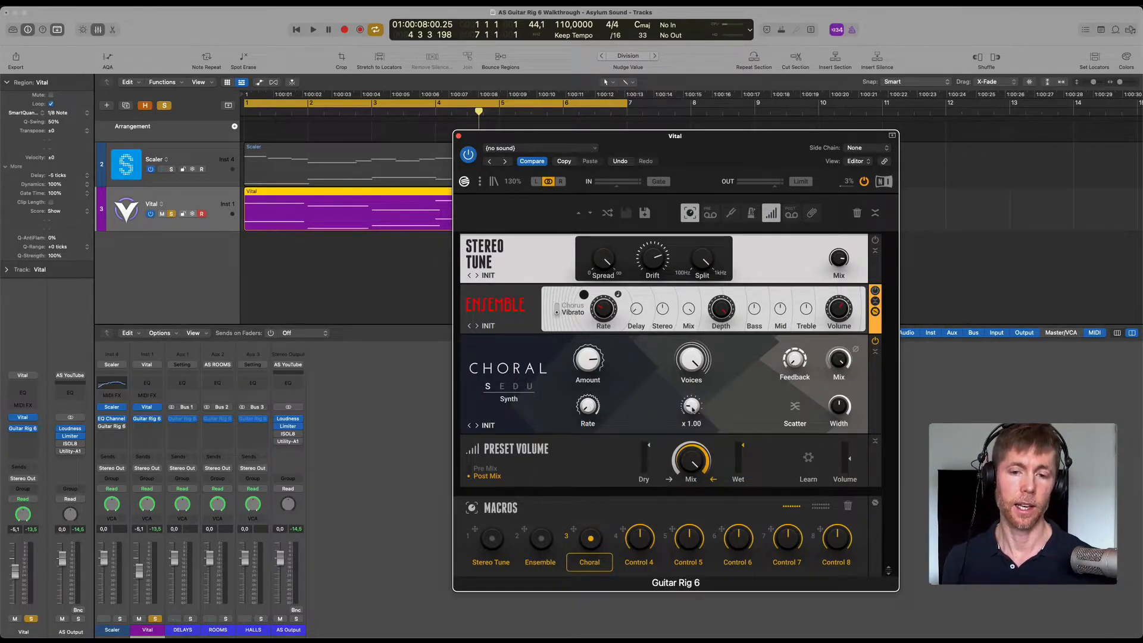
key("space")
left_click_drag(692, 409, 690, 285)
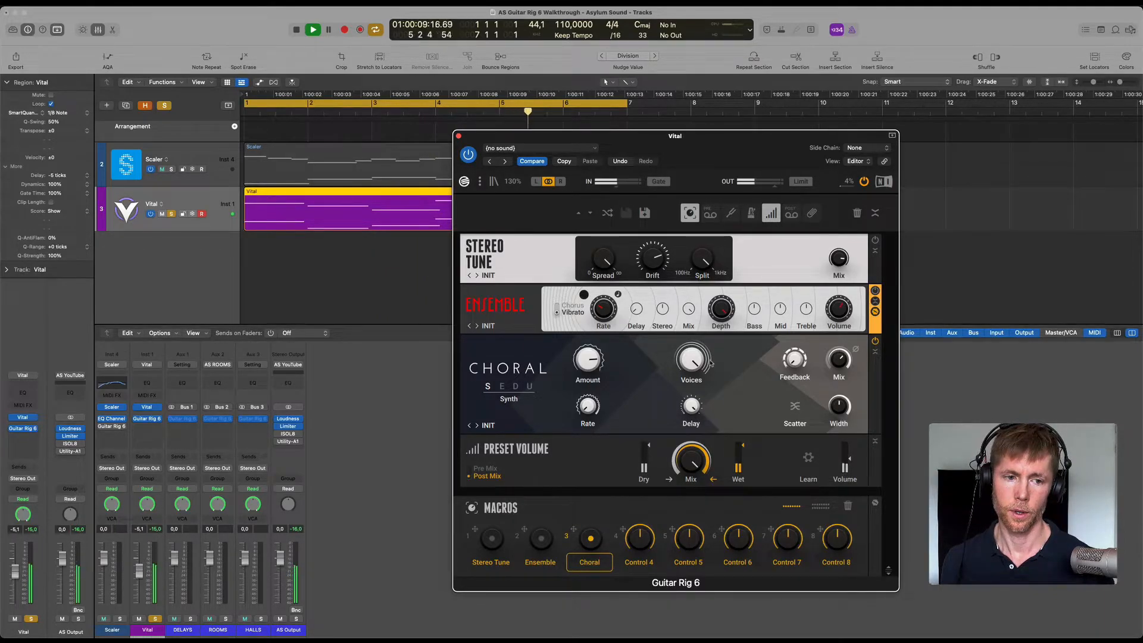
mouse_move(691, 409)
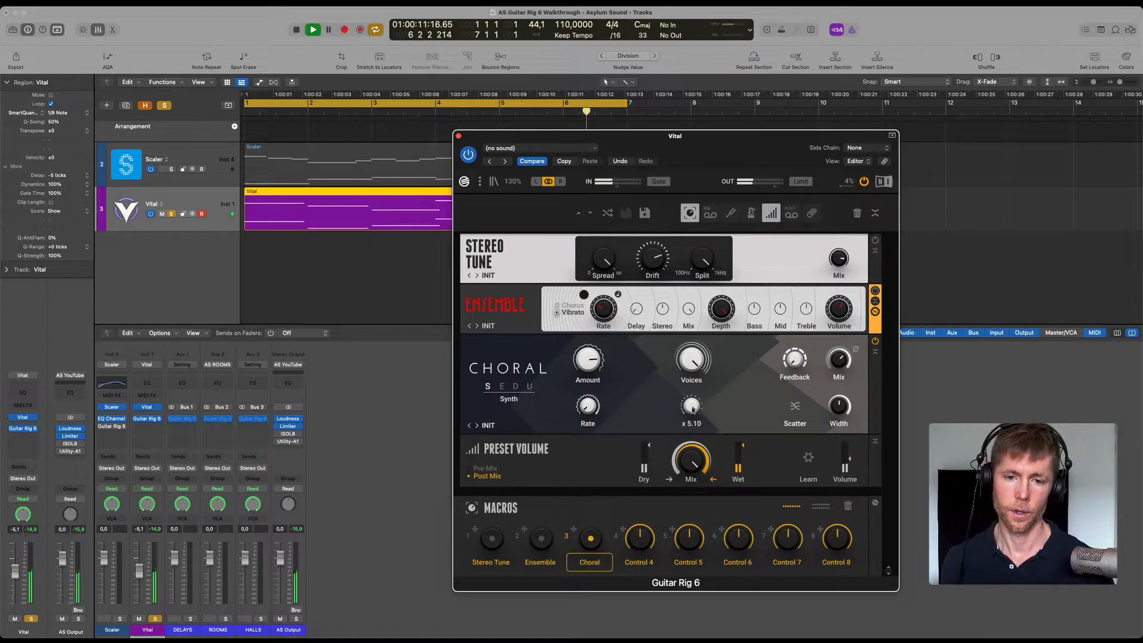
key("space")
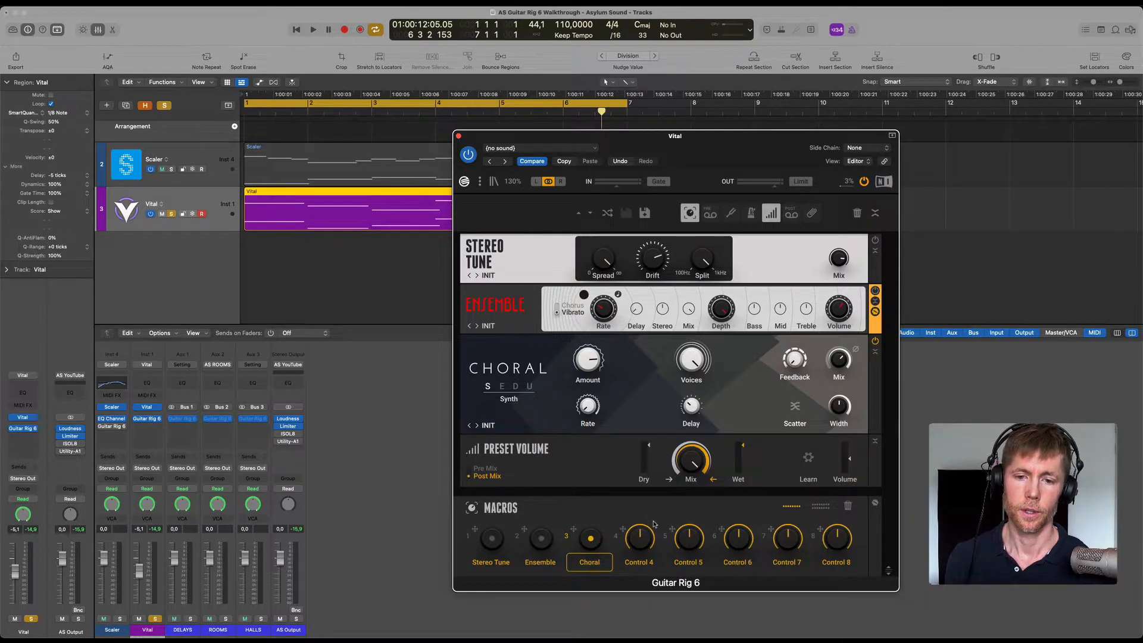
Set Choral's Amount to 100% and play the loop briefly to hear it.
key("space")
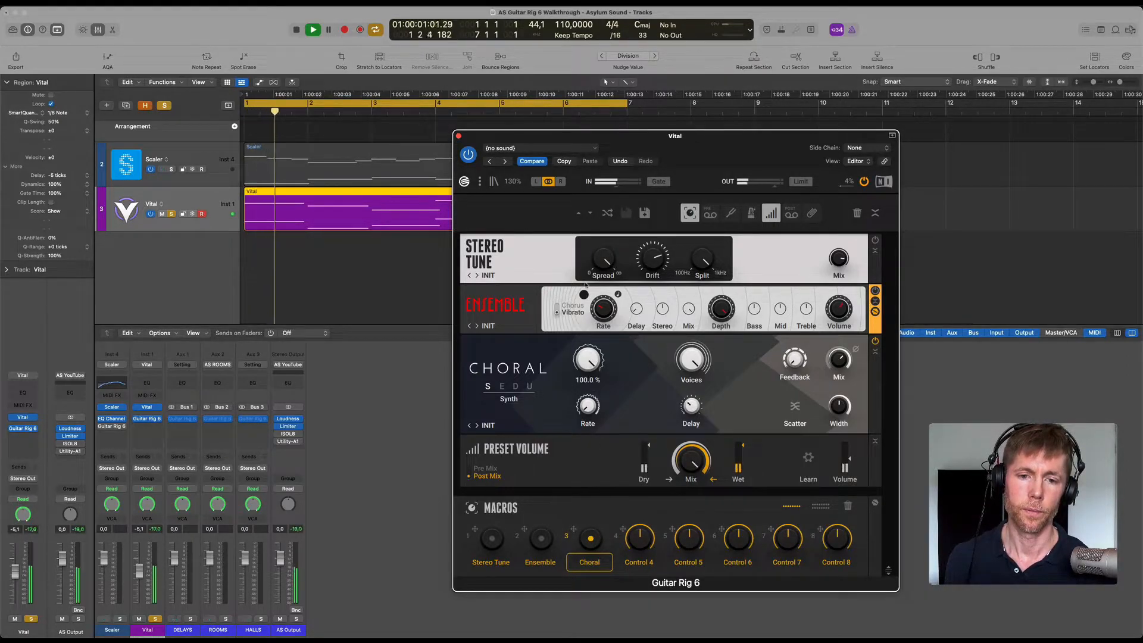
mouse_move(589, 369)
key("space")
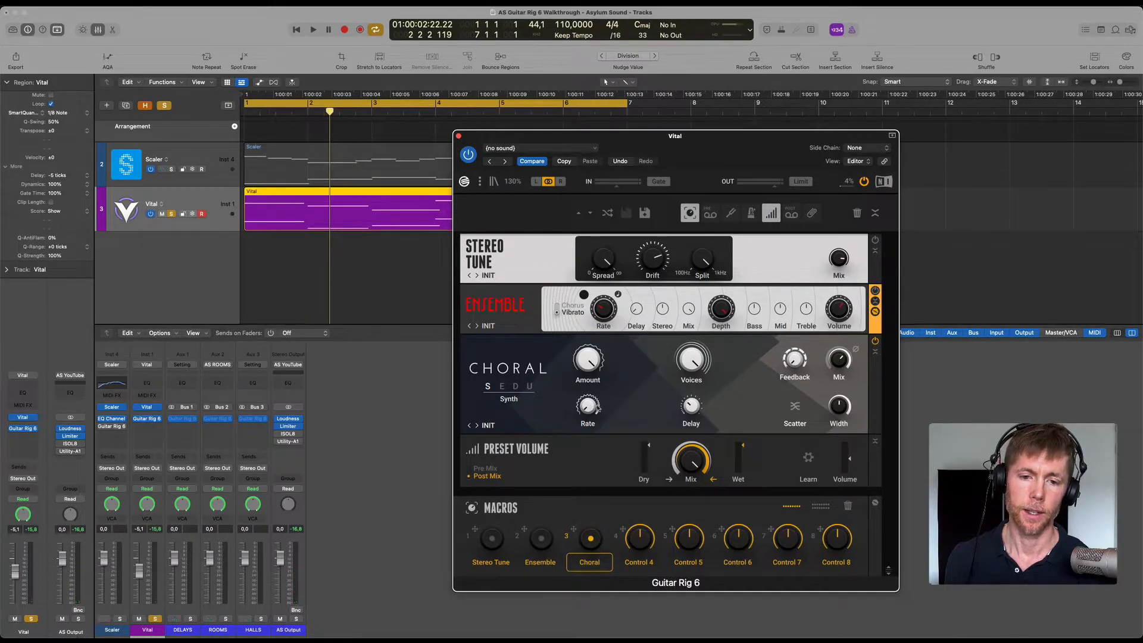
Raise Choral's Rate and Mix while the loop plays, and stop playback.
key("space")
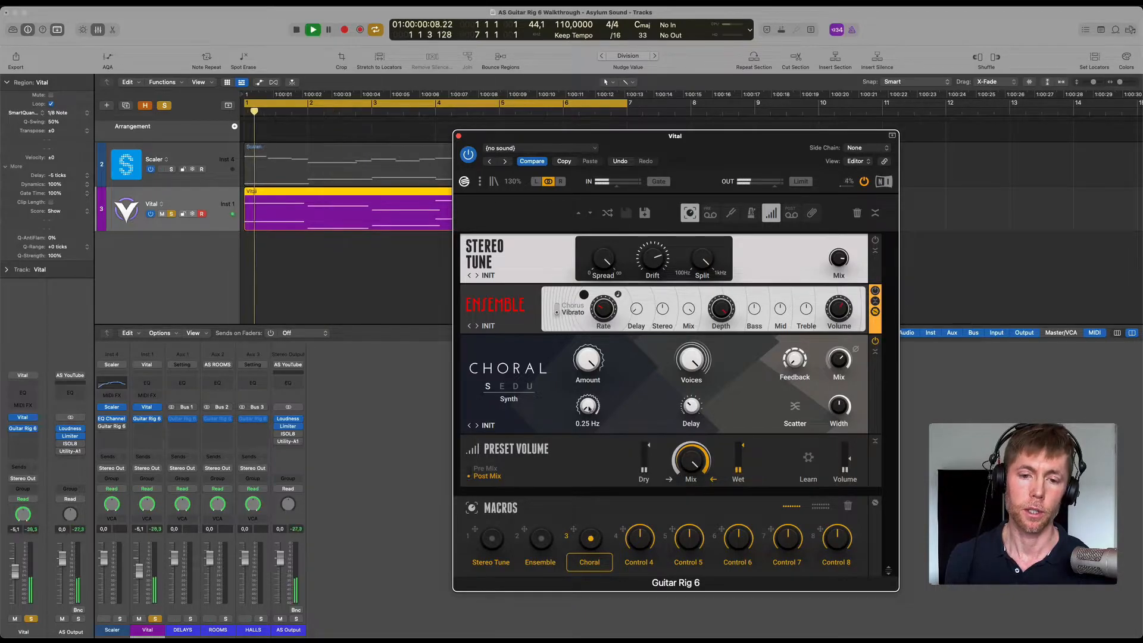
left_click_drag(589, 409, 577, 148)
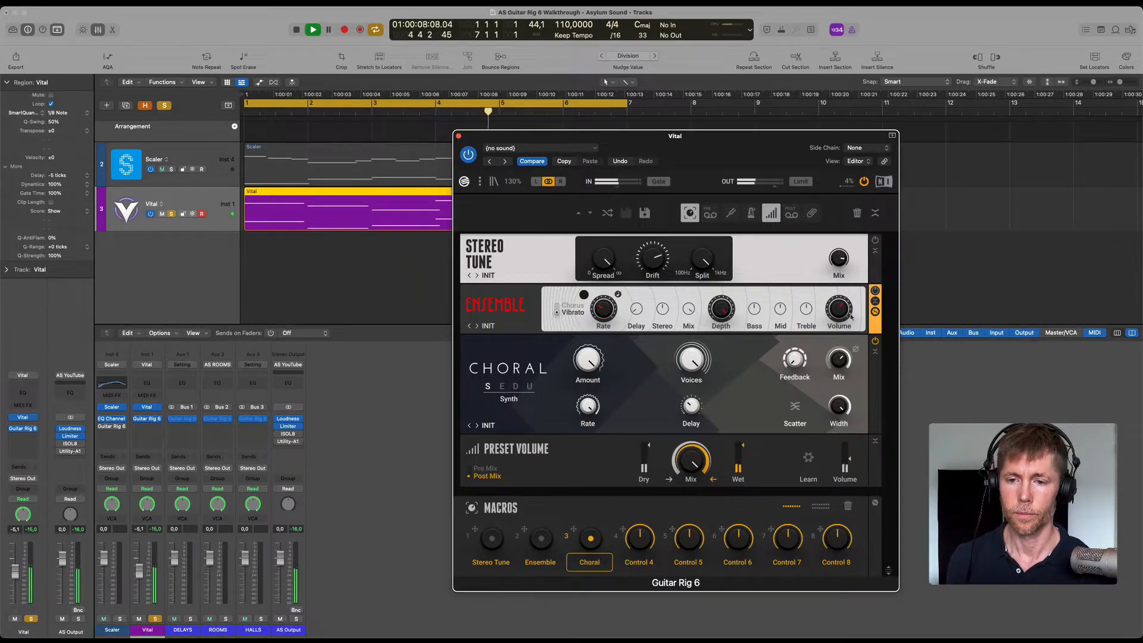
left_click_drag(843, 374, 832, 311)
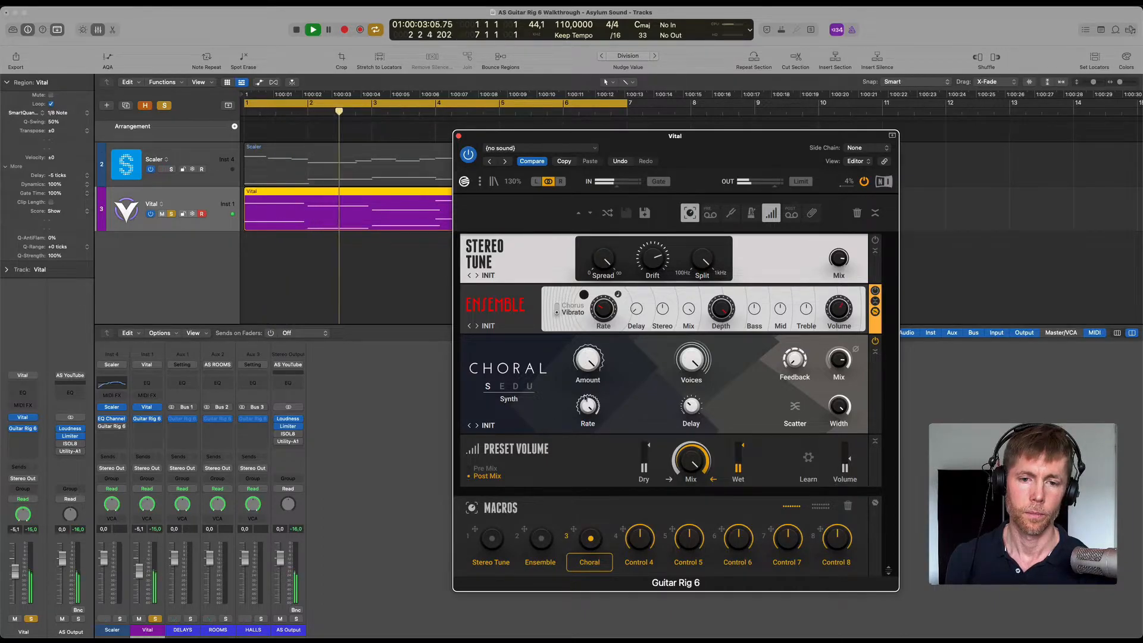
left_click_drag(587, 409, 584, 385)
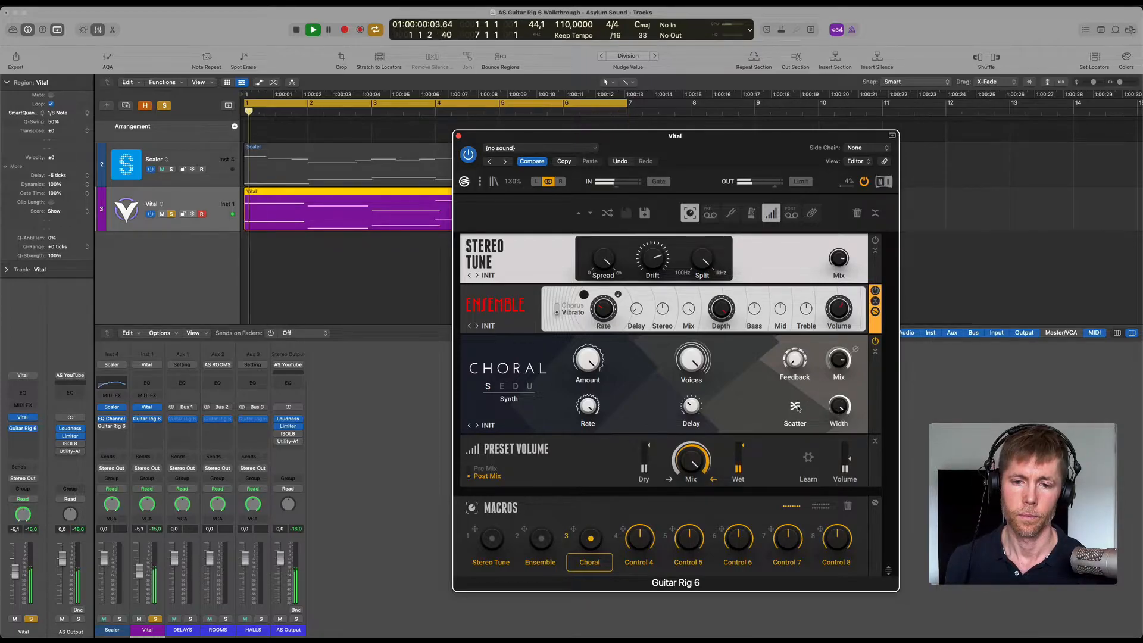
key("space")
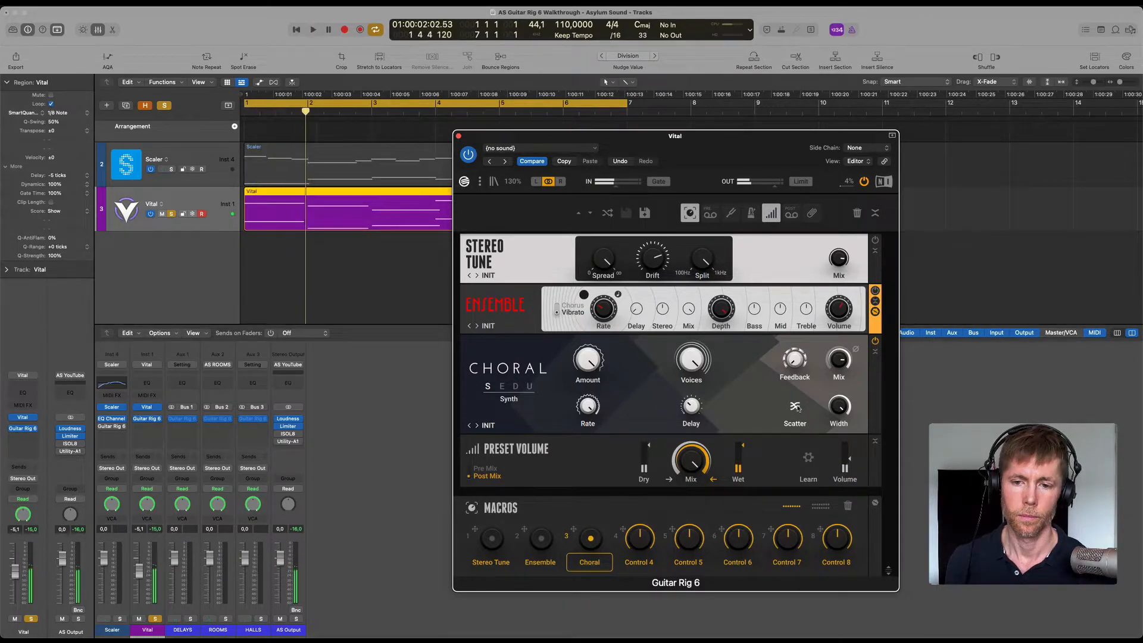
Switch to the browser manual, read the Choral section's mode and parameter descriptions, and return to Logic Pro.
key("super+Tab")
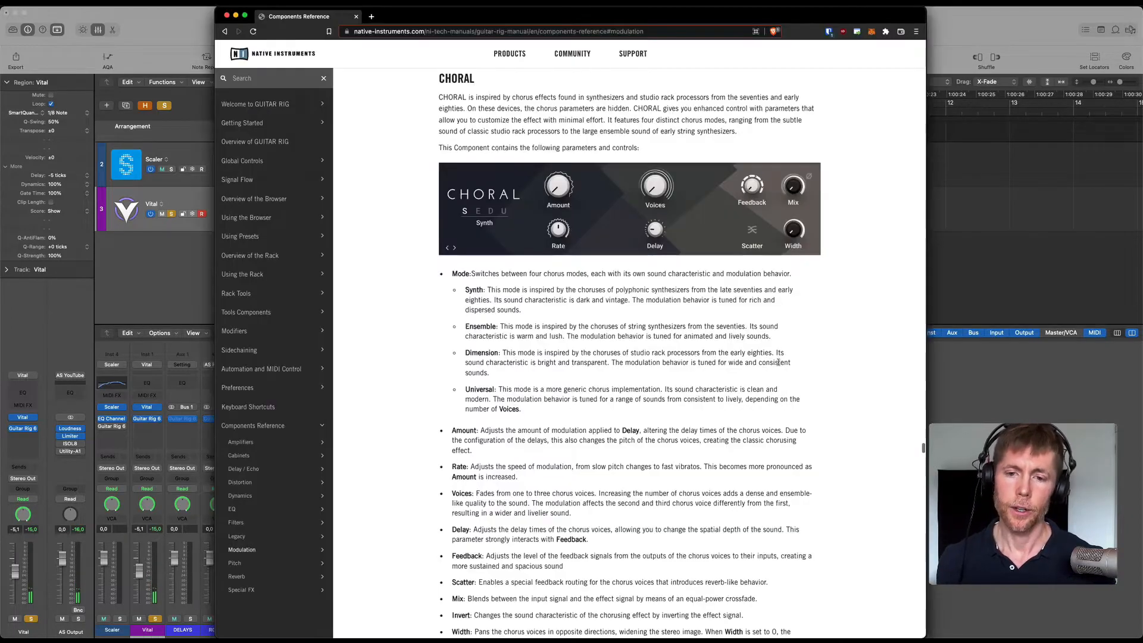
scroll(777, 361, "down", 3)
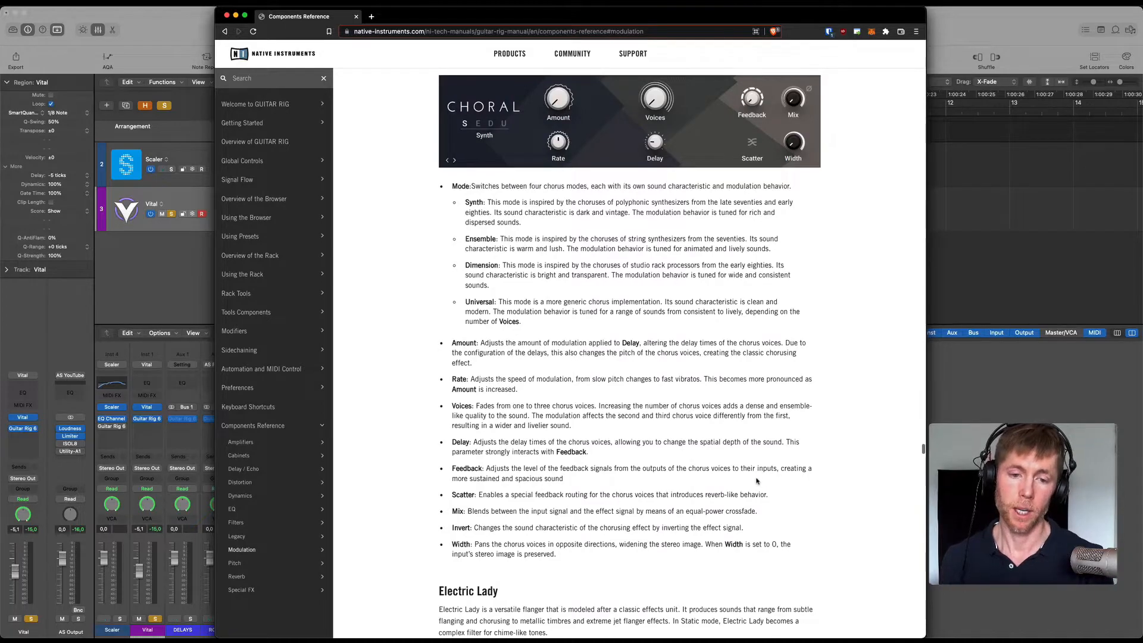
key("super+Tab")
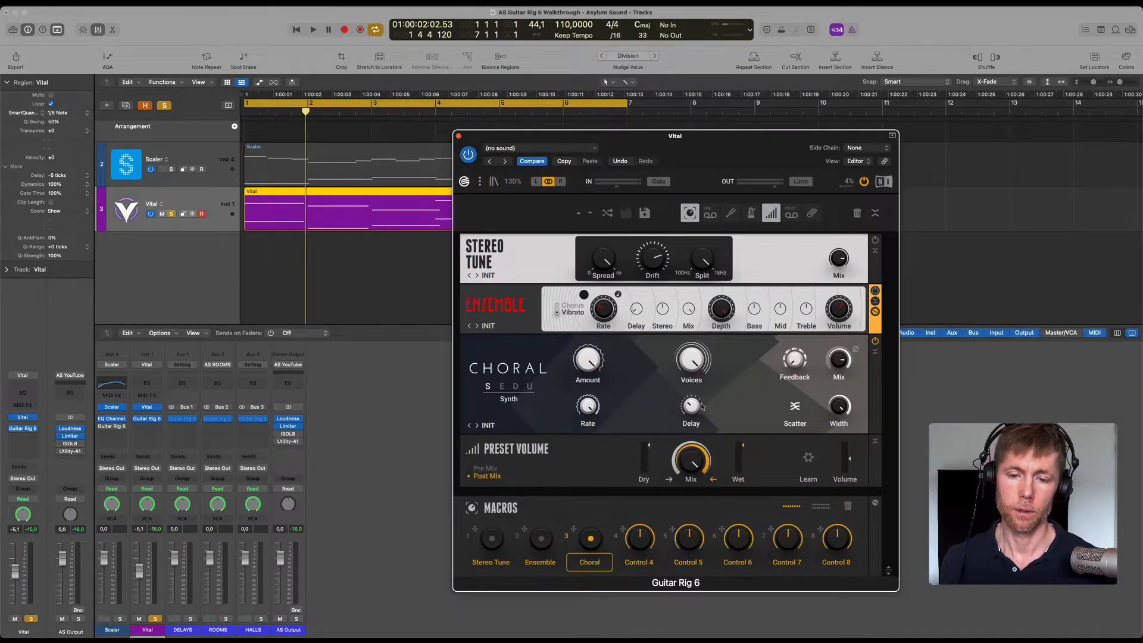
Replay the loop while lowering Choral's Rate to about 0.49 Hz and its Amount to about 60%, and stop playback.
key("space")
mouse_move(589, 408)
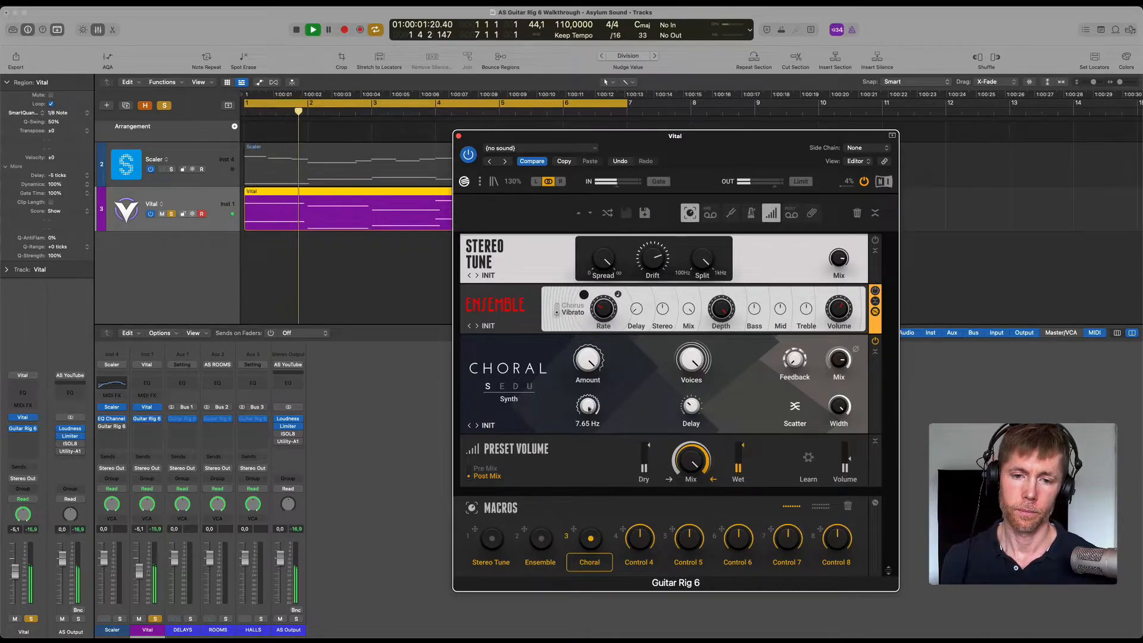
left_click_drag(589, 408, 560, 539)
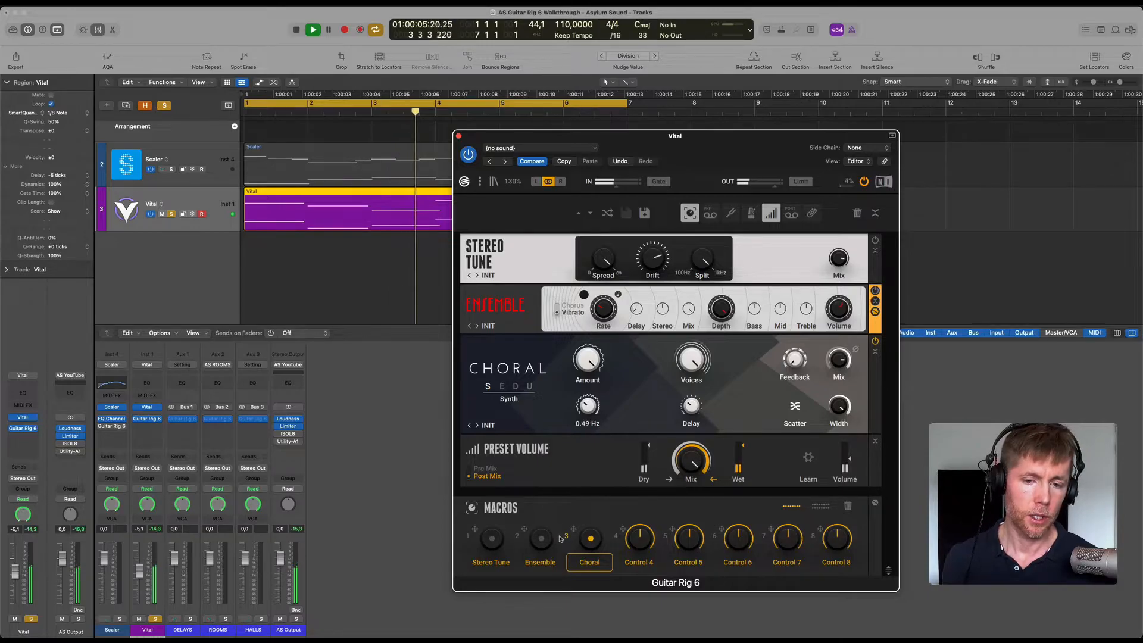
left_click_drag(560, 538, 557, 578)
left_click_drag(588, 361, 583, 456)
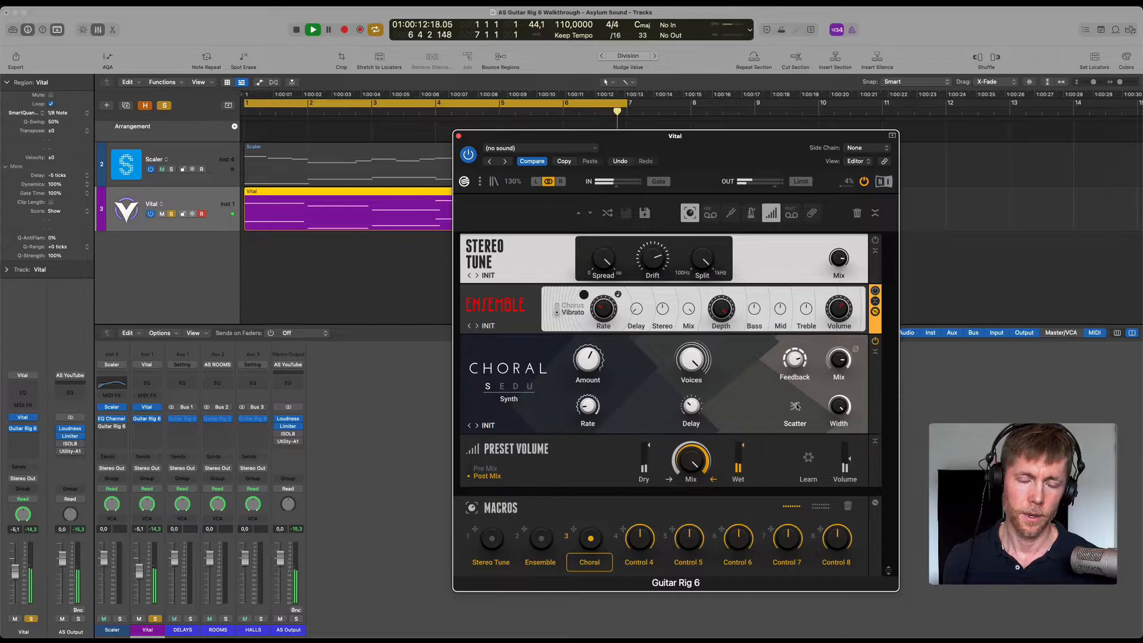
key("space")
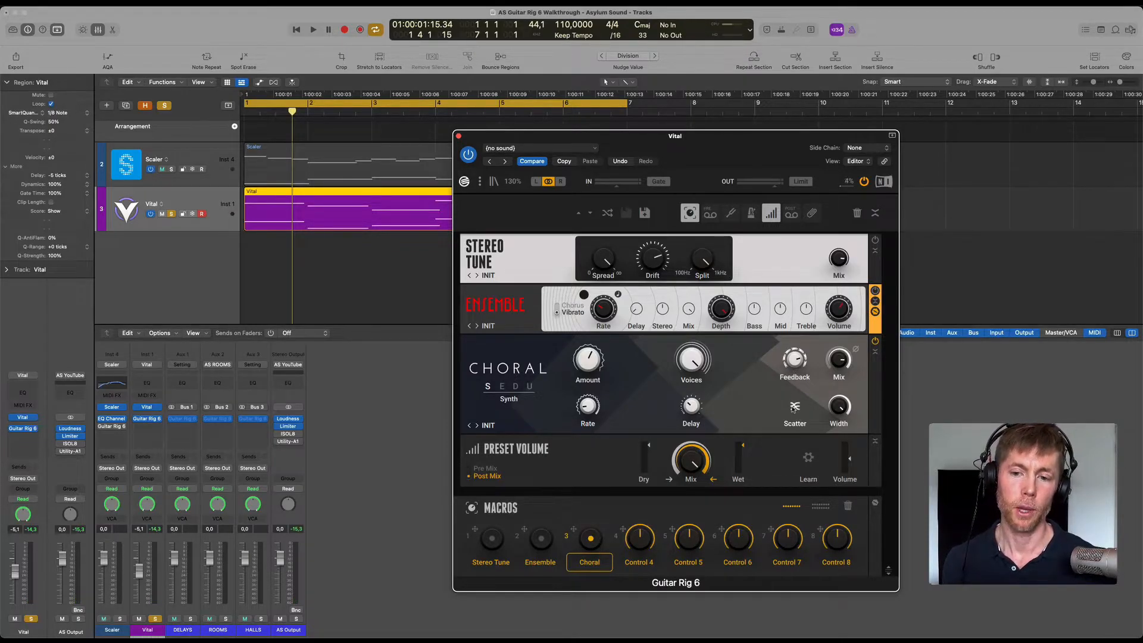
Replay the loop while comparing Scatter on and off, set Choral's Feedback to 34%, and stop playback.
key("space")
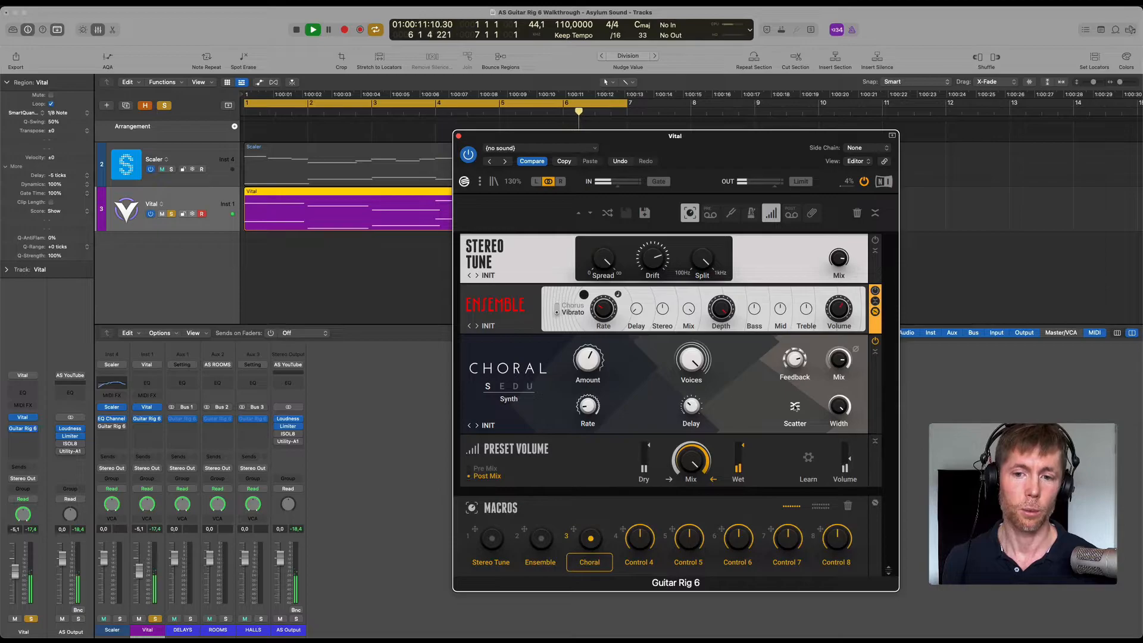
mouse_move(793, 359)
left_click_drag(792, 359, 781, 300)
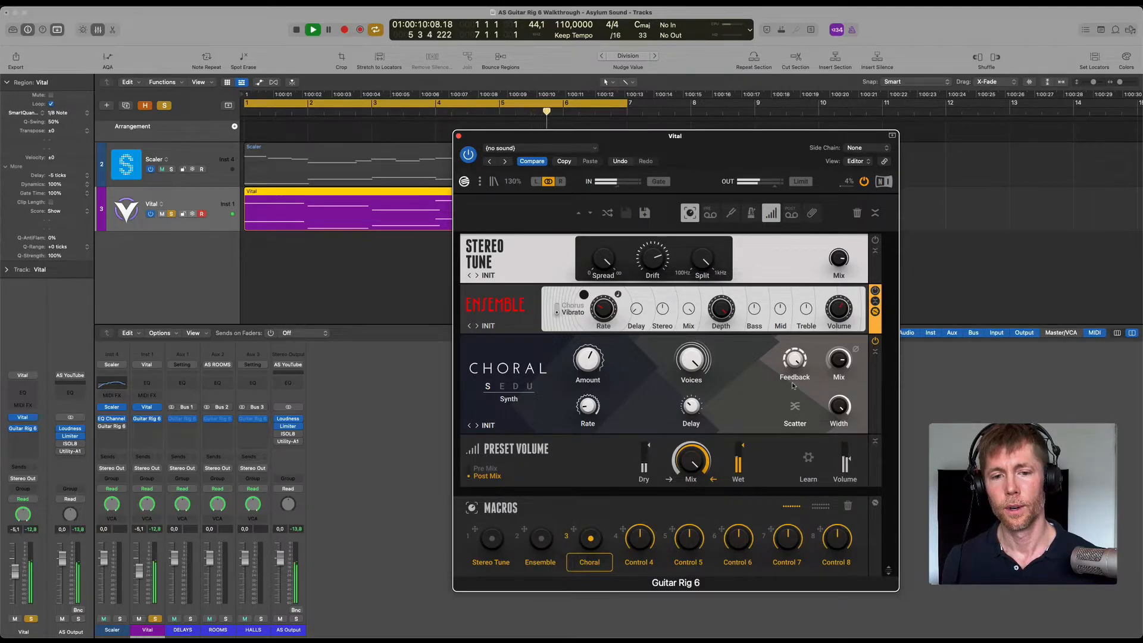
key("space")
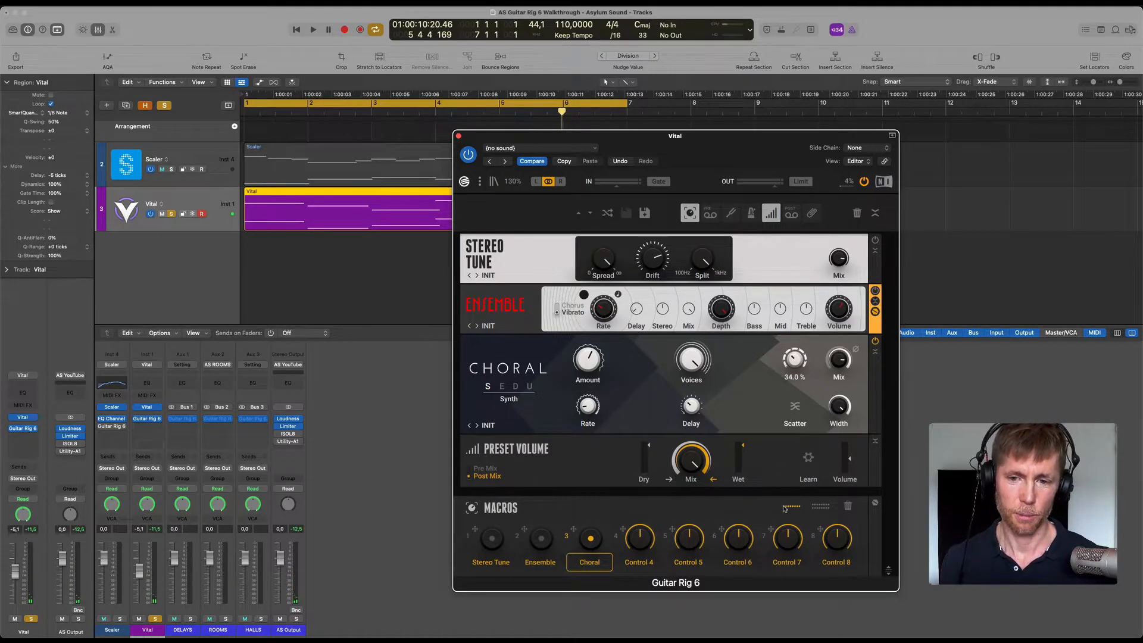
Play the loop in short passes to compare Choral with its Invert option on and off.
key("space")
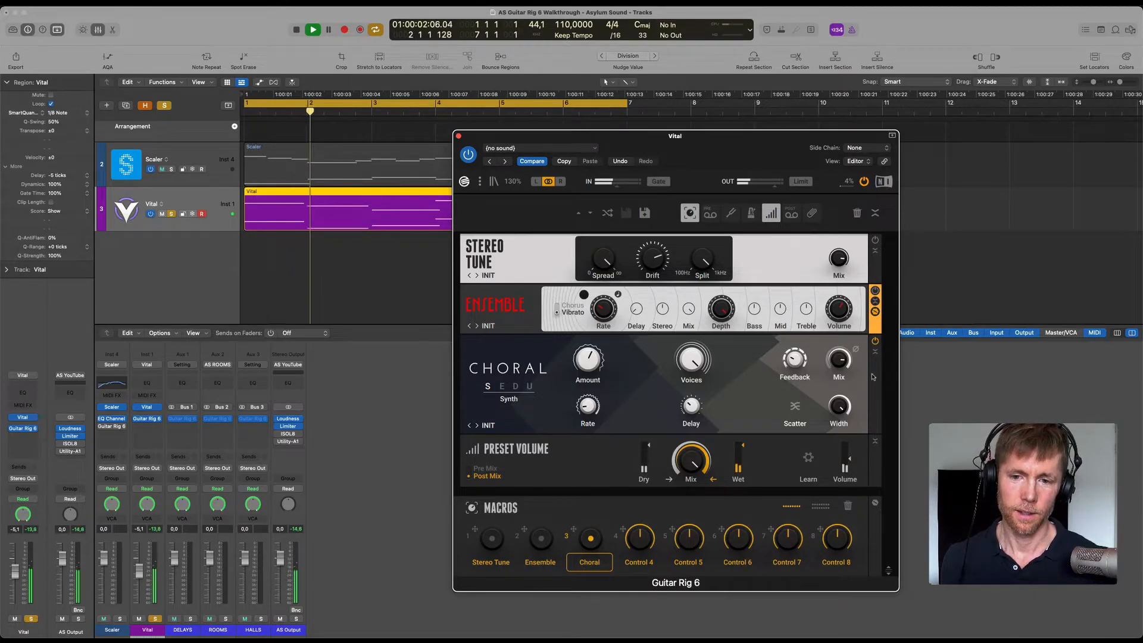
key("space")
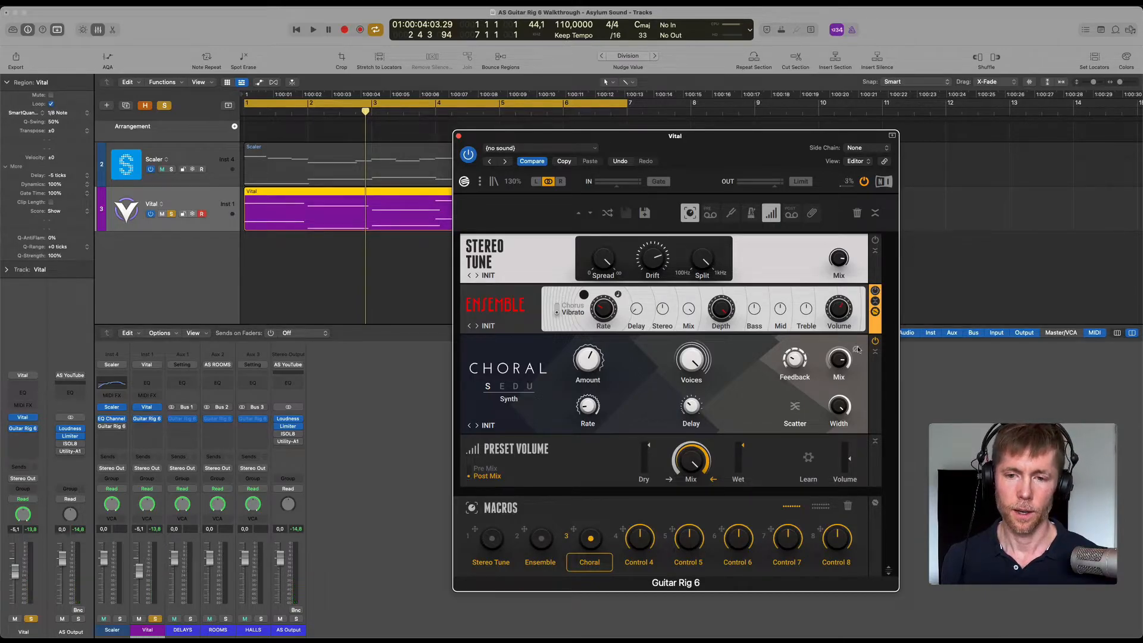
key("space")
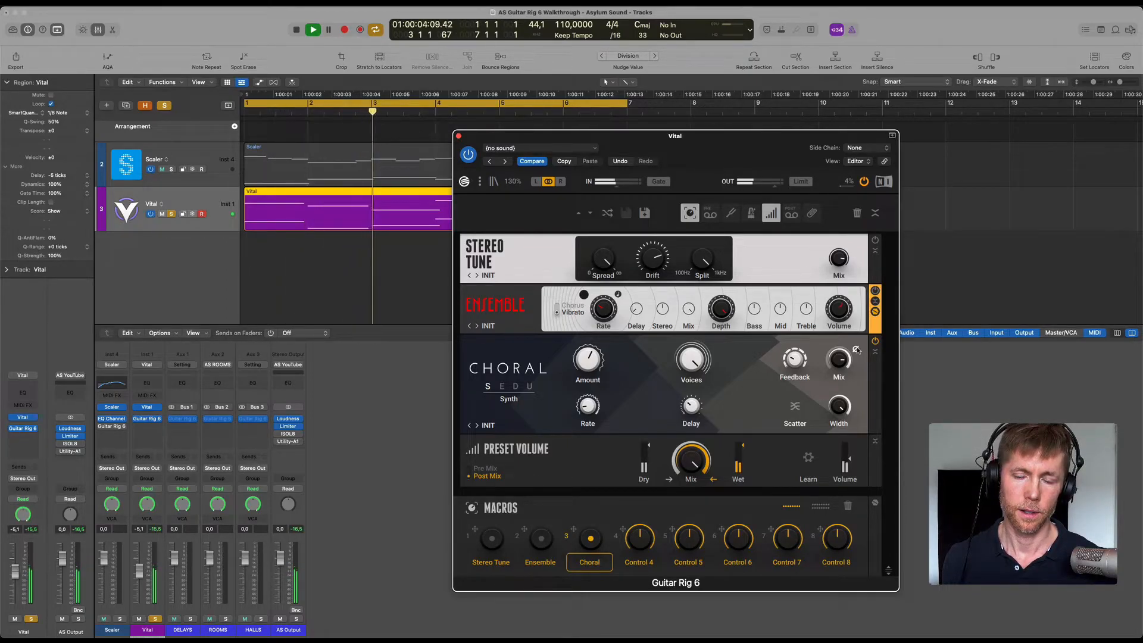
key("space")
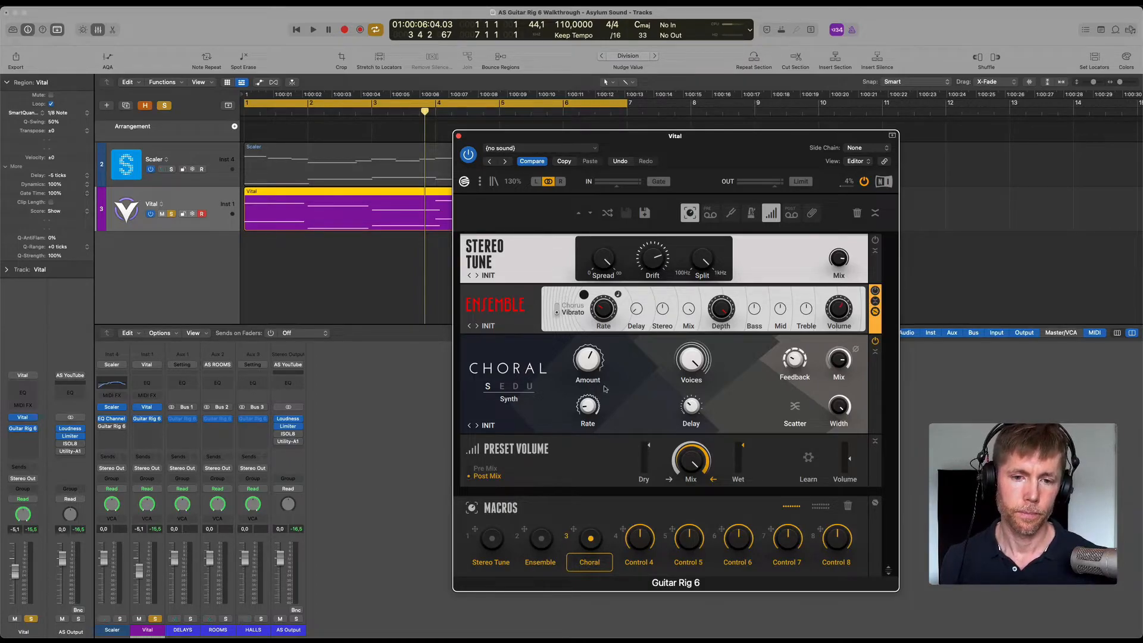
Switch Choral to Ensemble mode and raise its Amount to about 73% while the loop plays.
left_click(503, 387)
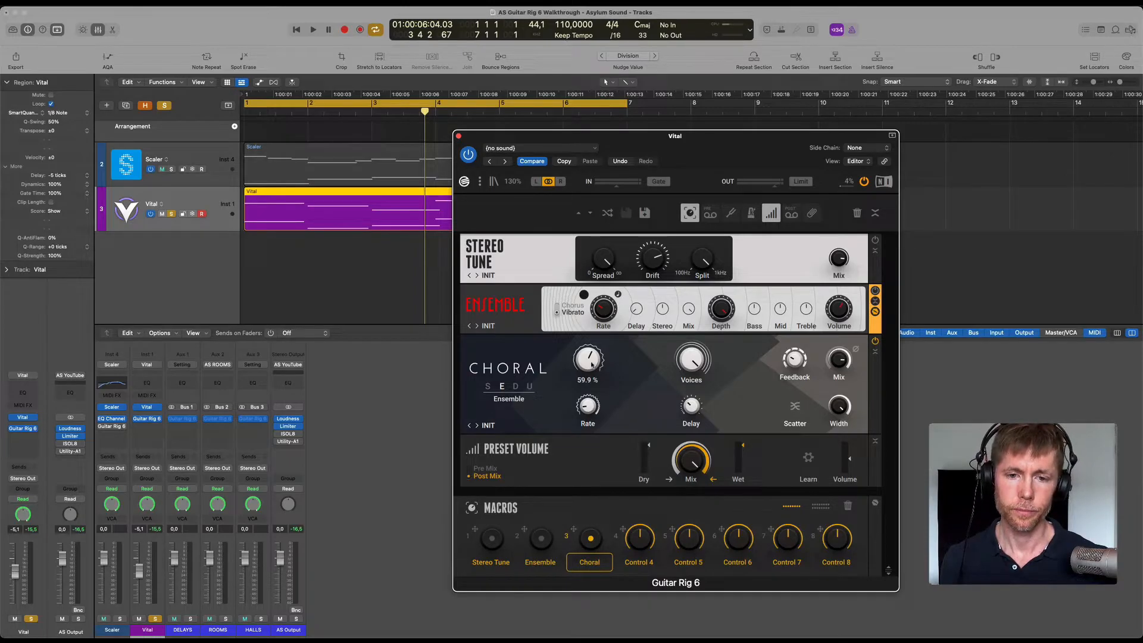
mouse_move(596, 413)
key("space")
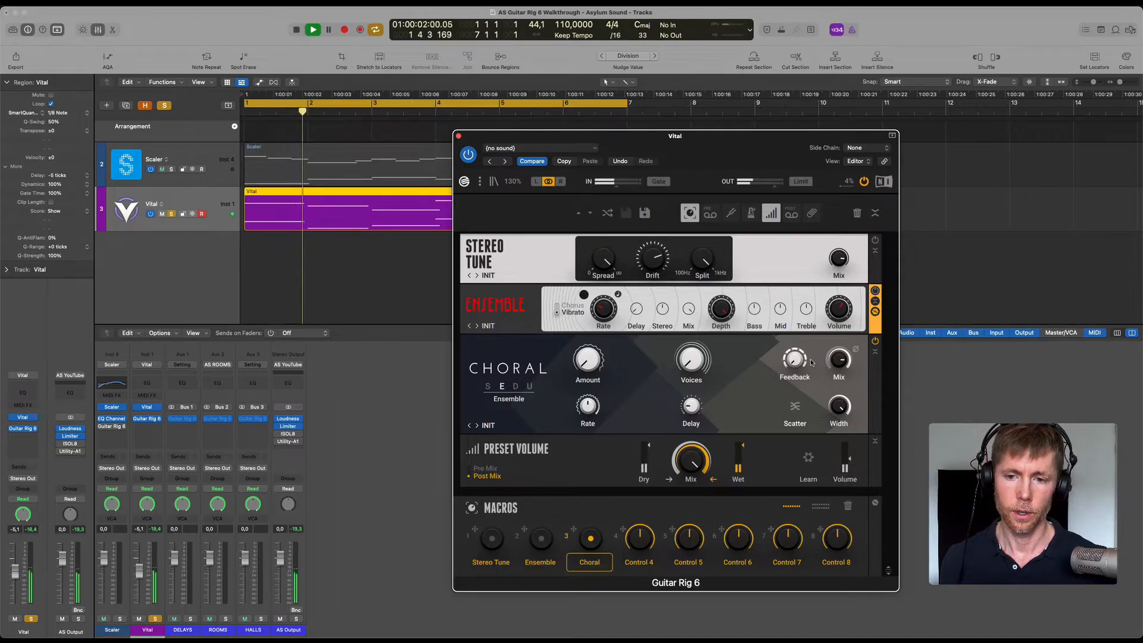
mouse_move(590, 368)
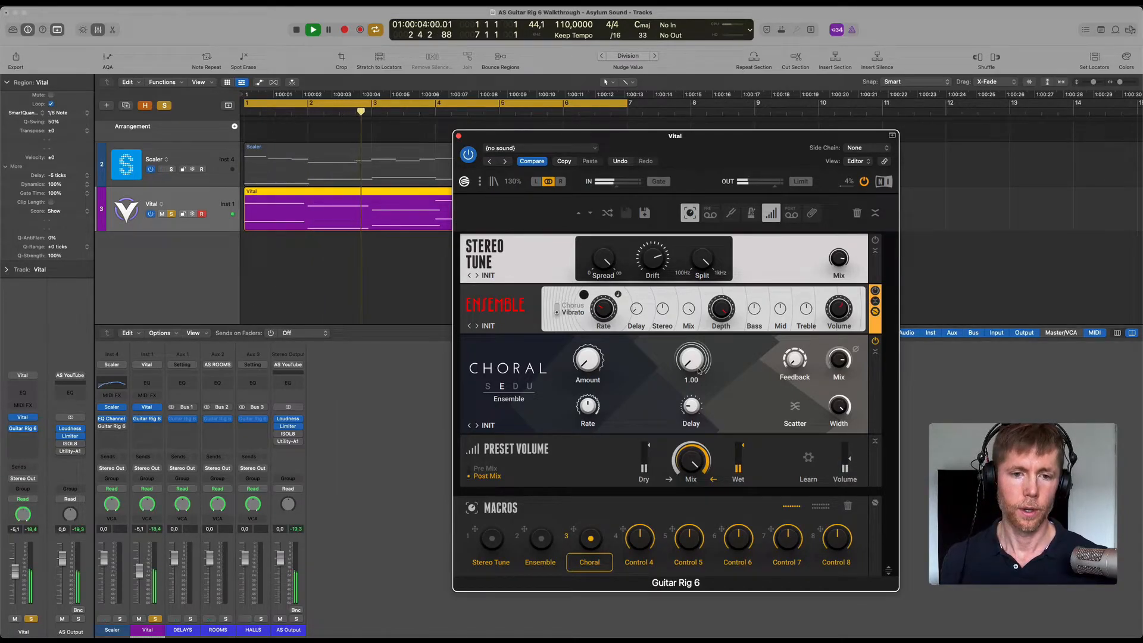
left_click_drag(589, 368, 590, 364)
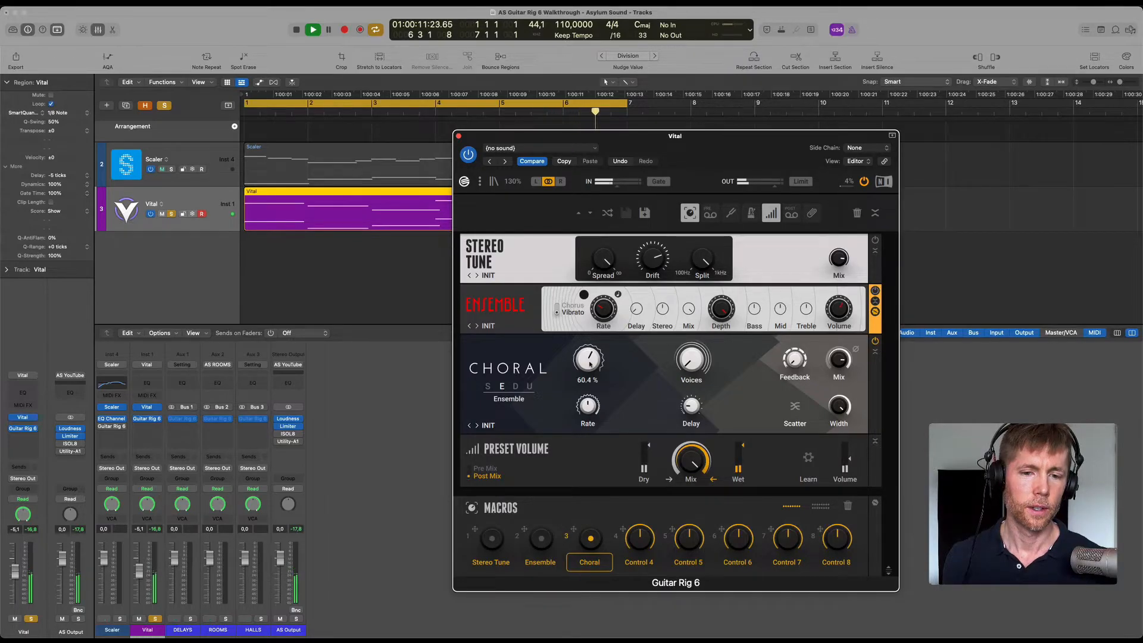
left_click_drag(589, 363, 588, 360)
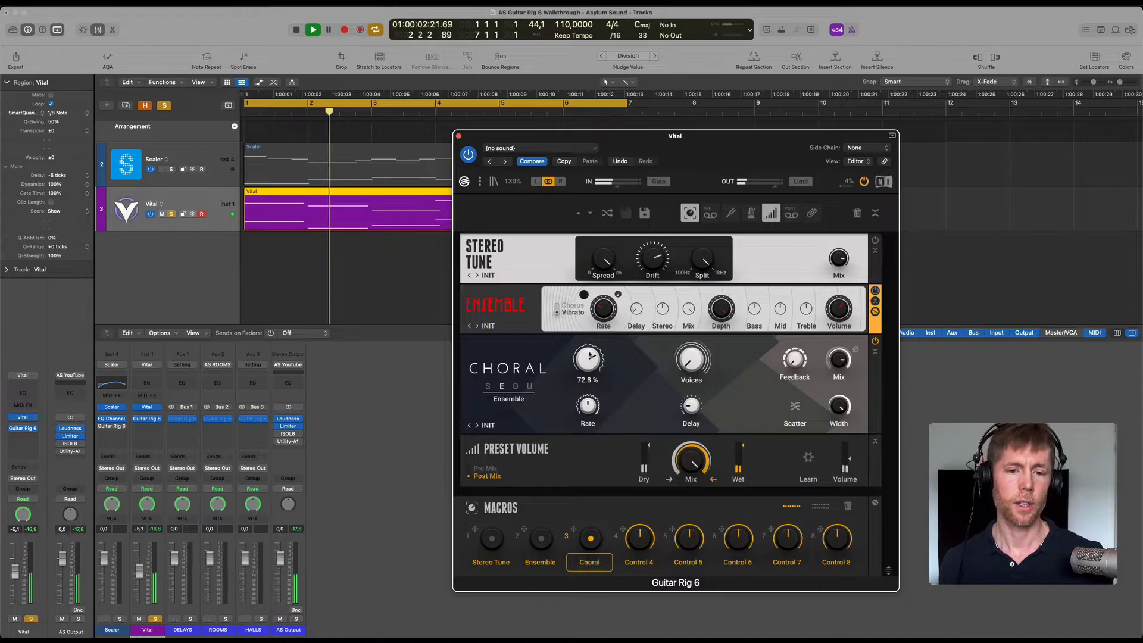
Raise Choral's Voices to maximum and set its Amount to about 65% during playback.
mouse_move(696, 359)
scroll(696, 359, "up", 6)
scroll(695, 357, "up", 8)
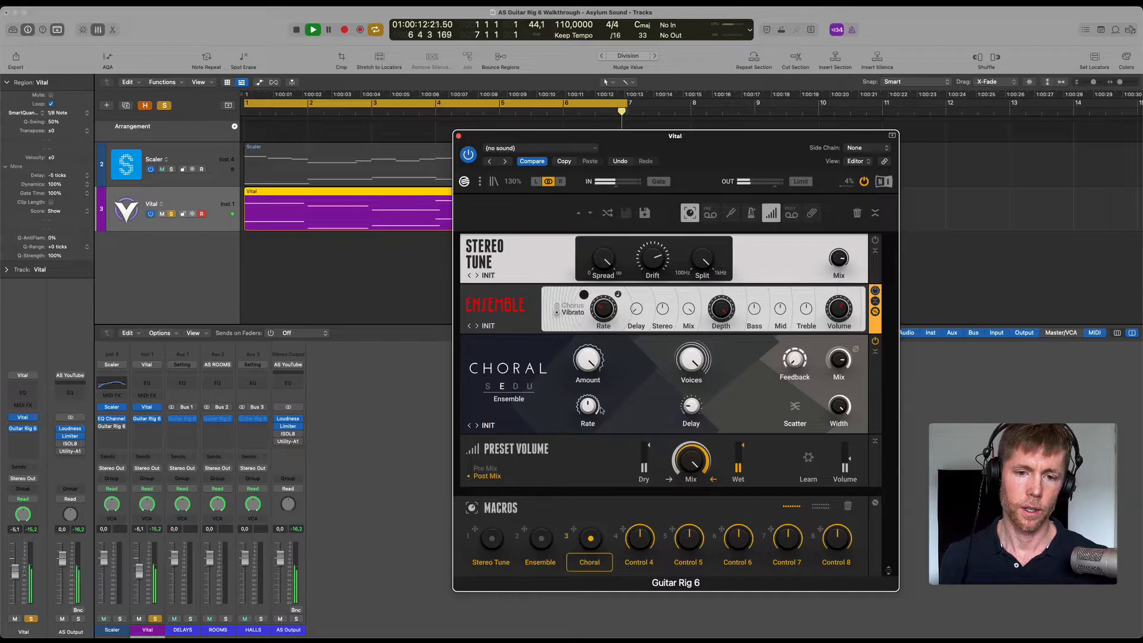
left_click_drag(591, 360, 593, 445)
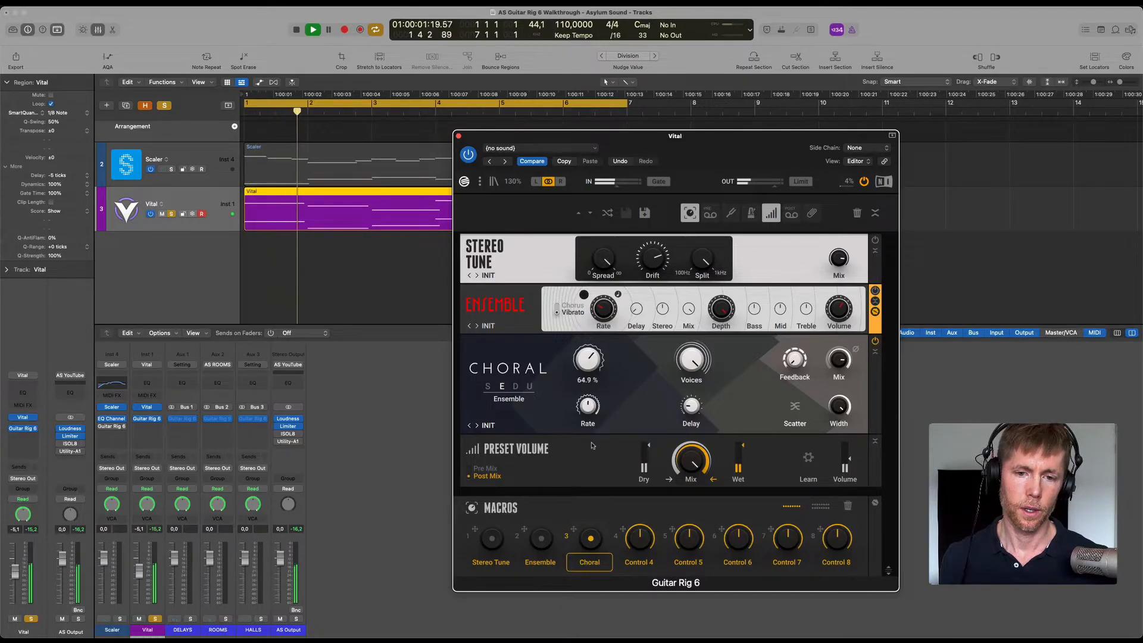
Lower Choral's Voices, raise its Feedback with Scatter on, and stop the loop.
left_click_drag(691, 358, 691, 520)
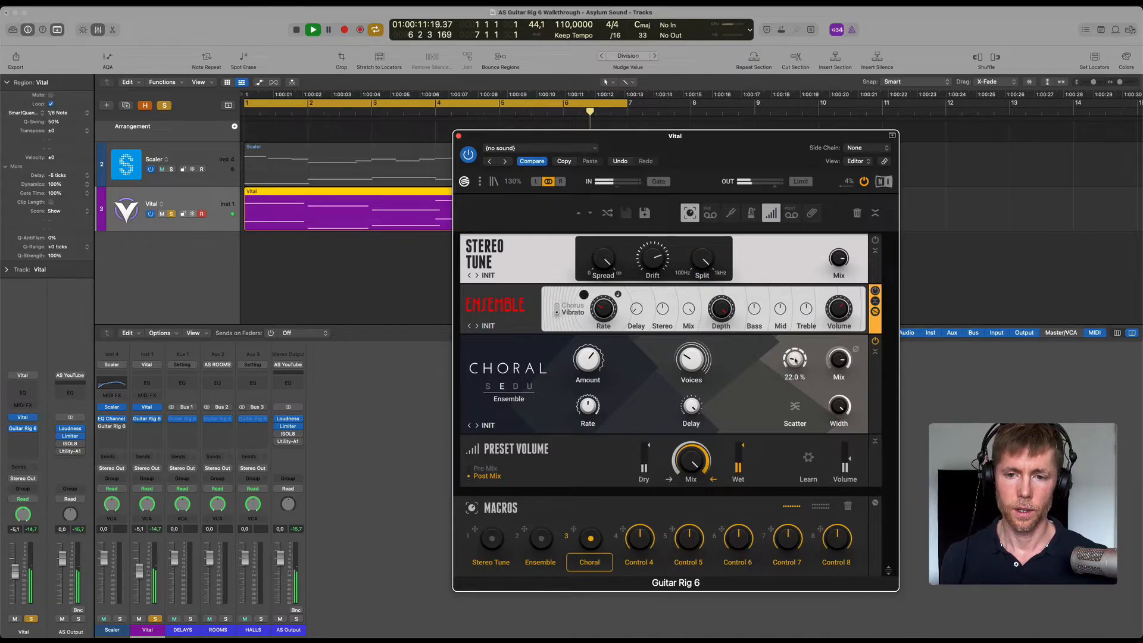
left_click_drag(782, 381, 776, 256)
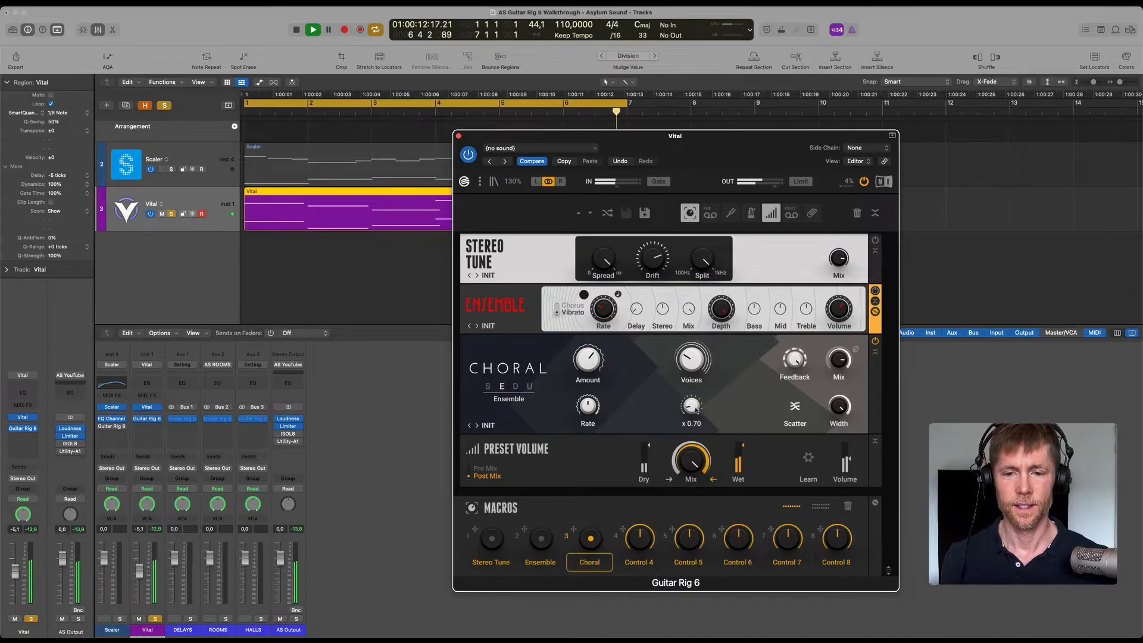
key("space")
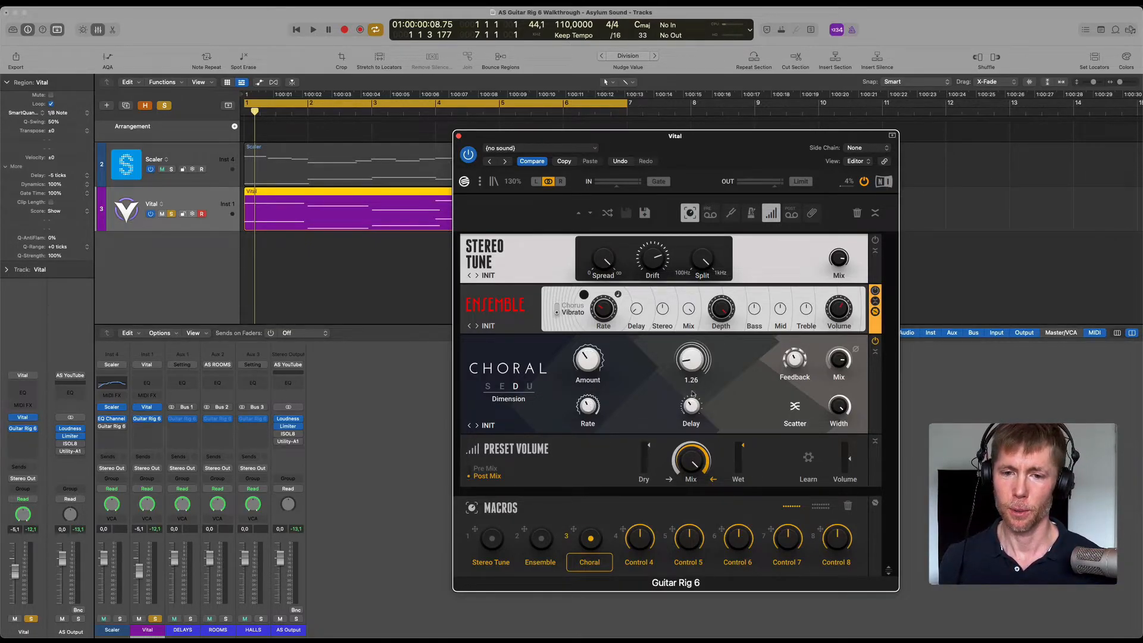
Play the loop in Choral's Dimension mode while raising Amount to 100% and sweeping Voices up and back to minimum.
key("space")
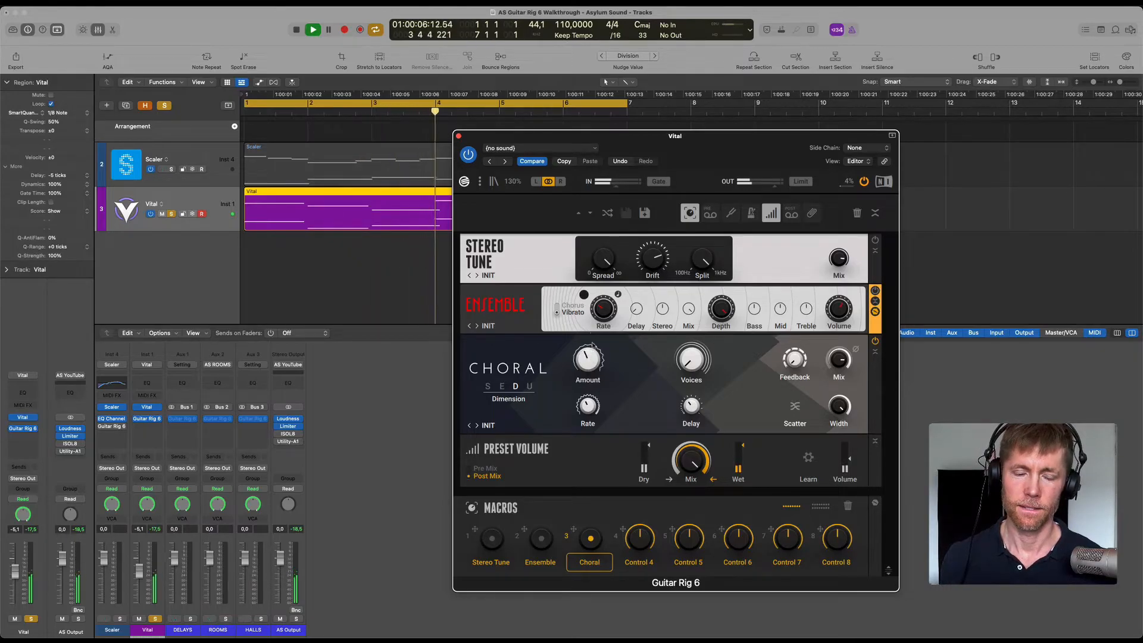
left_click_drag(589, 330, 583, 295)
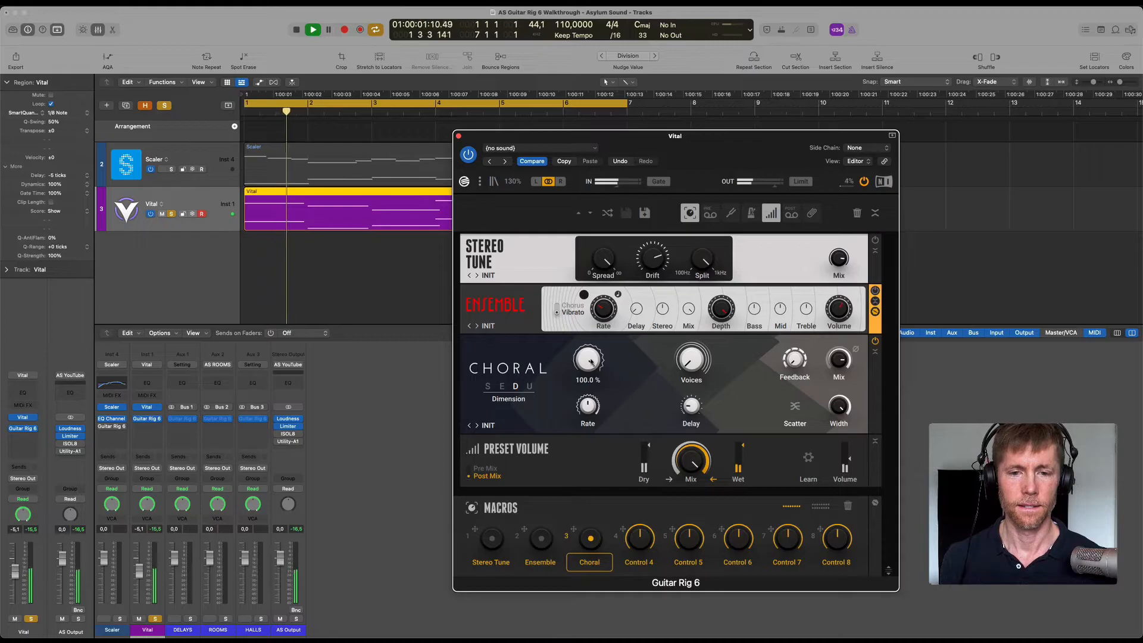
left_click_drag(675, 366, 692, 199)
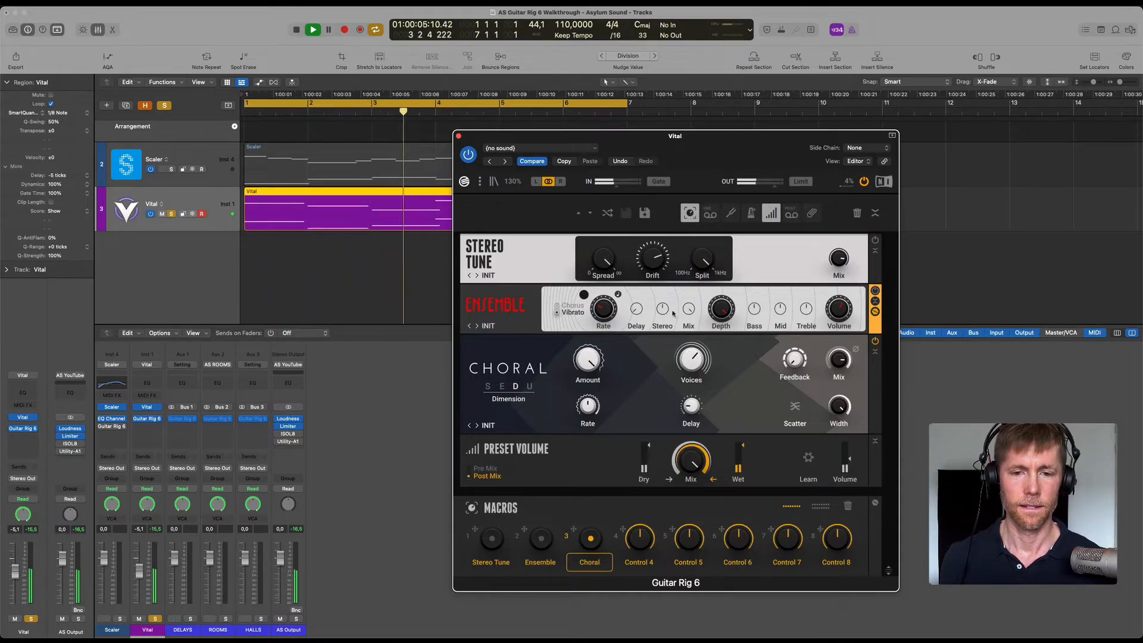
left_click_drag(692, 348, 666, 458)
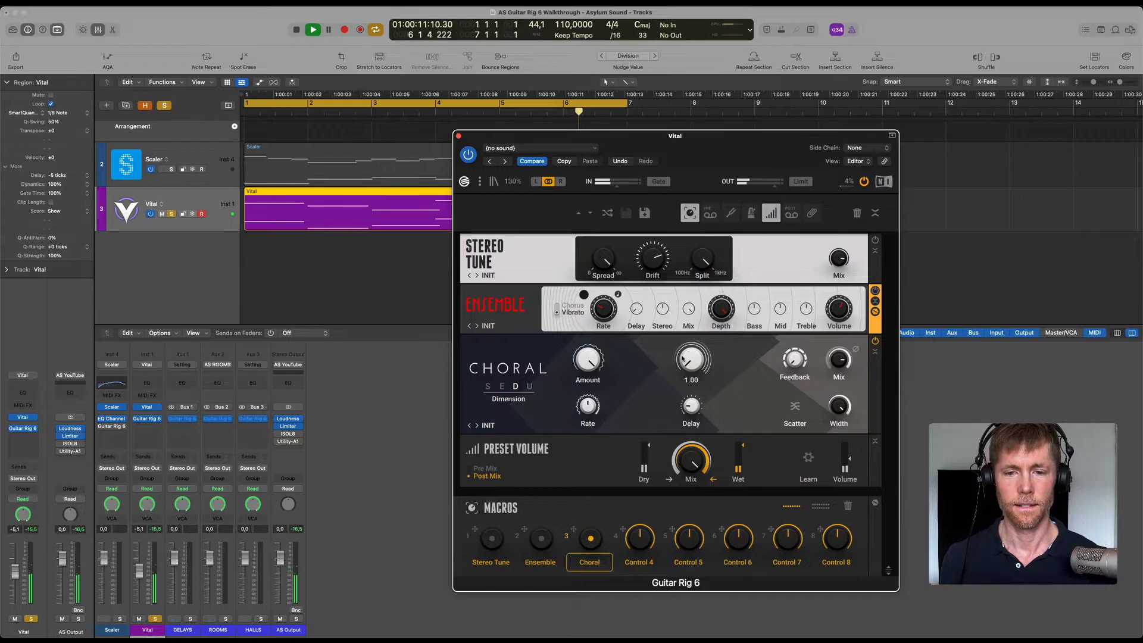
Switch Choral to Universal mode and move the Guitar Rig window away from the track headers.
left_click(529, 388)
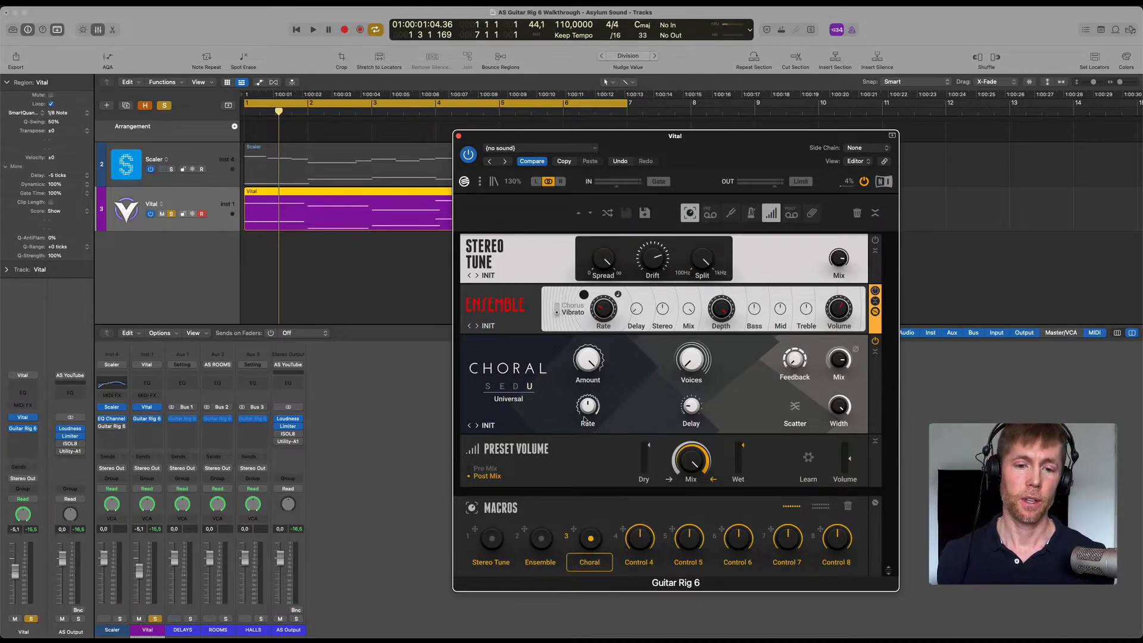
left_click_drag(677, 143, 756, 145)
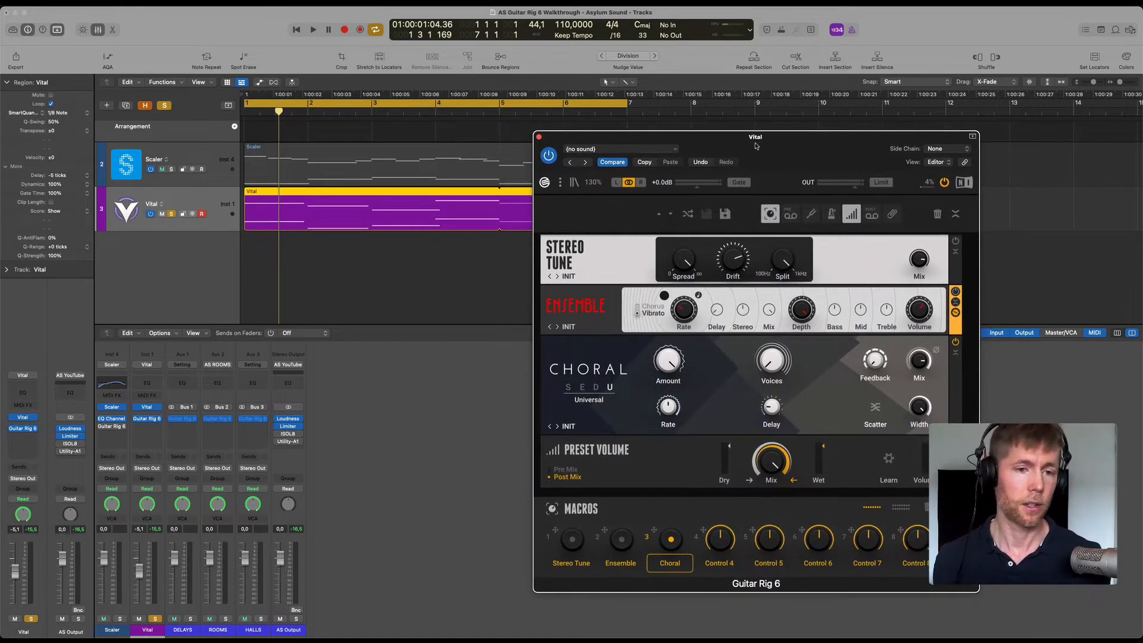
Unsolo and switch off the Vital track, and select and solo the Scaler track.
left_click(171, 213)
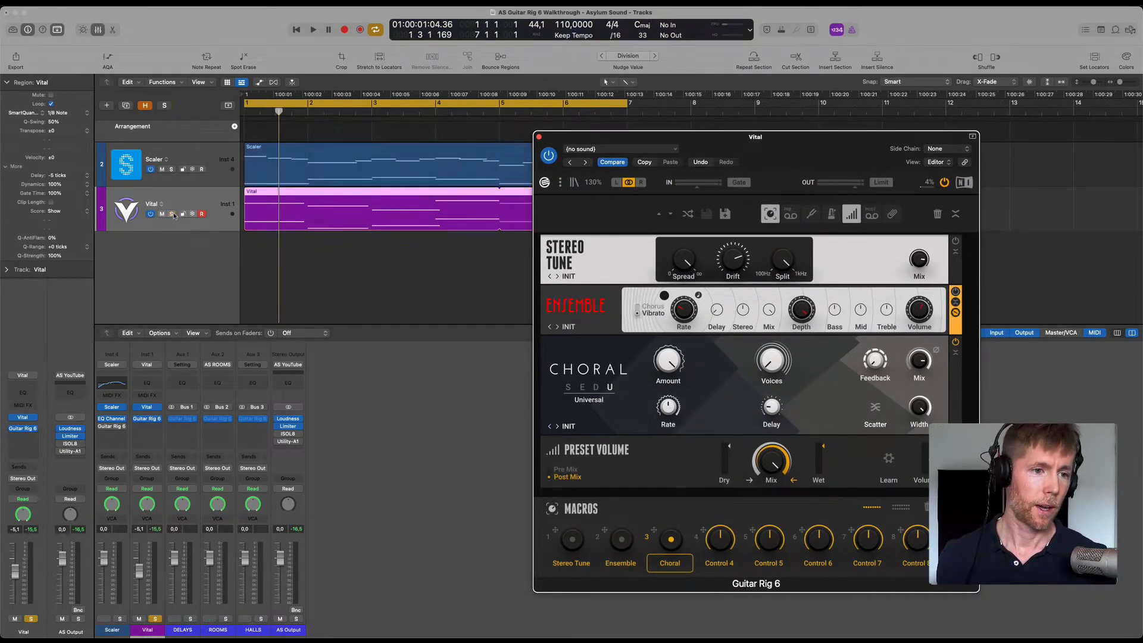
left_click(196, 153)
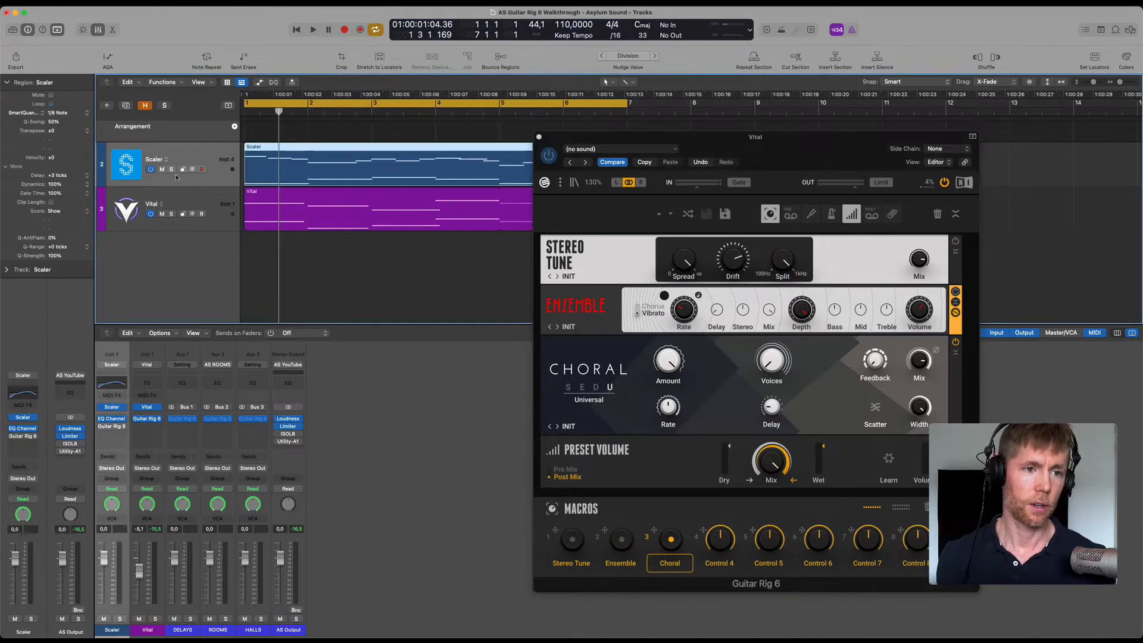
left_click(151, 214)
left_click(170, 170)
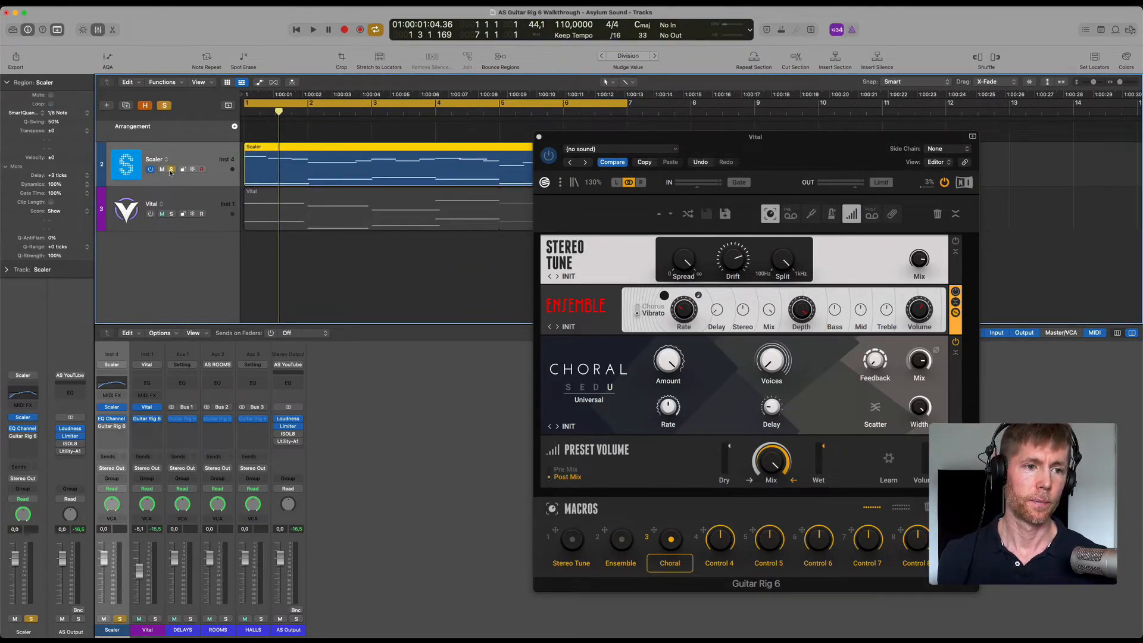
Close the Vital track's Guitar Rig window, open Guitar Rig 6 on the Scaler track, and start the loop.
left_click(539, 137)
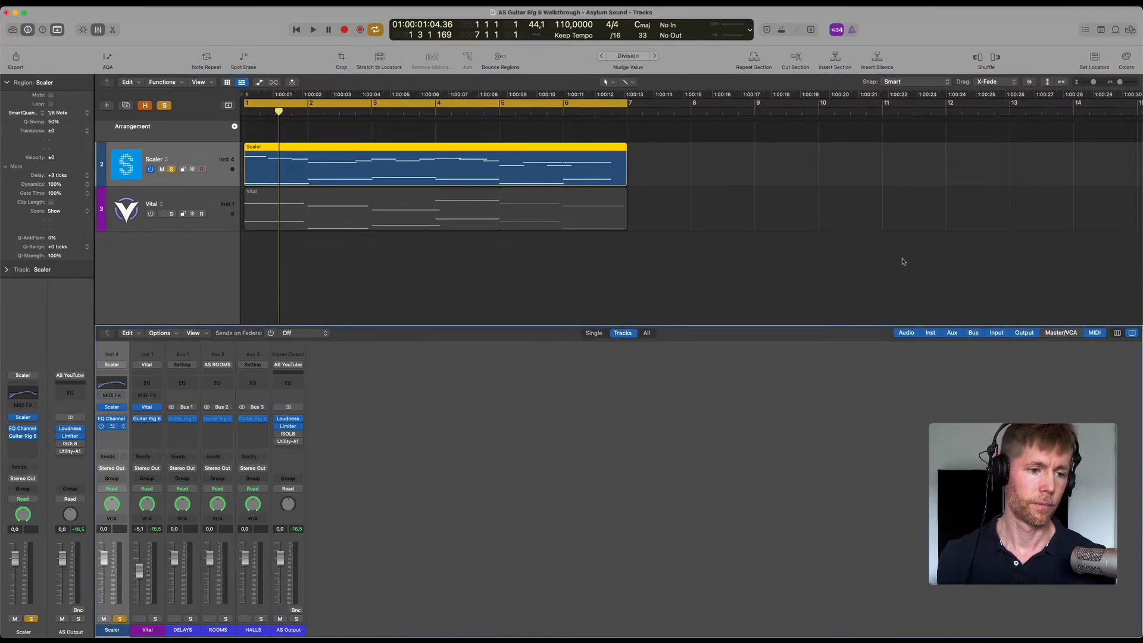
left_click_drag(625, 125, 785, 106)
key("space")
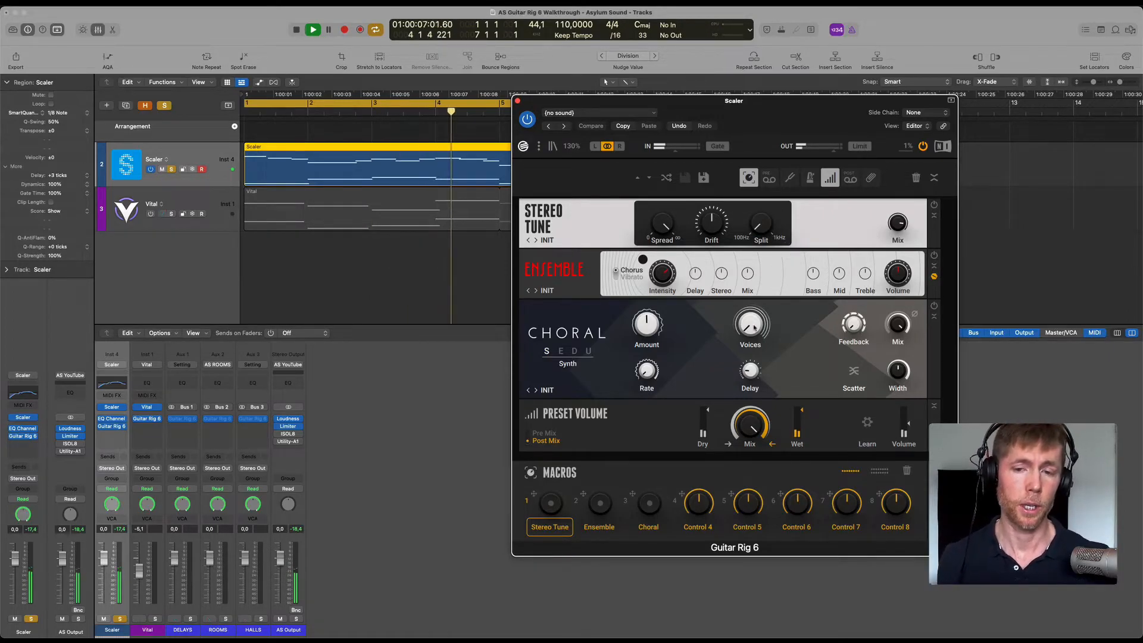
Audition Stereo Tune on the Scaler track with Spread at 100% and Drift raised to maximum, and lower Spread to minimum.
left_click_drag(550, 508, 550, 509)
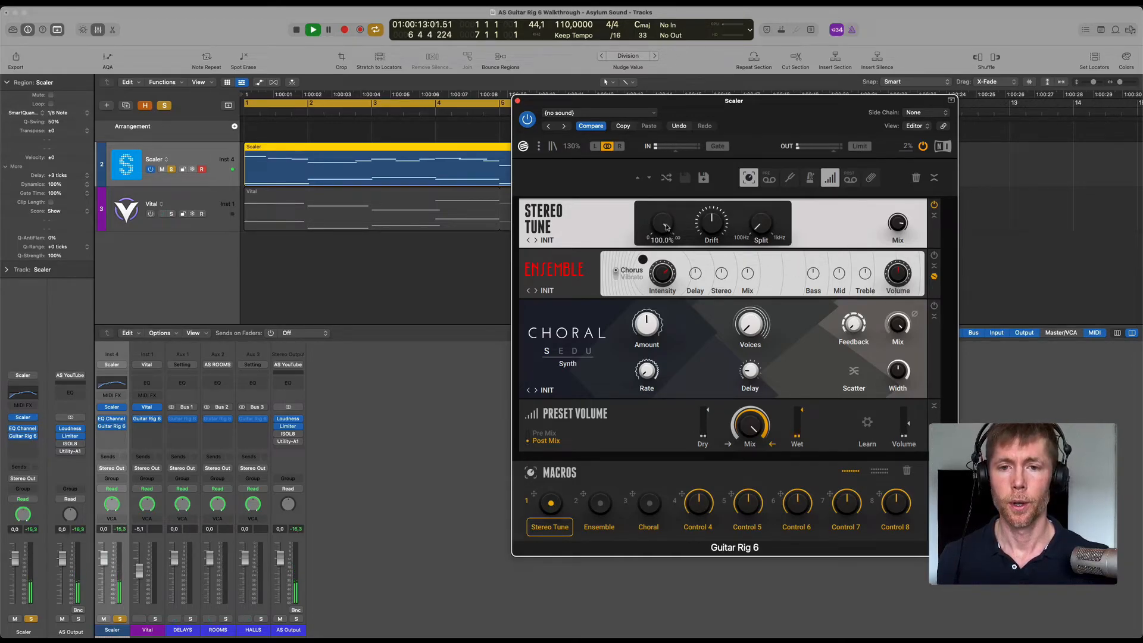
left_click_drag(710, 223, 708, 204)
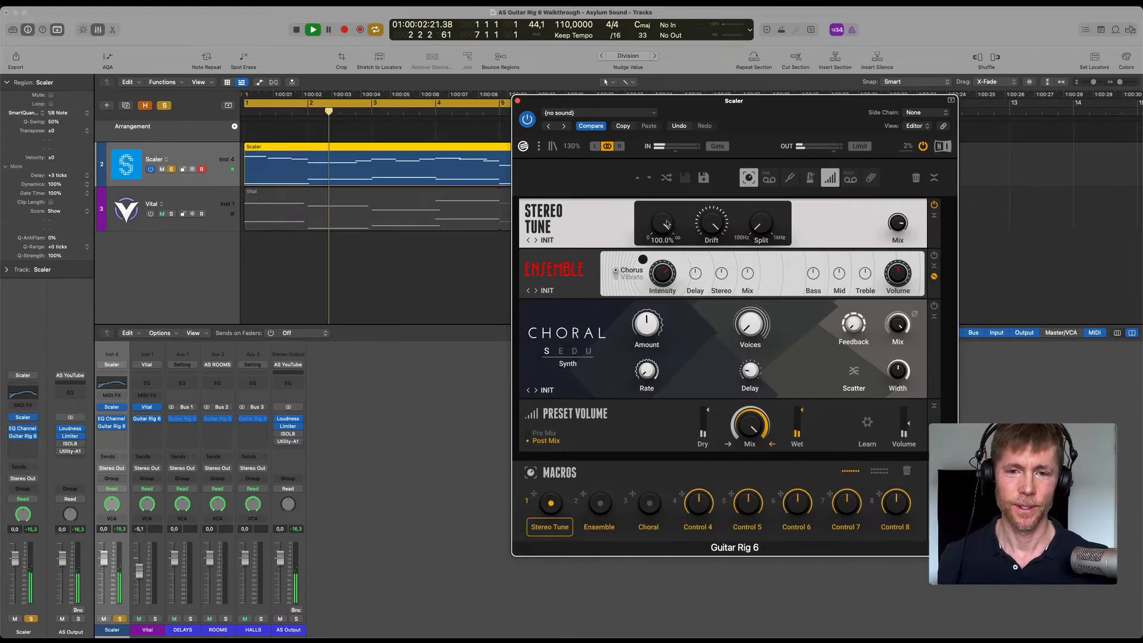
left_click_drag(666, 228, 656, 452)
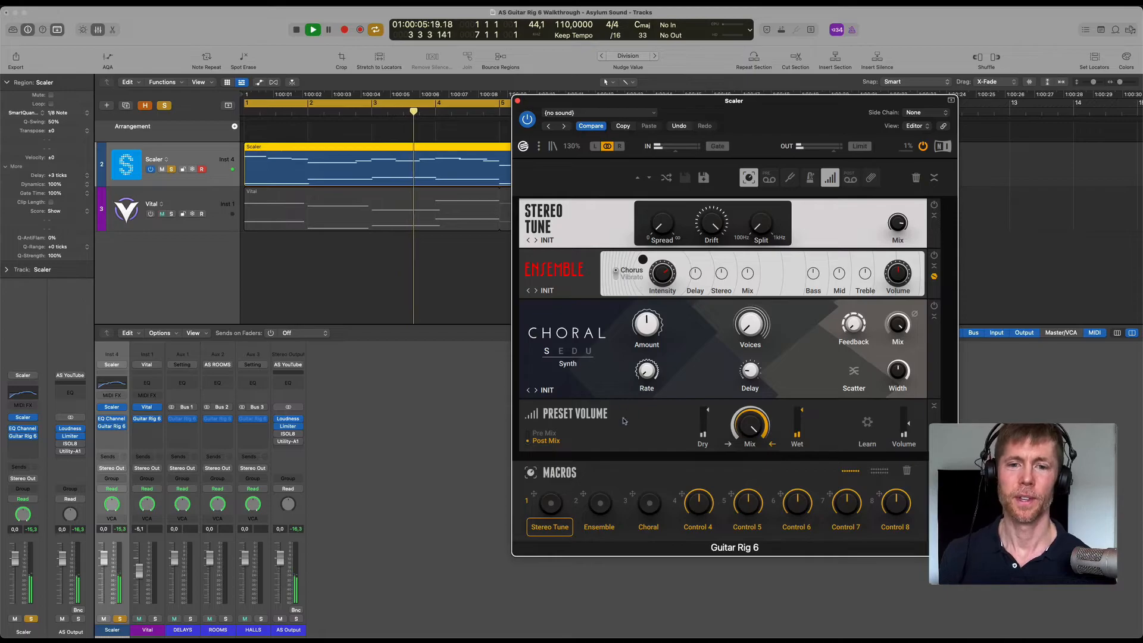
Audition Ensemble in Chorus mode with its macro switched on, and shift the Guitar Rig window aside.
left_click(600, 505)
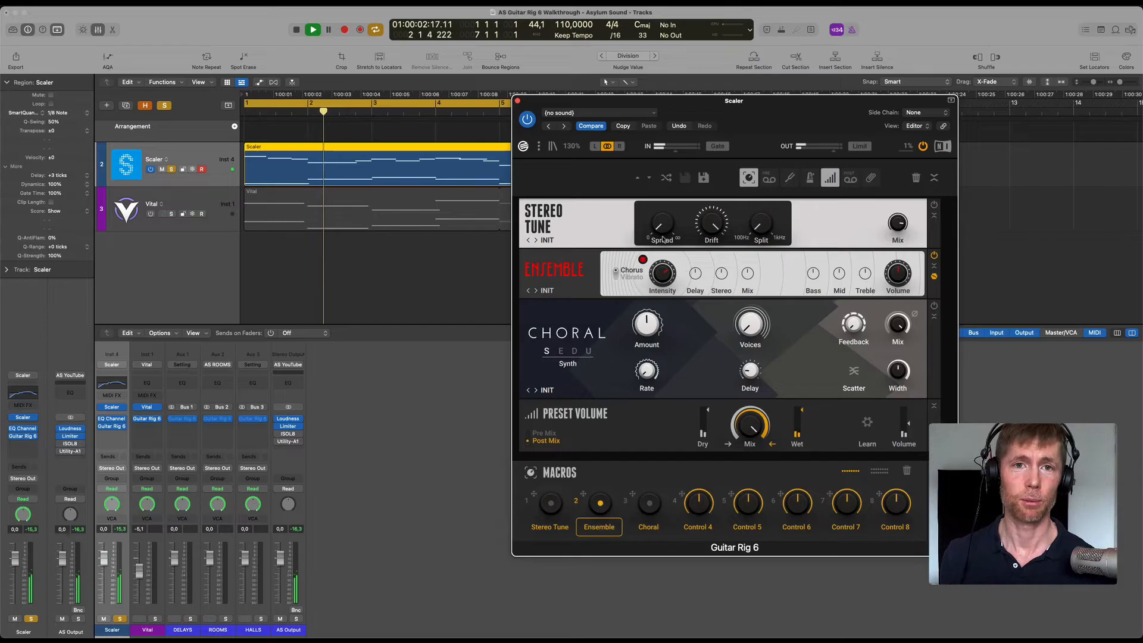
left_click_drag(764, 107, 709, 125)
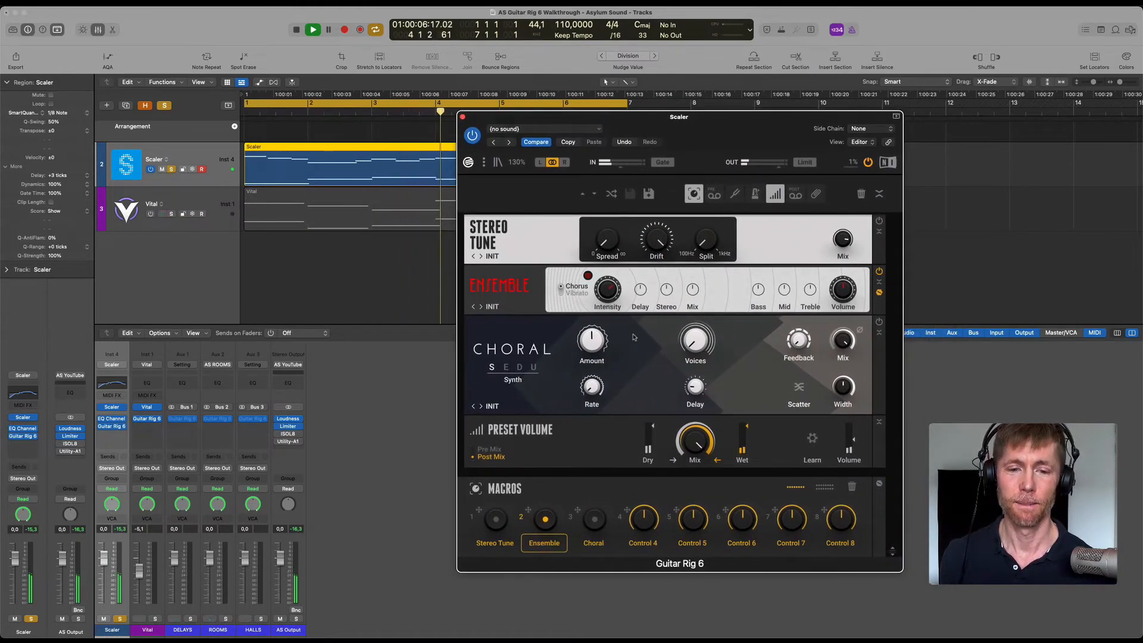
mouse_move(665, 287)
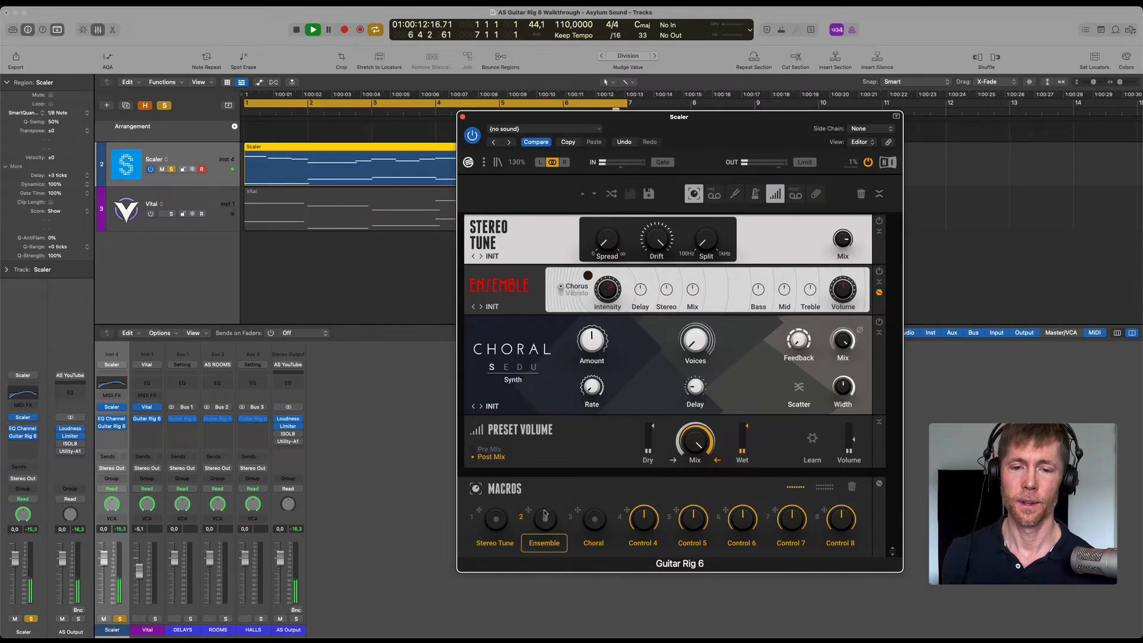
Switch from Ensemble to Choral, raise its Amount, and step through the modes to Dimension while raising Voices.
left_click(595, 520)
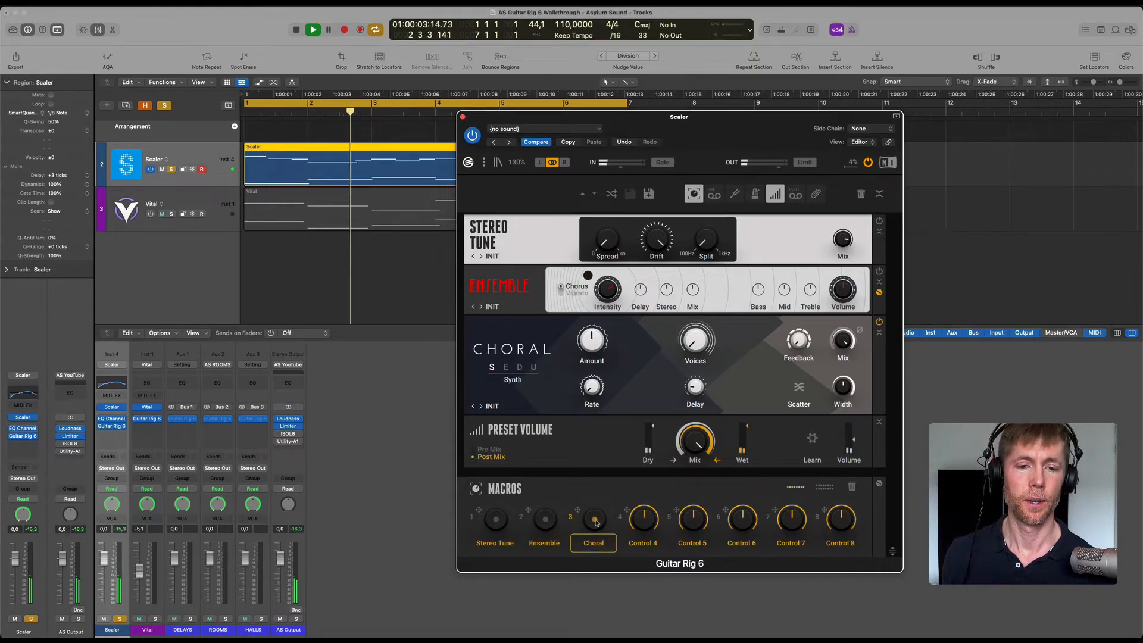
left_click_drag(588, 344, 588, 298)
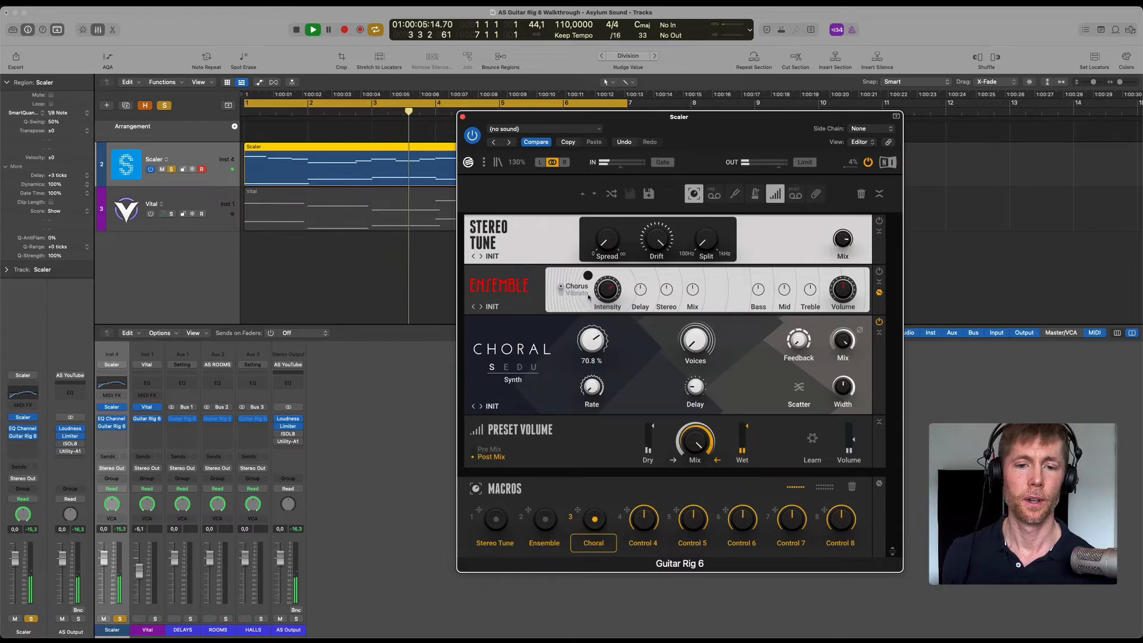
left_click(518, 368)
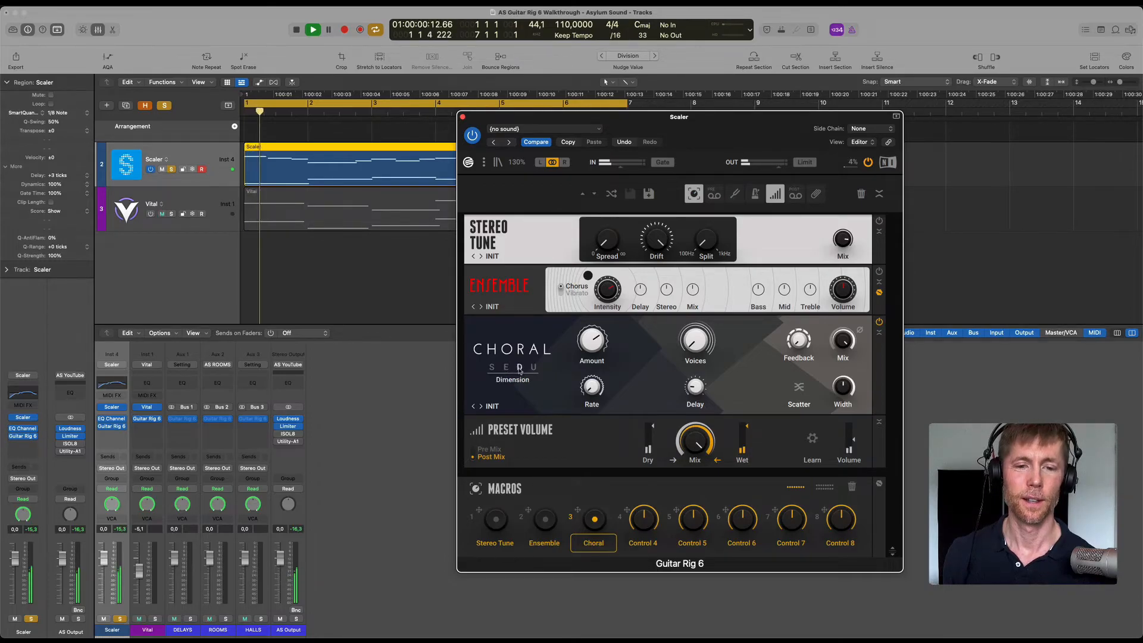
left_click_drag(695, 341, 694, 256)
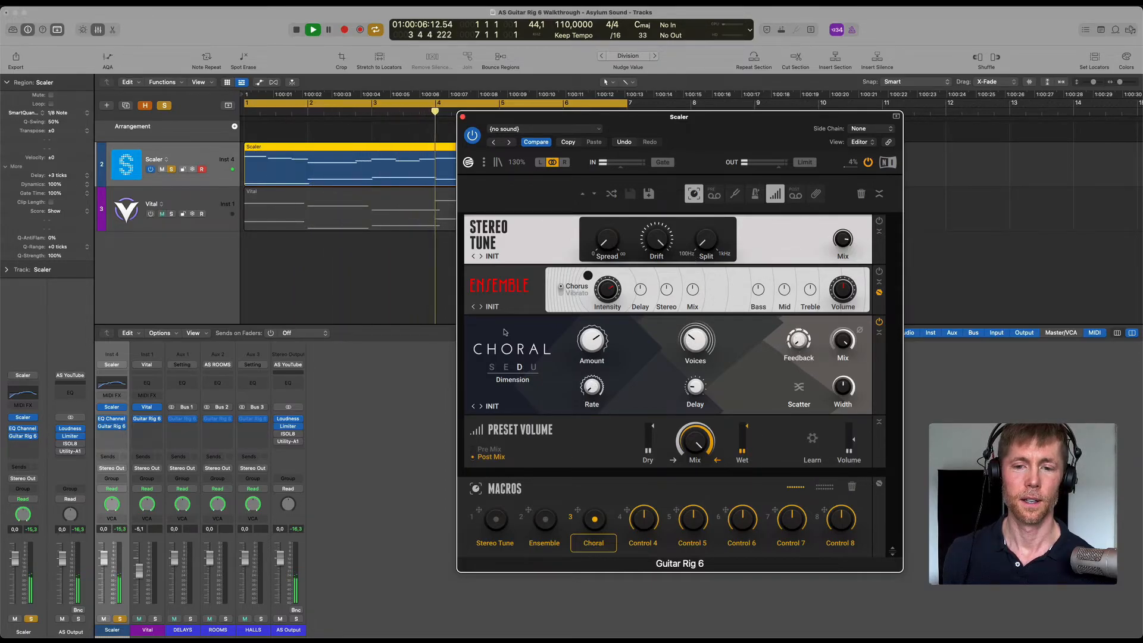
Switch Choral to Universal with Scatter on, set Amount to 100%, Width to maximum and Mix to 99.5%, raise Feedback, and vary Voices.
left_click(533, 368)
left_click_drag(843, 388, 841, 324)
left_click_drag(594, 341, 593, 293)
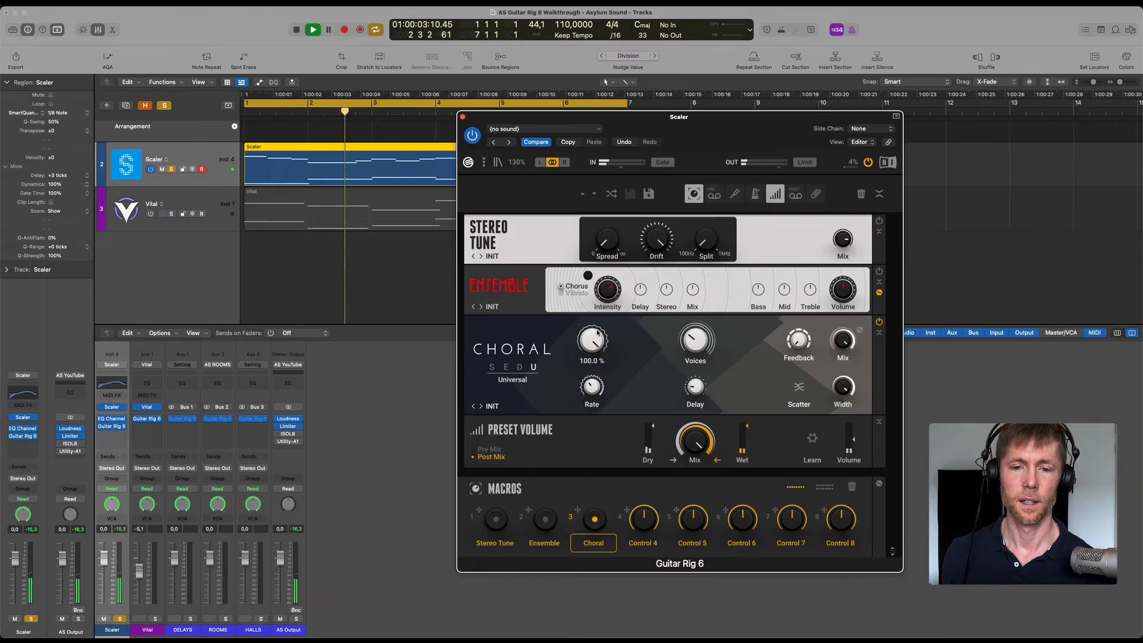
left_click_drag(695, 342, 695, 273)
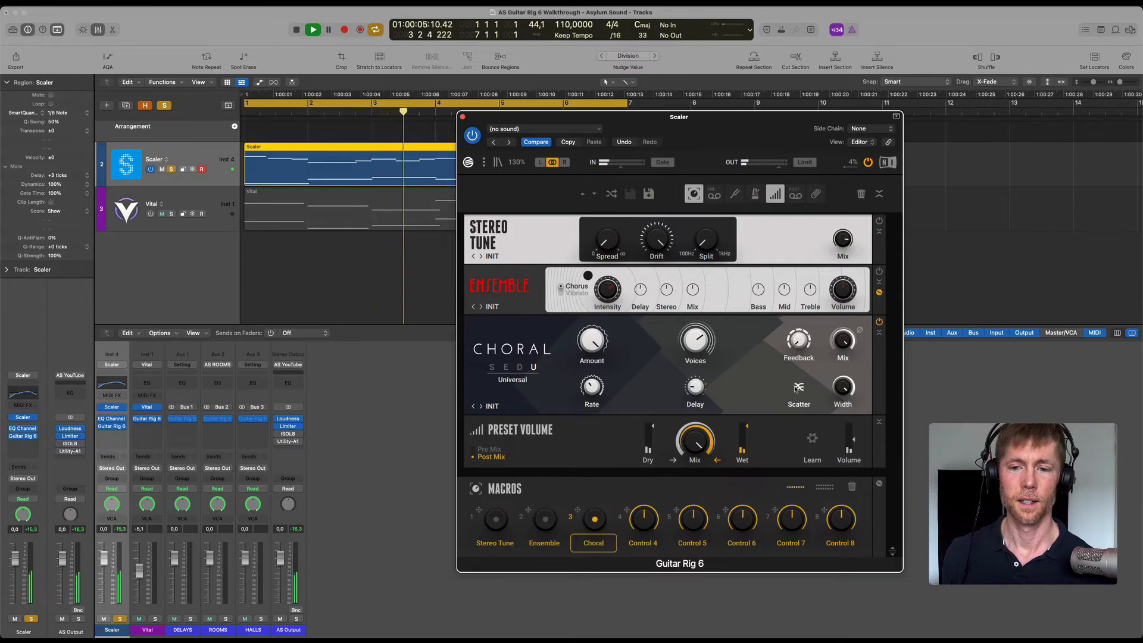
left_click_drag(793, 344, 793, 263)
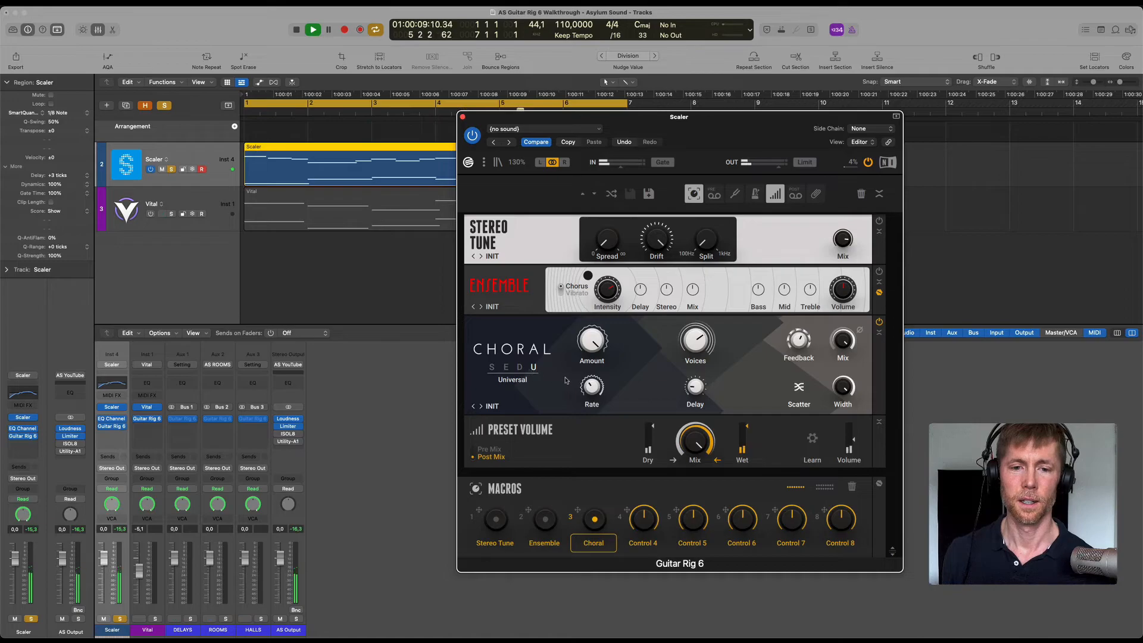
left_click_drag(696, 338, 692, 437)
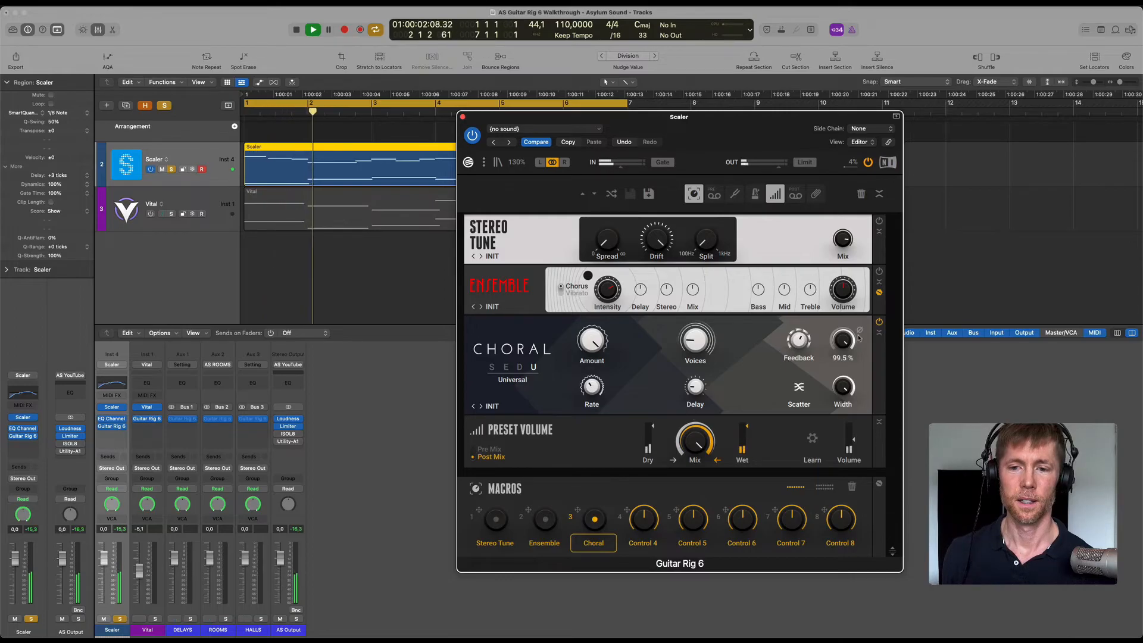
Step Choral through Dimension and Ensemble back to Synth mode, reduce Feedback, and stop playback.
left_click(519, 367)
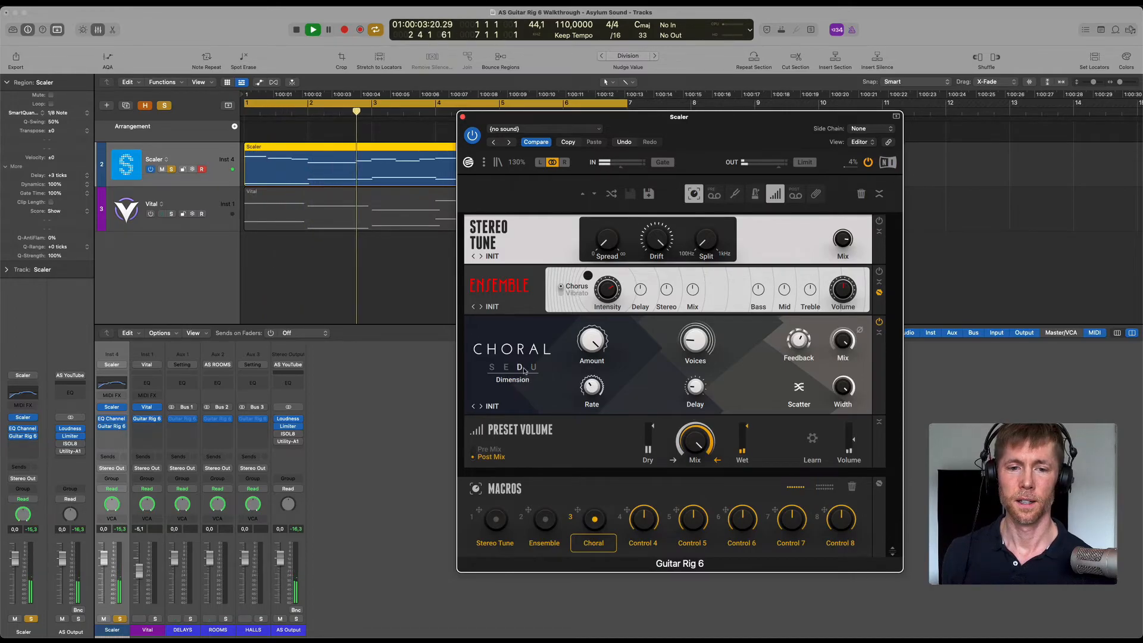
left_click(492, 368)
left_click_drag(802, 354, 798, 360)
key("space")
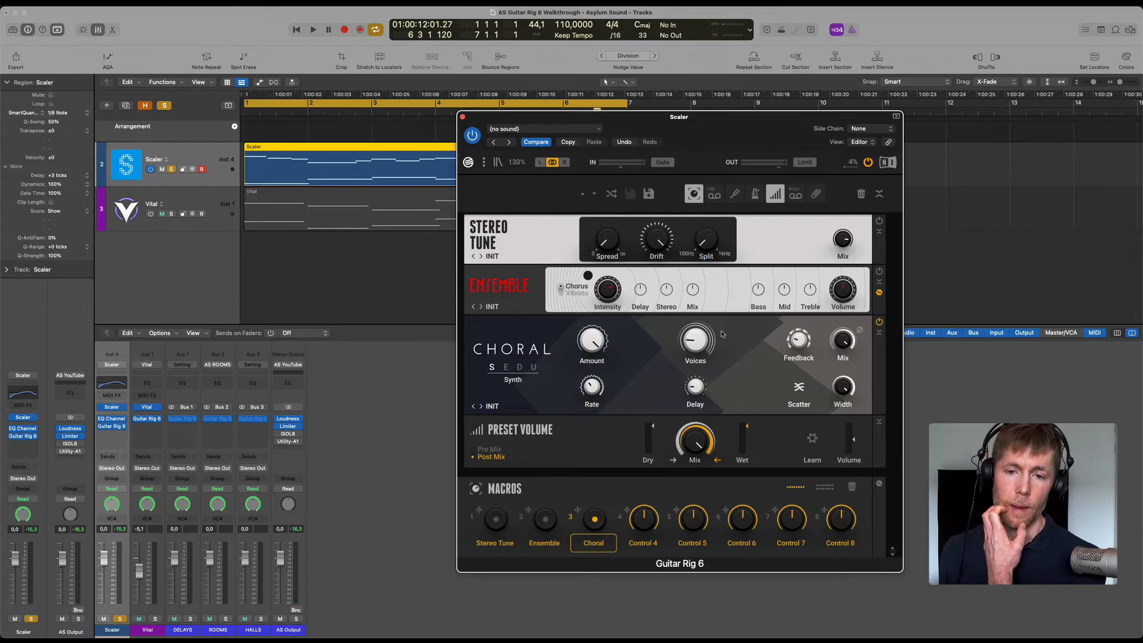
mouse_move(690, 339)
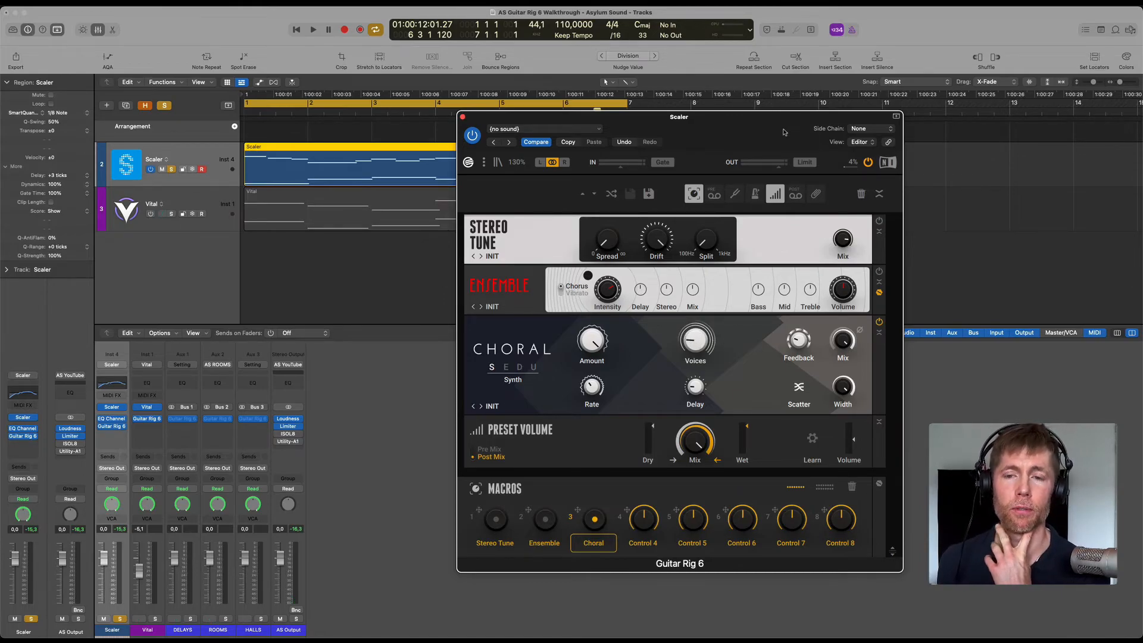
left_click_drag(783, 131, 750, 132)
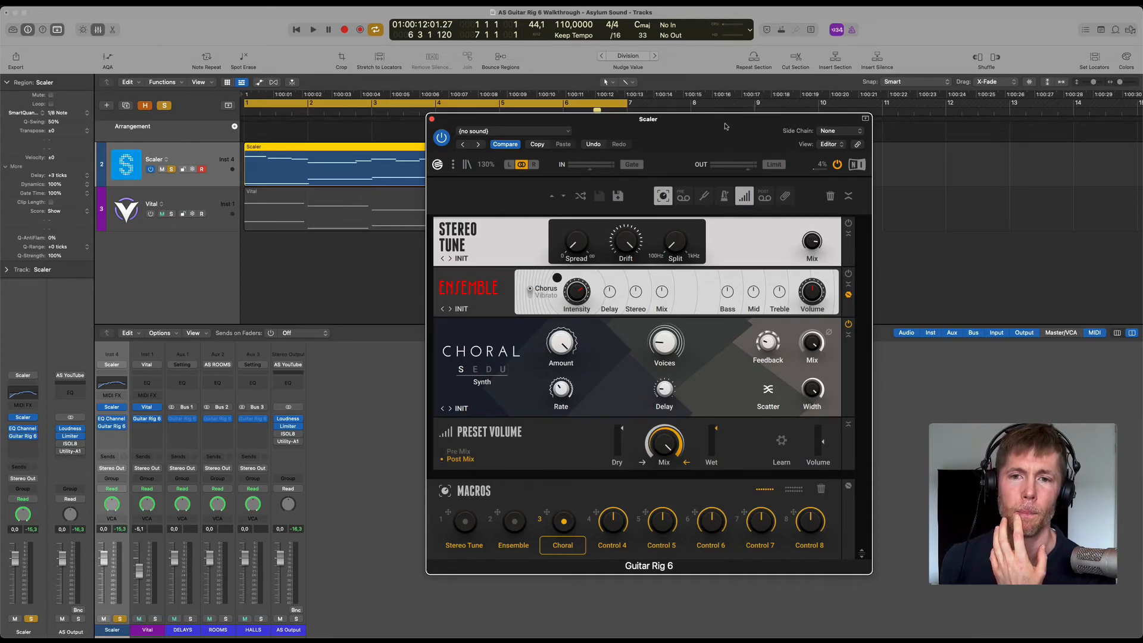
left_click_drag(724, 123, 725, 122)
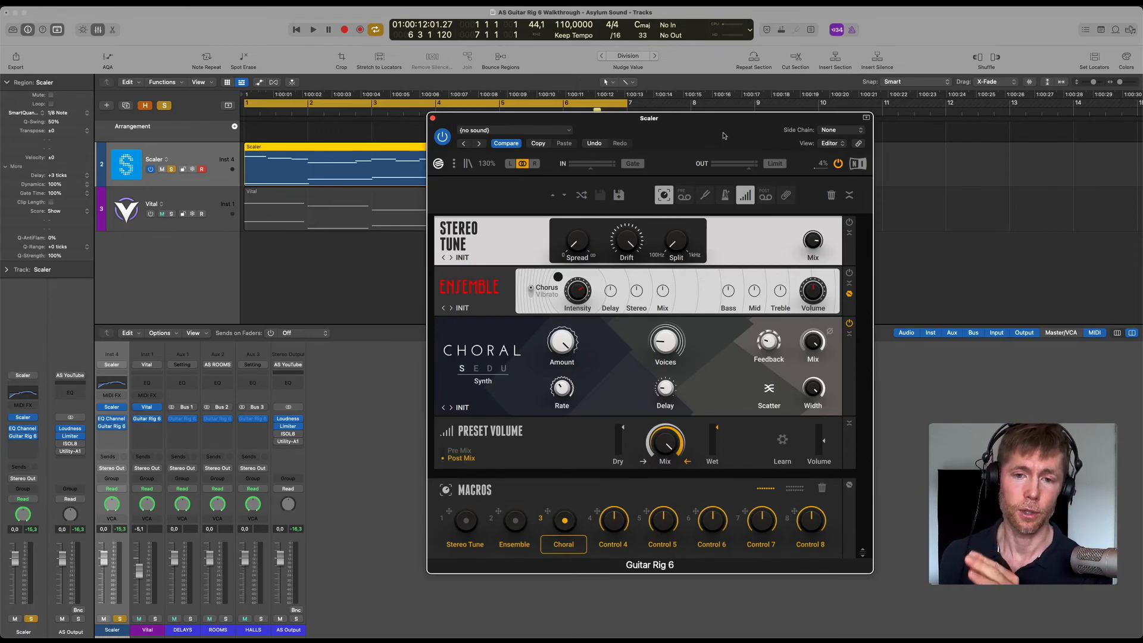
mouse_move(724, 135)
left_mouse_down()
mouse_move(736, 134)
mouse_move(717, 132)
left_mouse_up()
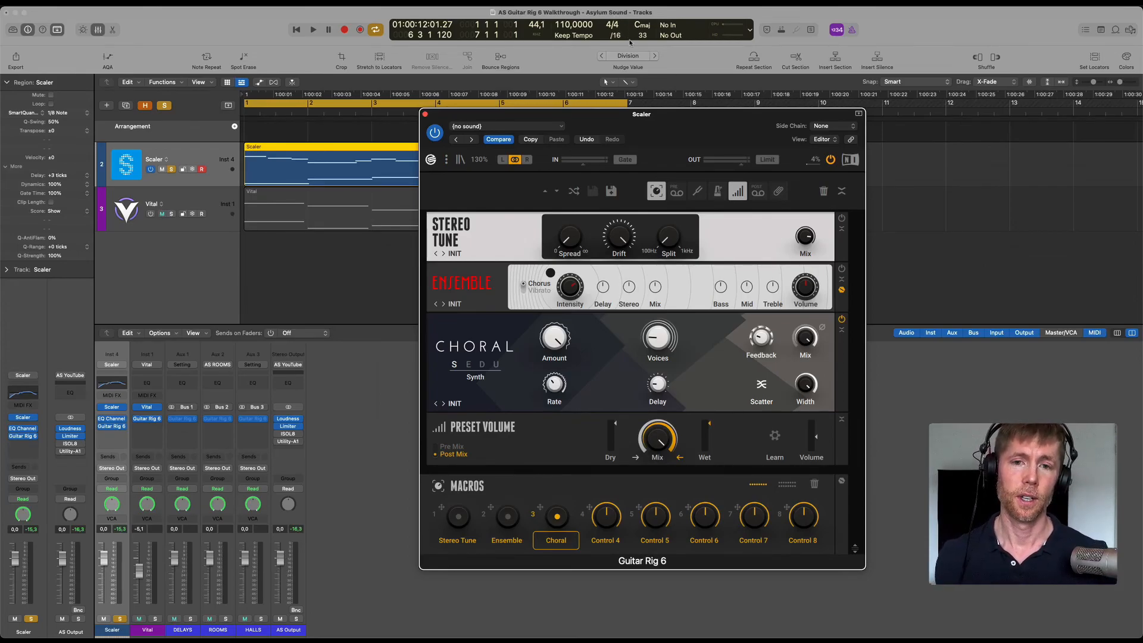
left_click_drag(697, 133, 691, 144)
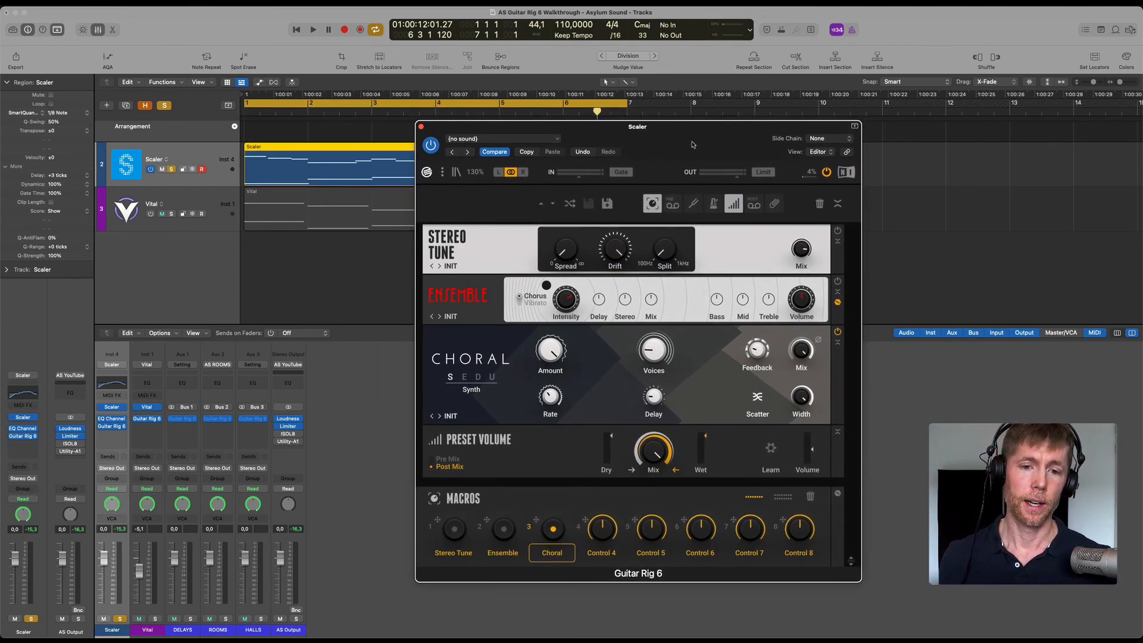